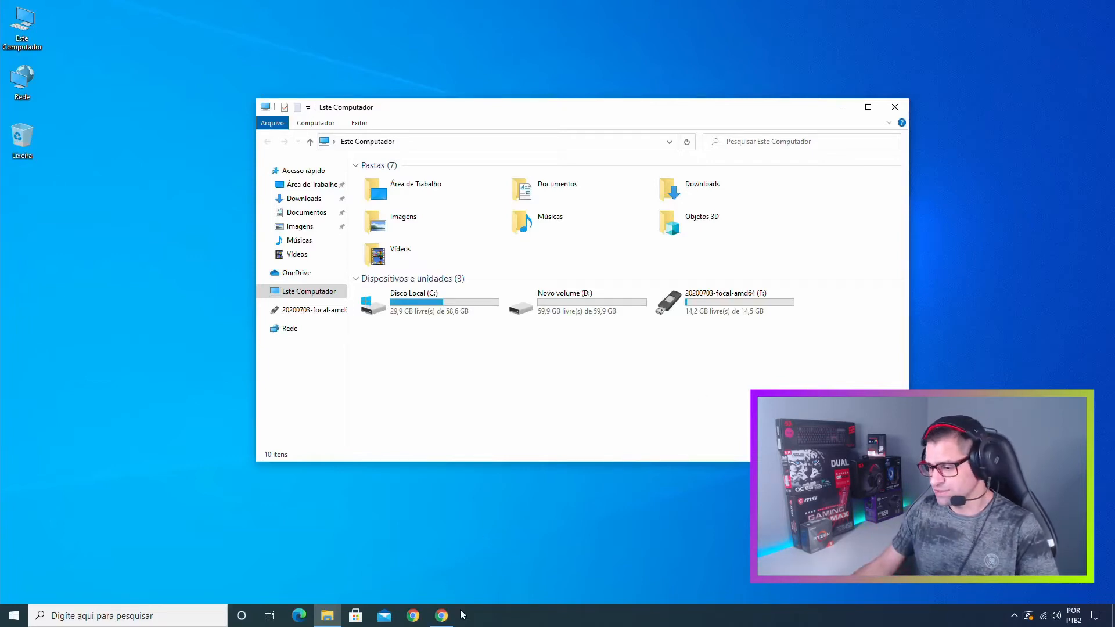
{"action": "left_click", "coordinate": [441, 616]}
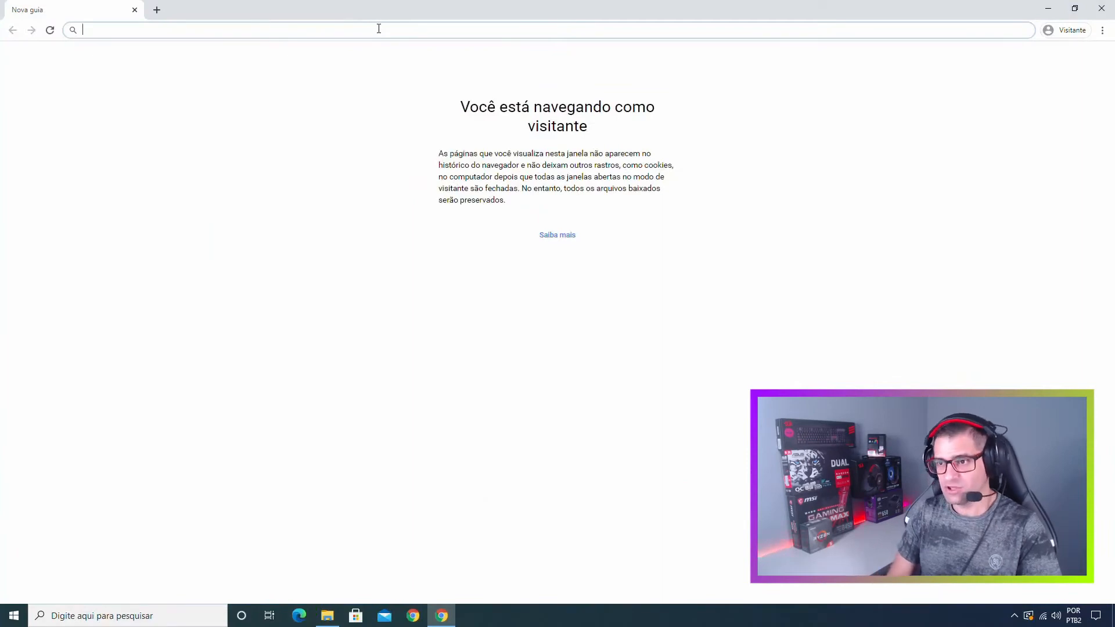
{"action": "type", "text": "www.goo"}
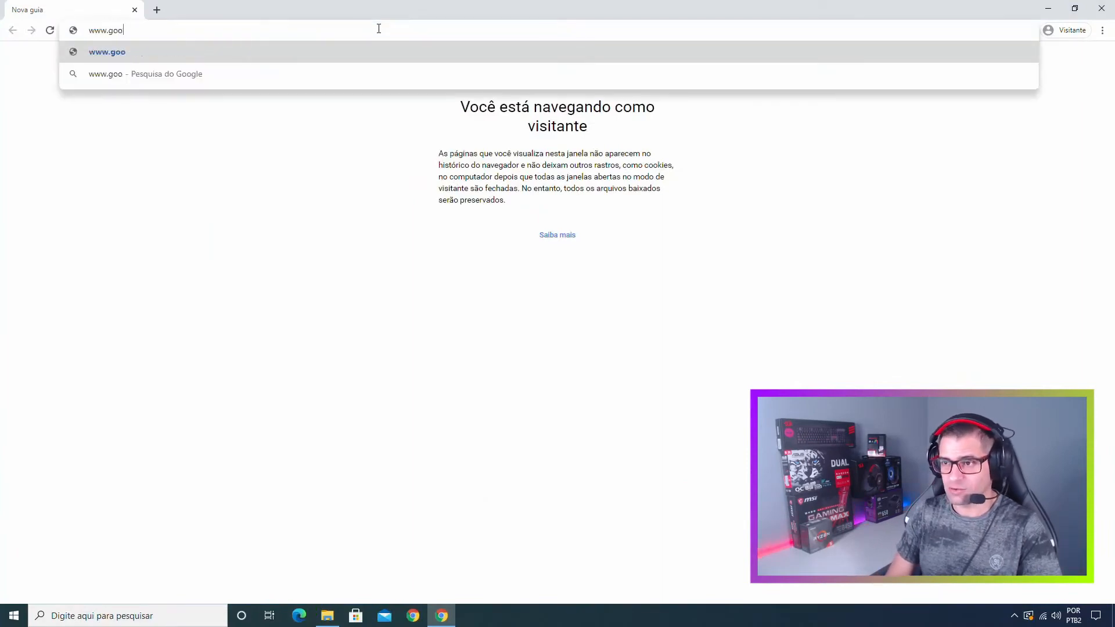
{"action": "type", "text": "gle.com"}
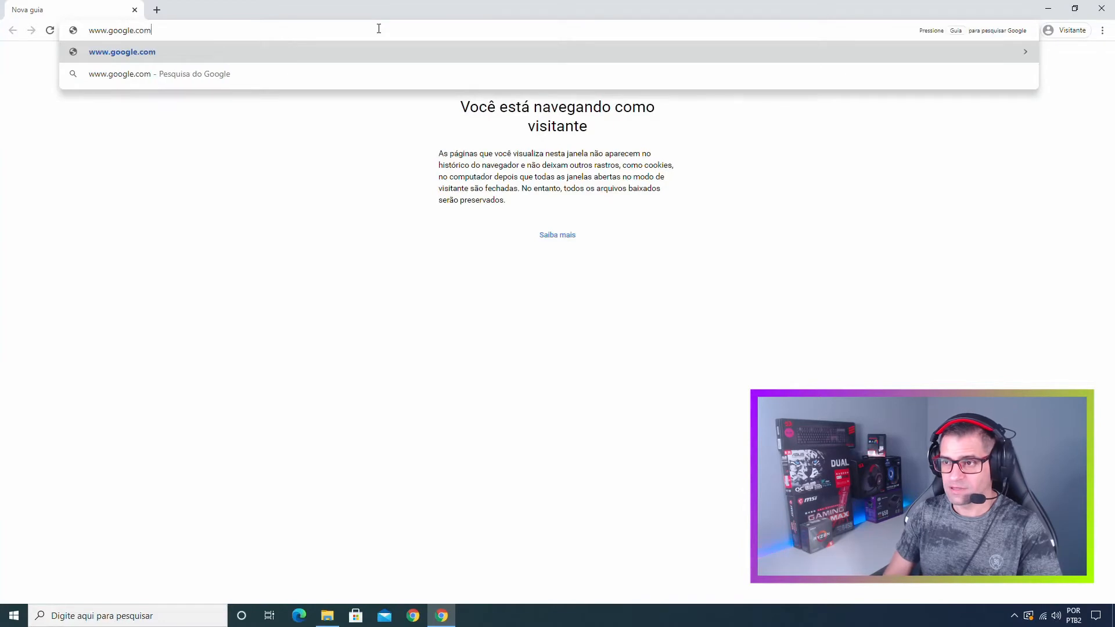
{"action": "key", "text": "Return"}
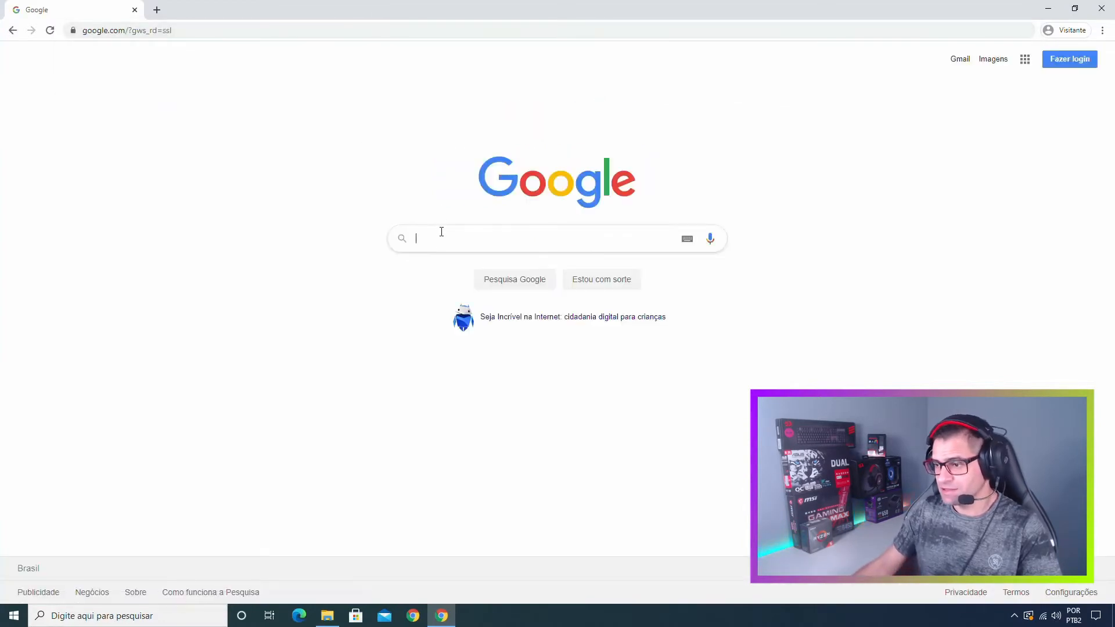
{"action": "type", "text": "clone"}
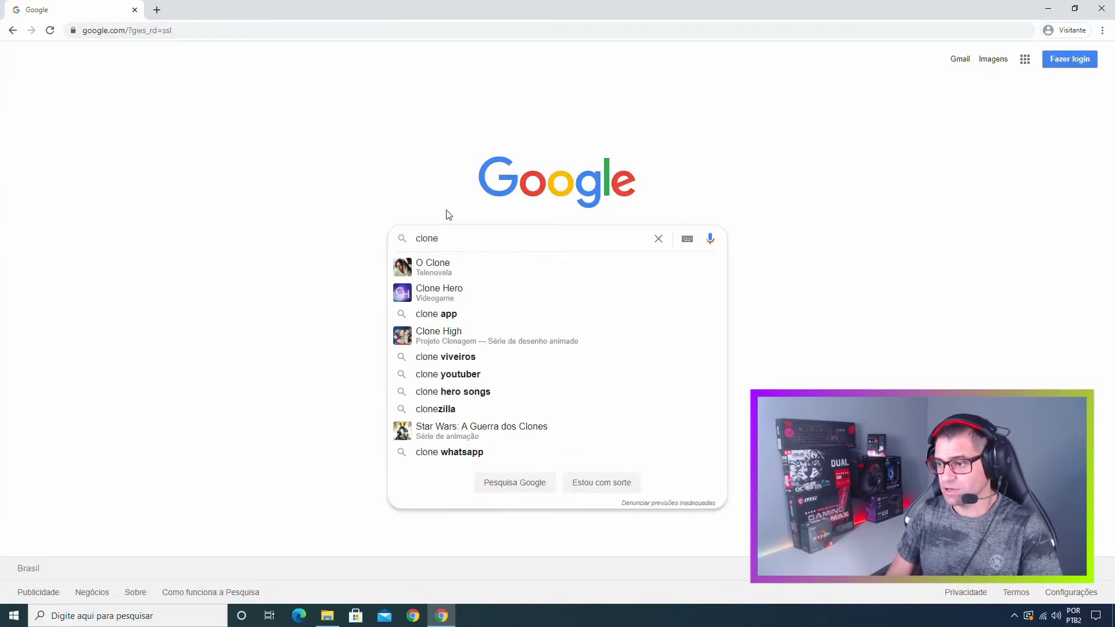
{"action": "type", "text": "zilla"}
{"action": "key", "text": "Return"}
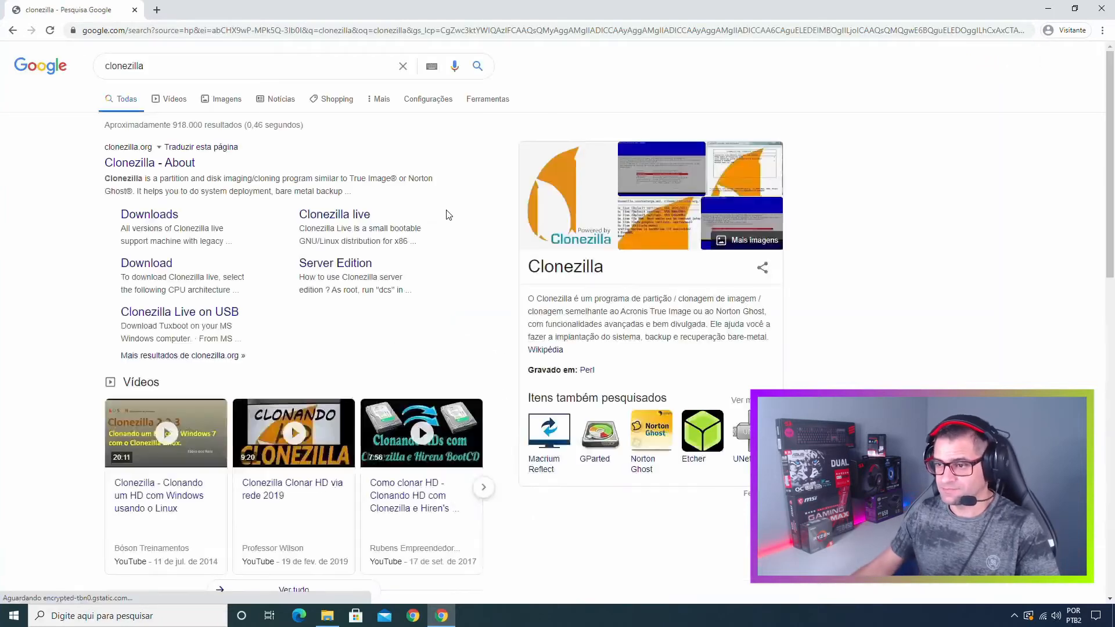
View the download page on the official Clonezilla website, and close the browser
{"action": "left_click", "coordinate": [150, 165]}
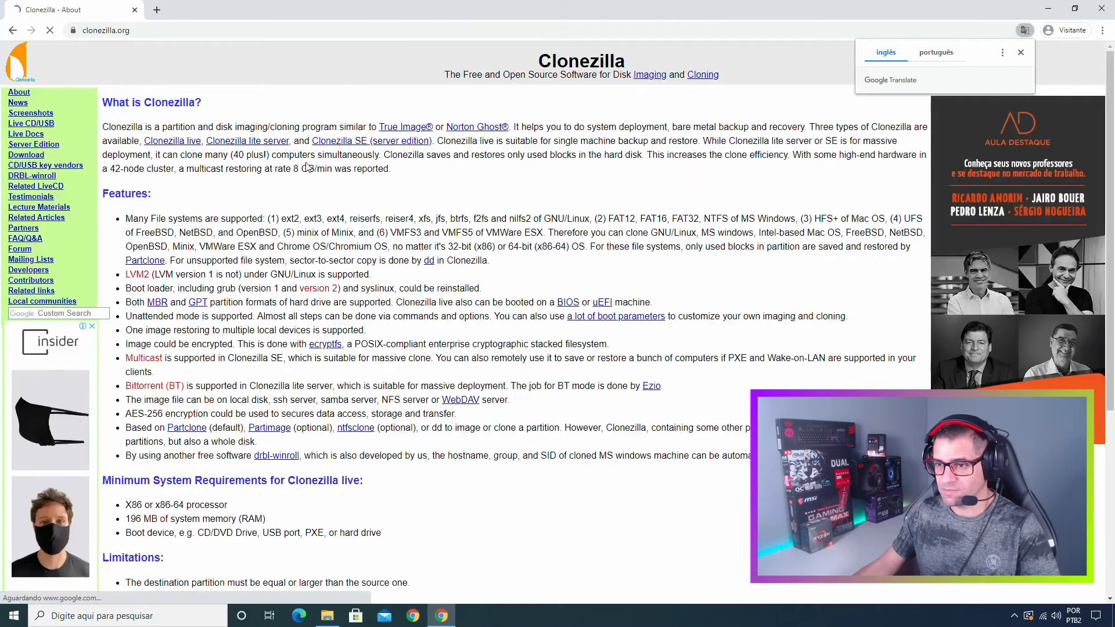
{"action": "left_click", "coordinate": [21, 155]}
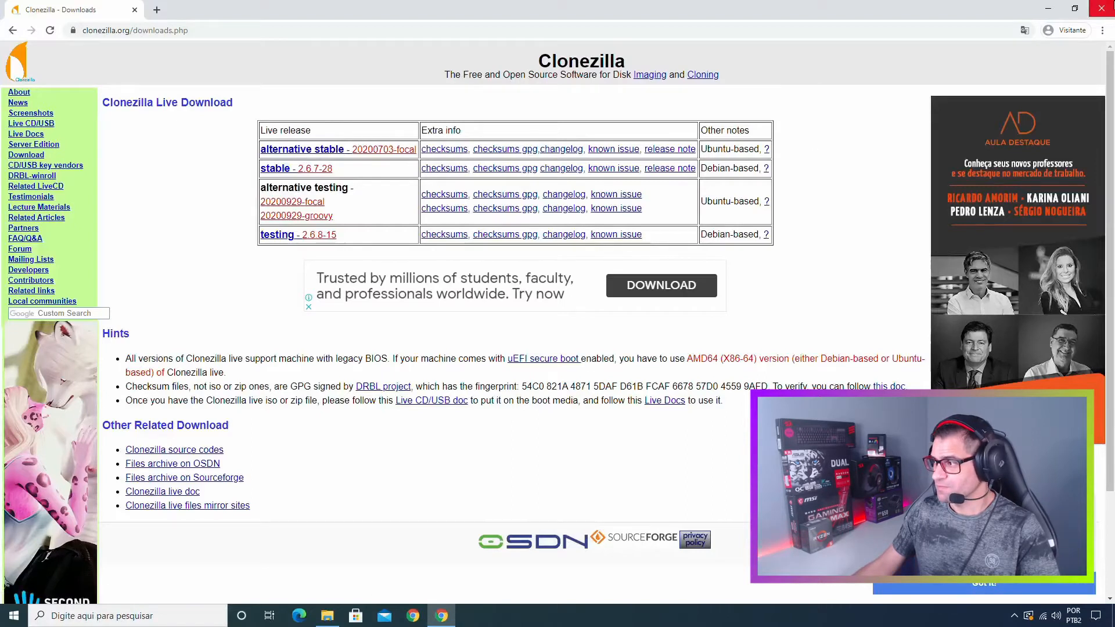
{"action": "left_click", "coordinate": [1110, 5]}
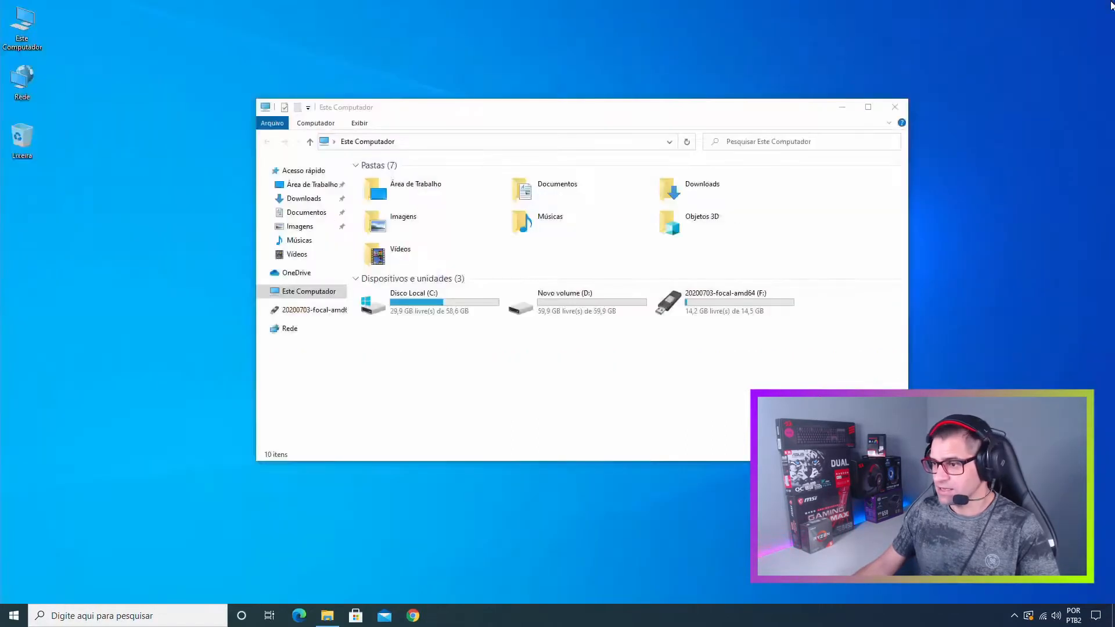
Restart the computer with the update-and-restart option (Atualizar e reiniciar)
{"action": "left_click", "coordinate": [682, 350]}
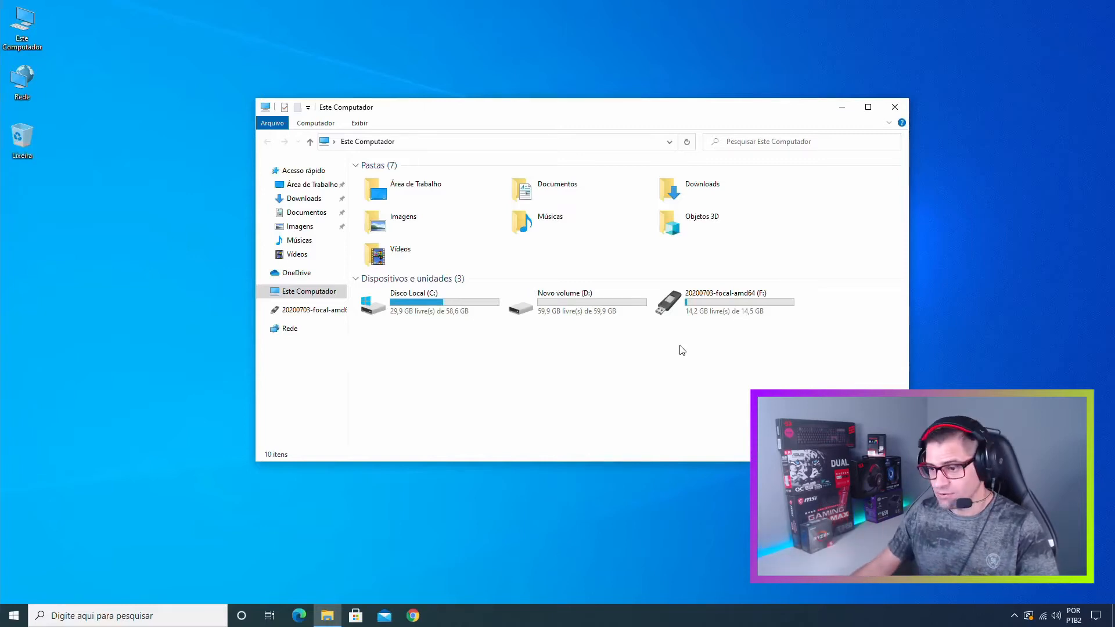
{"action": "left_click", "coordinate": [14, 616]}
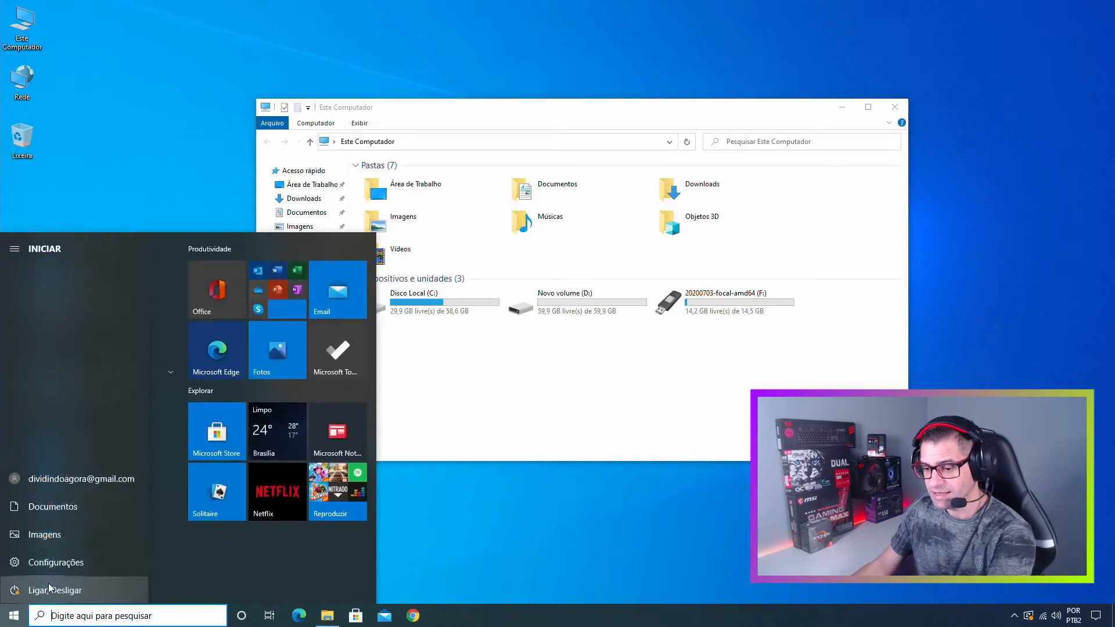
{"action": "left_click", "coordinate": [48, 583]}
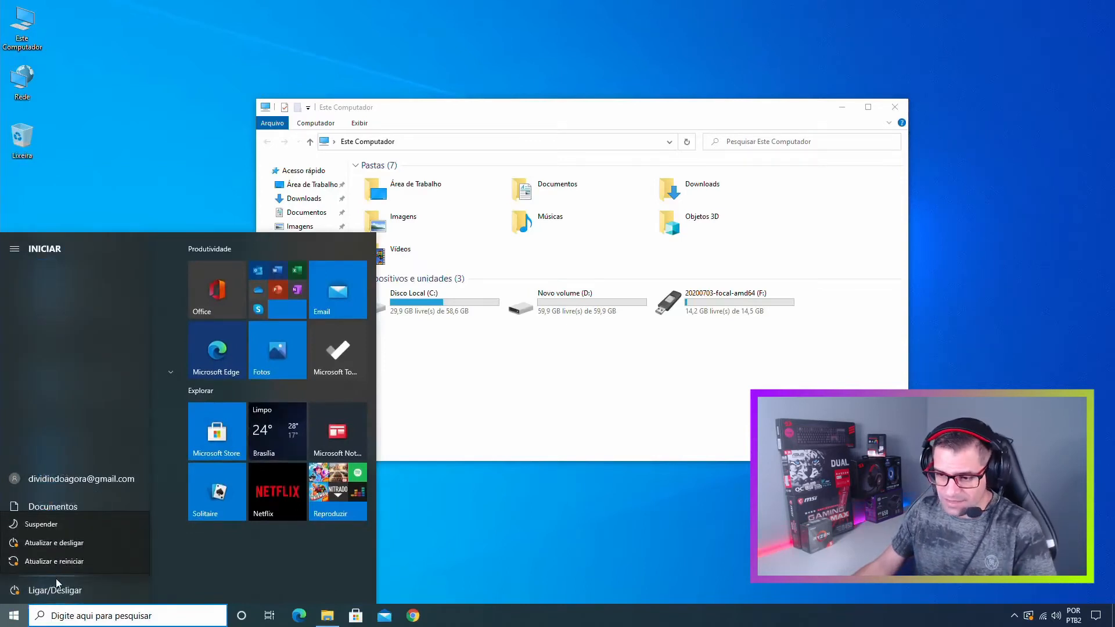
{"action": "left_click", "coordinate": [58, 562]}
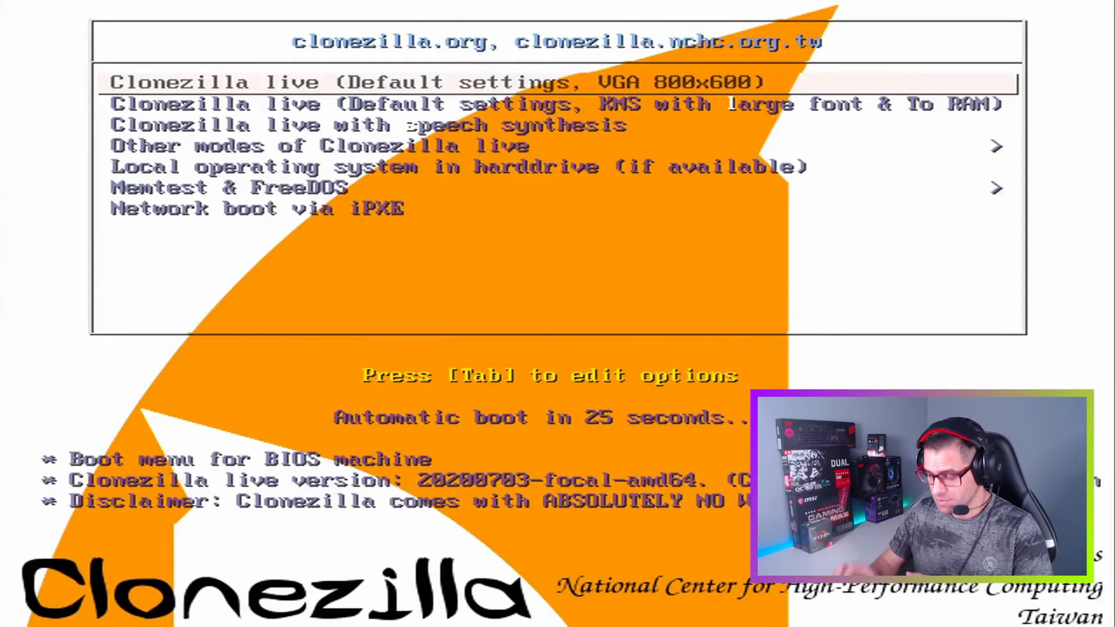
Review the Clonezilla boot menu entries from the default VGA 800x600 mode to network boot via iPXE
{"action": "key", "text": "Down"}
{"action": "key", "text": "Down"}
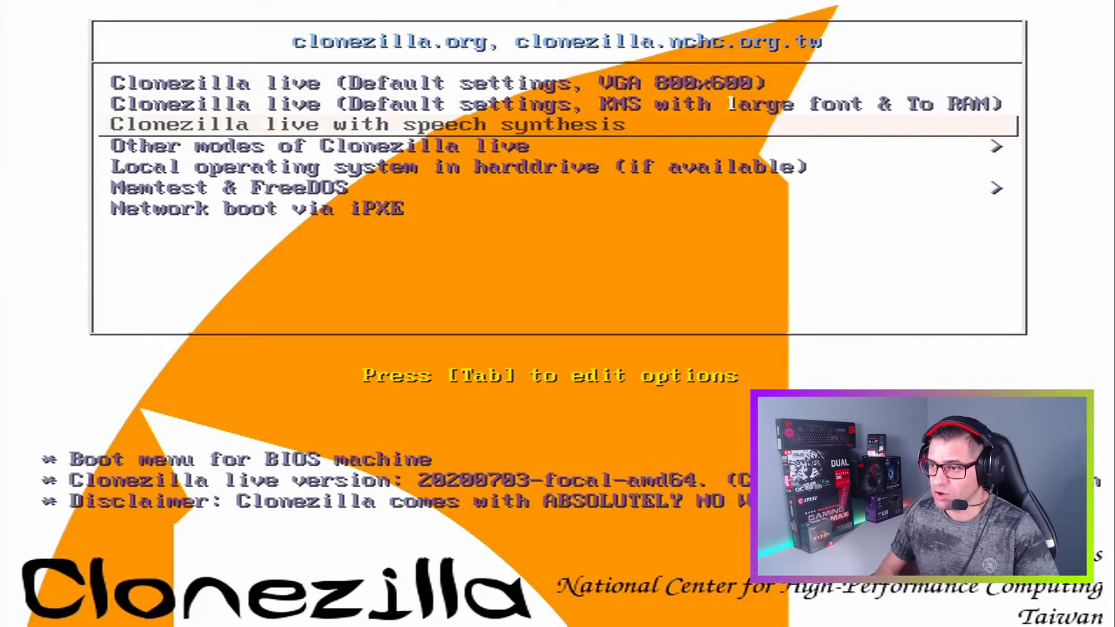
{"action": "key", "text": "Down"}
{"action": "key", "text": "Down"}
{"action": "key", "text": "Down"}
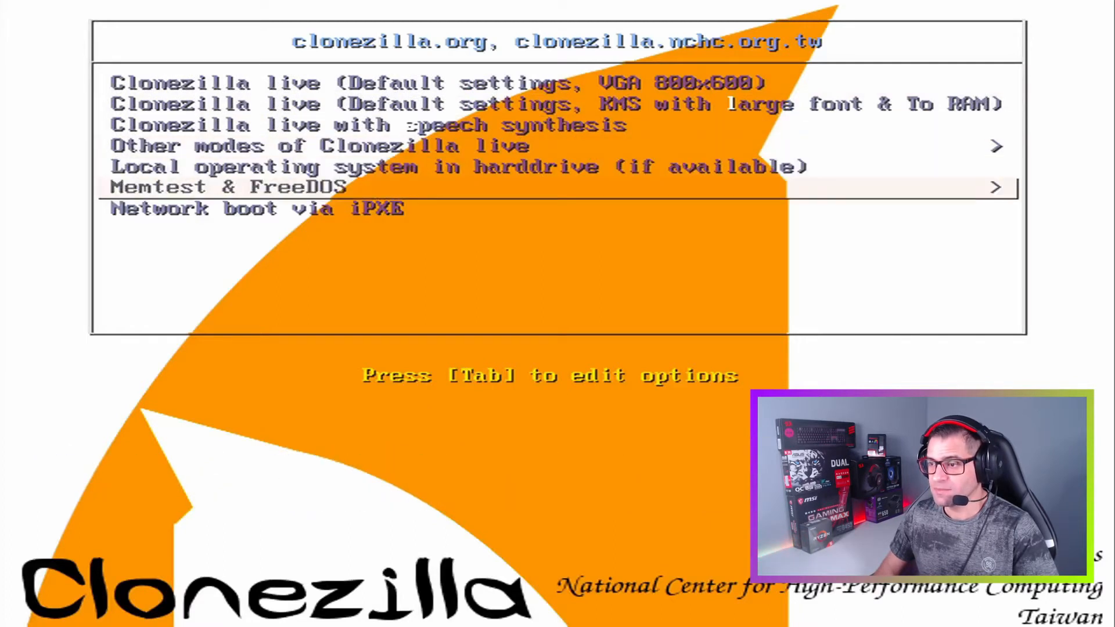
{"action": "key", "text": "Down"}
{"action": "key", "text": "Up"}
{"action": "key", "text": "Up"}
{"action": "key", "text": "Up"}
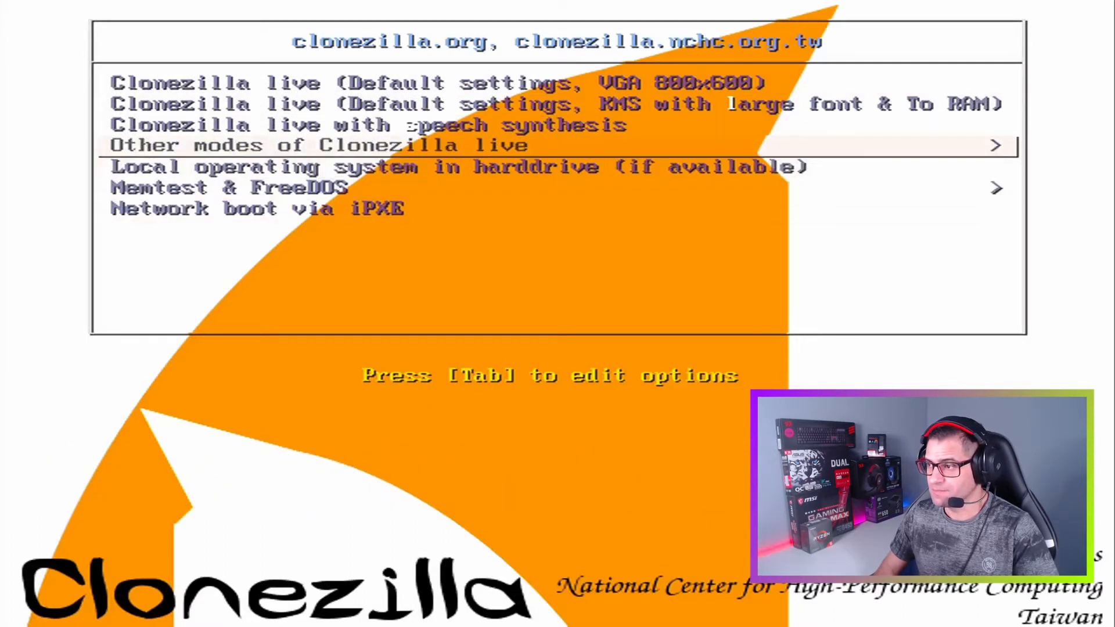
{"action": "key", "text": "Up"}
{"action": "key", "text": "Up"}
{"action": "key", "text": "Up"}
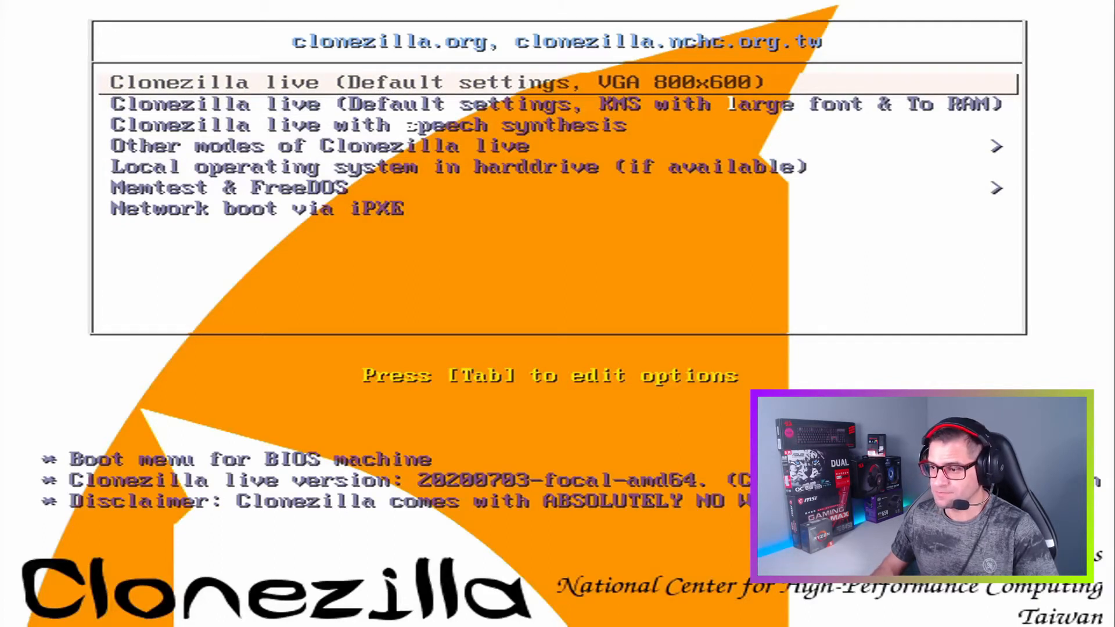
Boot Clonezilla live with default settings in VGA 800x600 and choose pt_BR.UTF-8 Brazilian Portuguese as the language
{"action": "key", "text": "Return"}
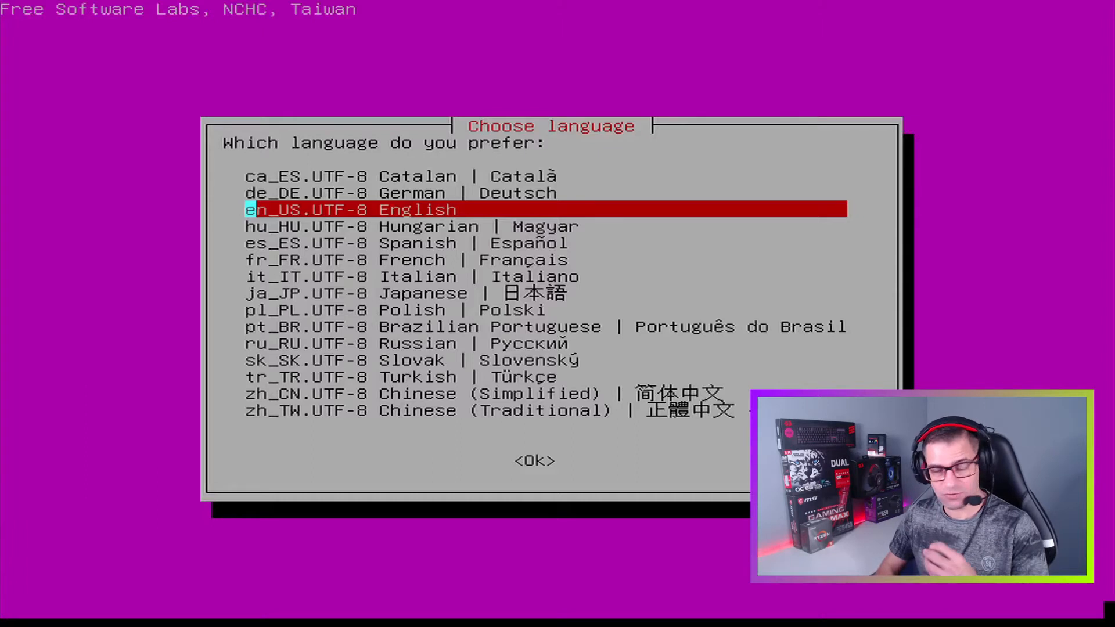
{"action": "key", "text": "Down"}
{"action": "key", "text": "Down"}
{"action": "key", "text": "Down"}
{"action": "key", "text": "Down"}
{"action": "key", "text": "Down"}
{"action": "key", "text": "Down"}
{"action": "key", "text": "Down"}
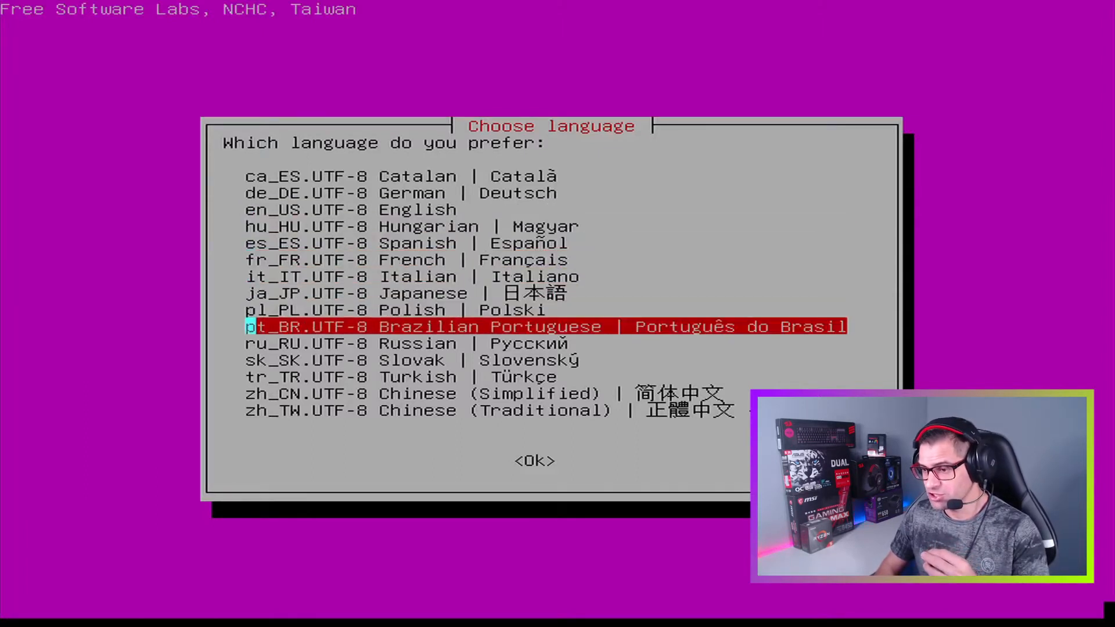
{"action": "key", "text": "Return"}
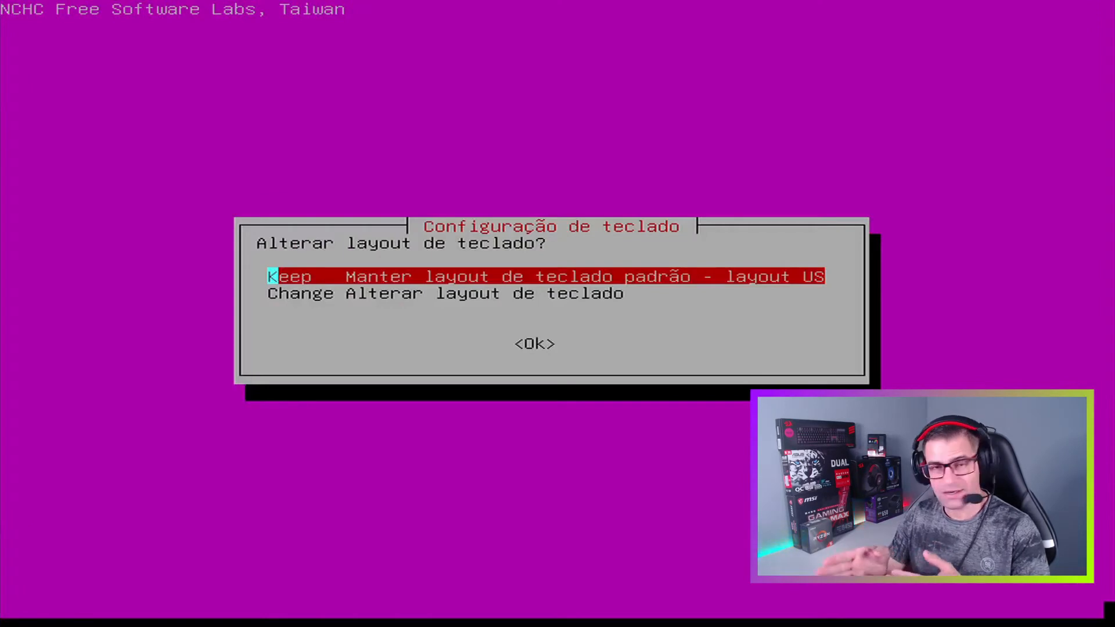
Choose to change the keyboard layout and accept Generic 105-key PC (intl.) as the keyboard model
{"action": "key", "text": "Down"}
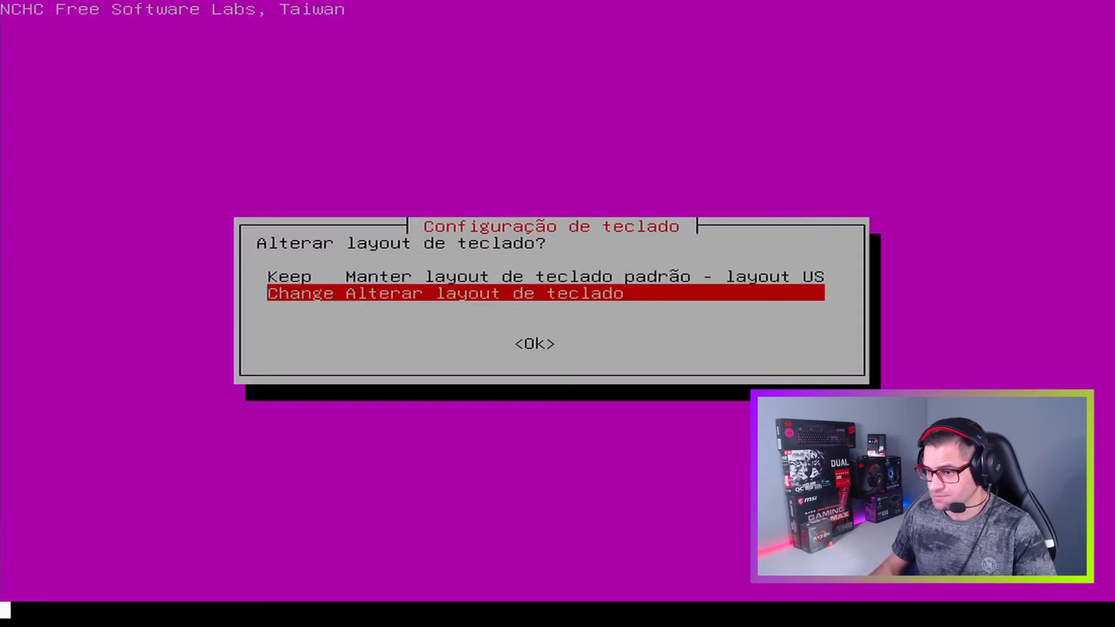
{"action": "key", "text": "Return"}
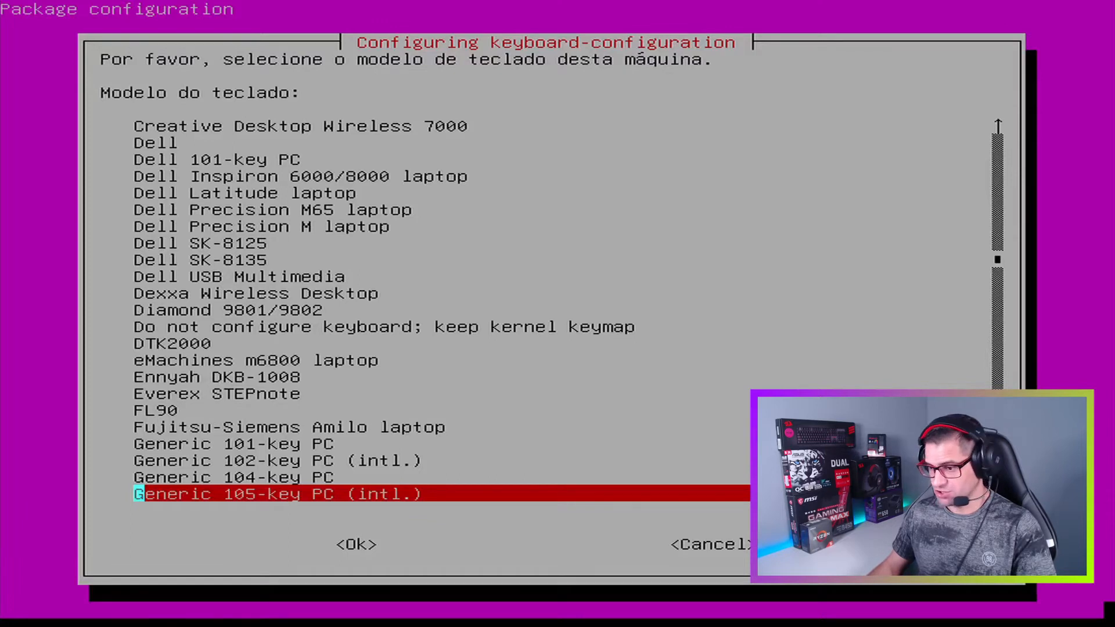
{"action": "key", "text": "Return"}
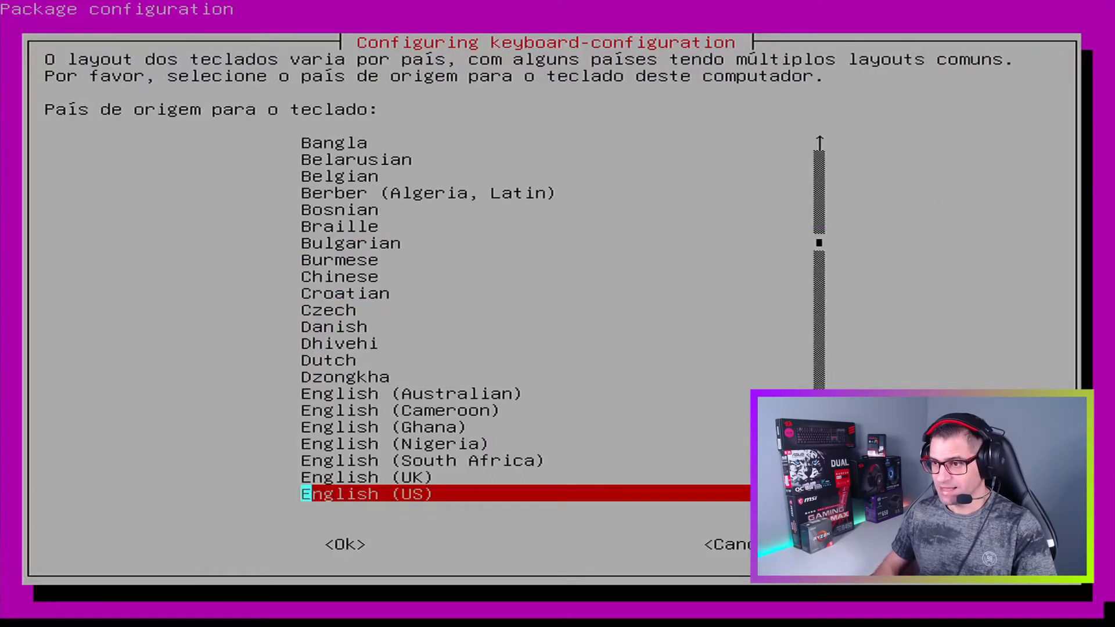
Select Portuguese (Brazil) as the keyboard's country of origin
{"action": "key", "text": "Down"}
{"action": "key", "text": "Down"}
{"action": "key", "text": "Down"}
{"action": "key", "text": "Down"}
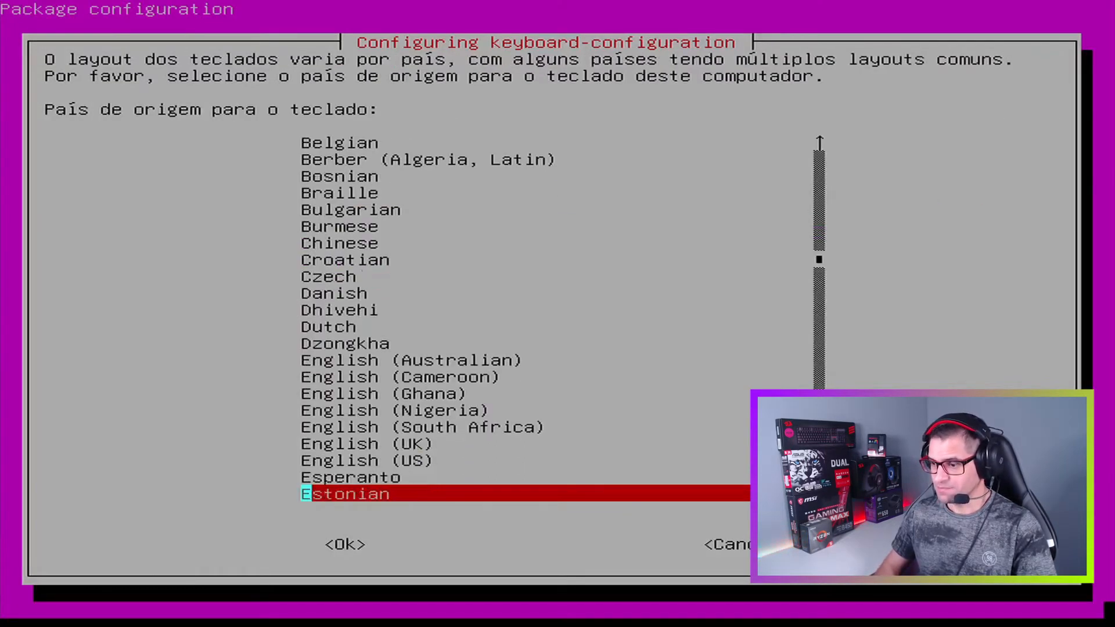
{"action": "key", "text": "Down"}
{"action": "key", "text": "Down"}
{"action": "key", "text": "Down"}
{"action": "key", "text": "Down"}
{"action": "key", "text": "Down"}
{"action": "key", "text": "Down"}
{"action": "key", "text": "Down"}
{"action": "key", "text": "Down"}
{"action": "key", "text": "Down"}
{"action": "key", "text": "Down"}
{"action": "key", "text": "Down"}
{"action": "key", "text": "Down"}
{"action": "key", "text": "Down"}
{"action": "key", "text": "Down"}
{"action": "key", "text": "Down"}
{"action": "key", "text": "Down"}
{"action": "key", "text": "Down"}
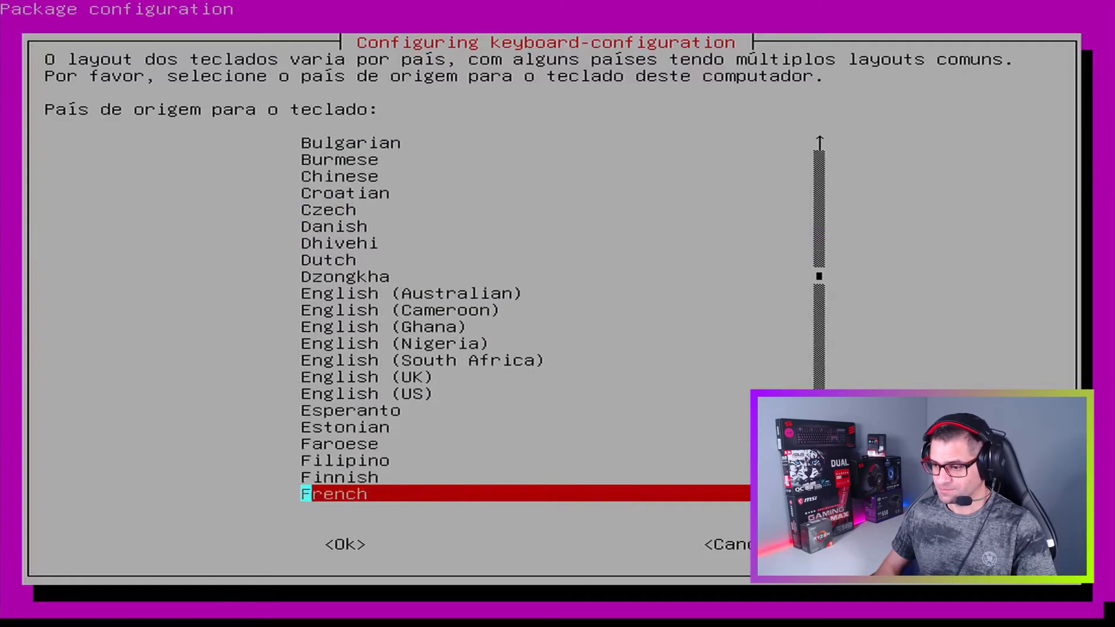
{"action": "key", "text": "Down"}
{"action": "key", "text": "Down"}
{"action": "key", "text": "Down"}
{"action": "key", "text": "Down"}
{"action": "key", "text": "Down"}
{"action": "key", "text": "Down"}
{"action": "key", "text": "Down"}
{"action": "key", "text": "Down"}
{"action": "key", "text": "Down"}
{"action": "key", "text": "Down"}
{"action": "key", "text": "Down"}
{"action": "key", "text": "Down"}
{"action": "key", "text": "Down"}
{"action": "key", "text": "Down"}
{"action": "key", "text": "Down"}
{"action": "key", "text": "Down"}
{"action": "key", "text": "Down"}
{"action": "key", "text": "Down"}
{"action": "key", "text": "Down"}
{"action": "key", "text": "Down"}
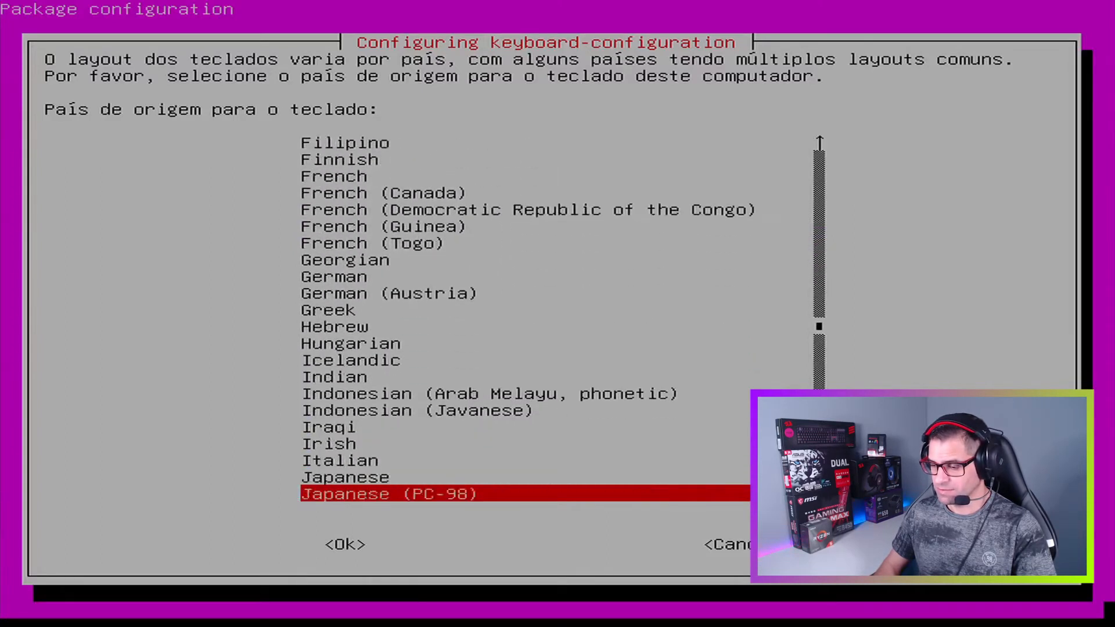
{"action": "key", "text": "Down"}
{"action": "key", "text": "Down"}
{"action": "key", "text": "Down"}
{"action": "key", "text": "Down"}
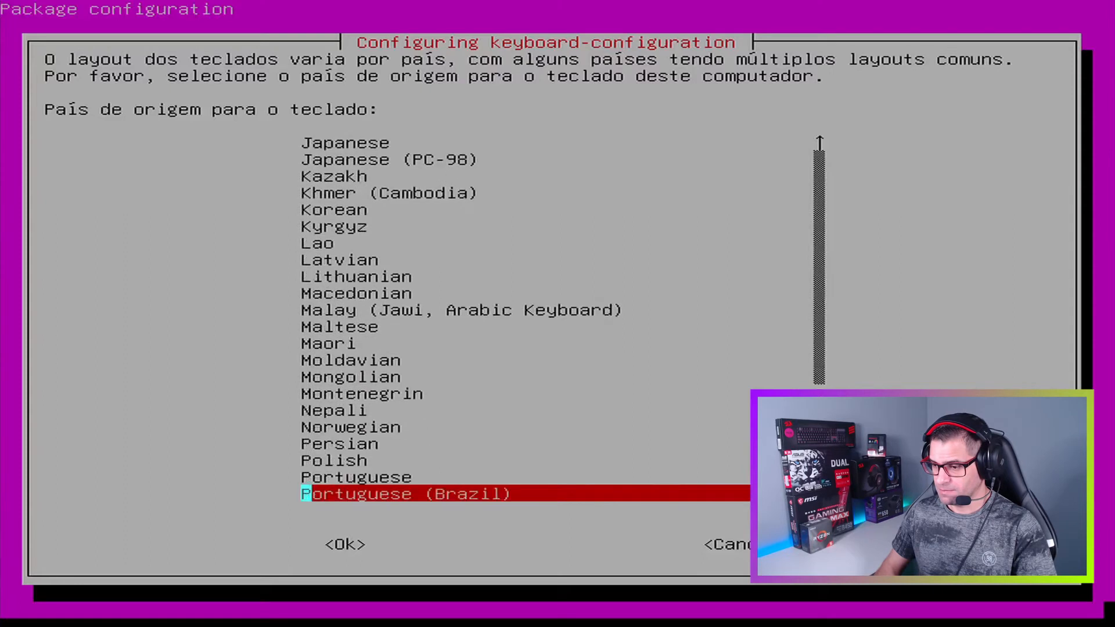
{"action": "key", "text": "Up"}
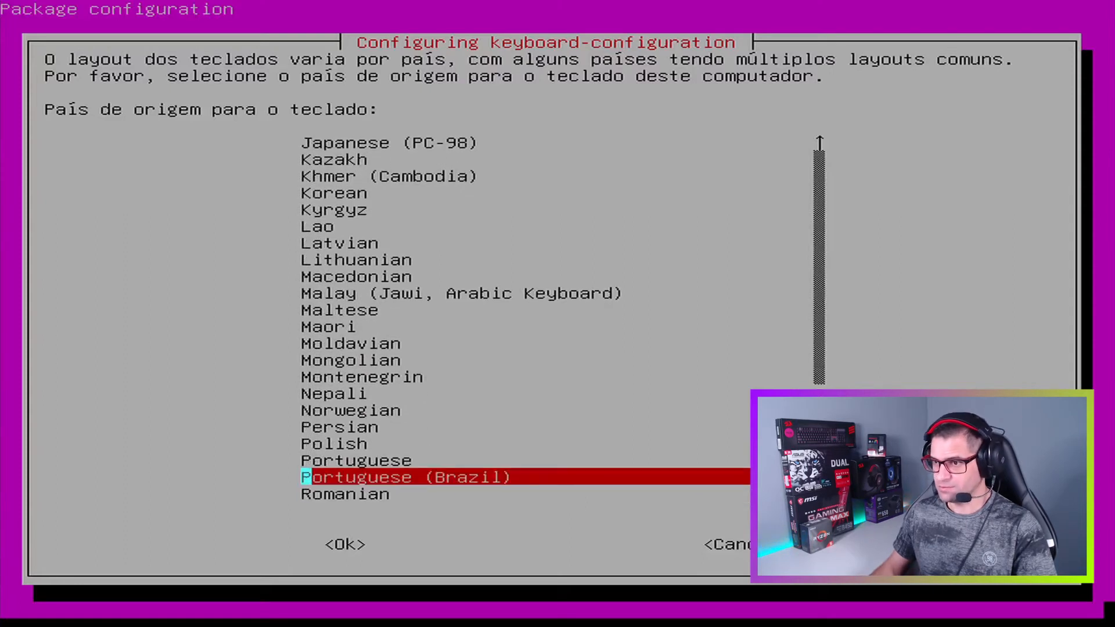
{"action": "key", "text": "Return"}
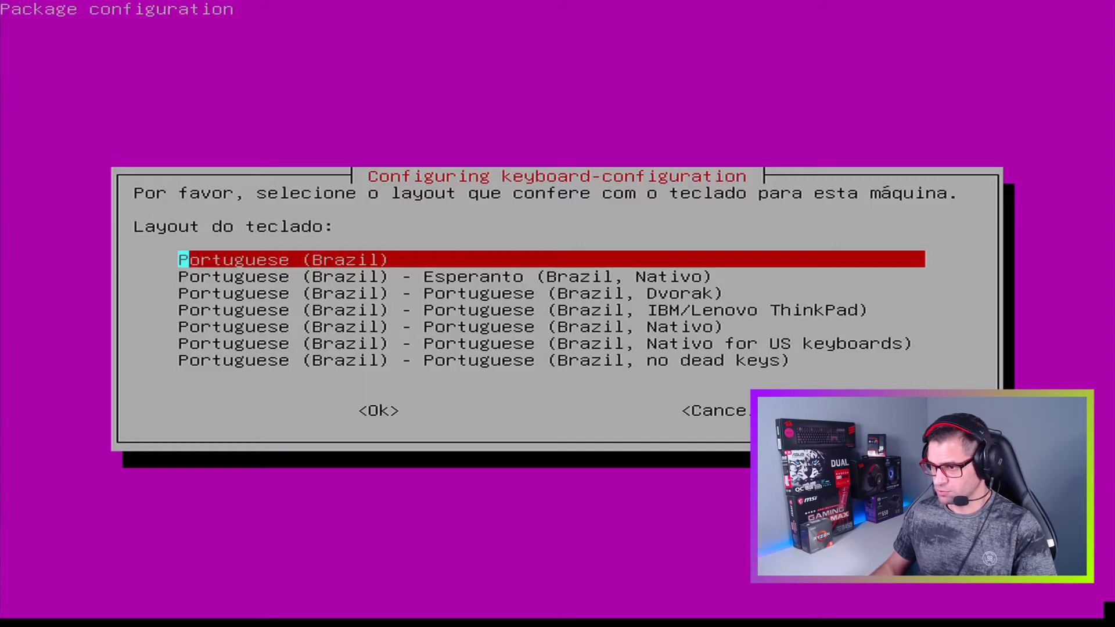
Accept the plain Portuguese (Brazil) layout, with the layout's default AltGr key and no Compose key
{"action": "key", "text": "Return"}
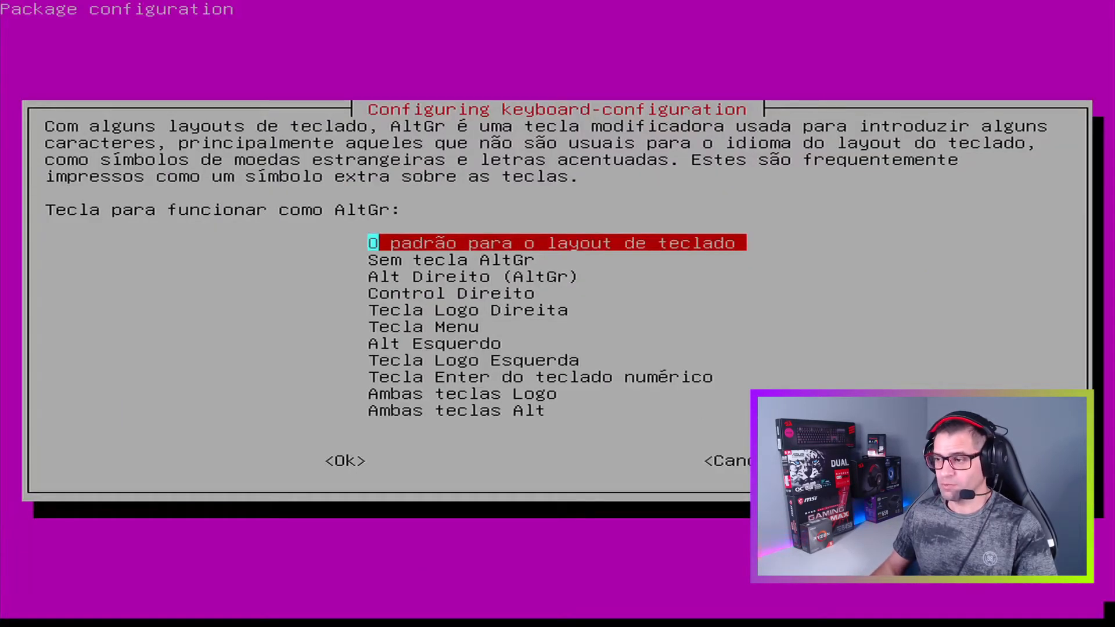
{"action": "key", "text": "Return"}
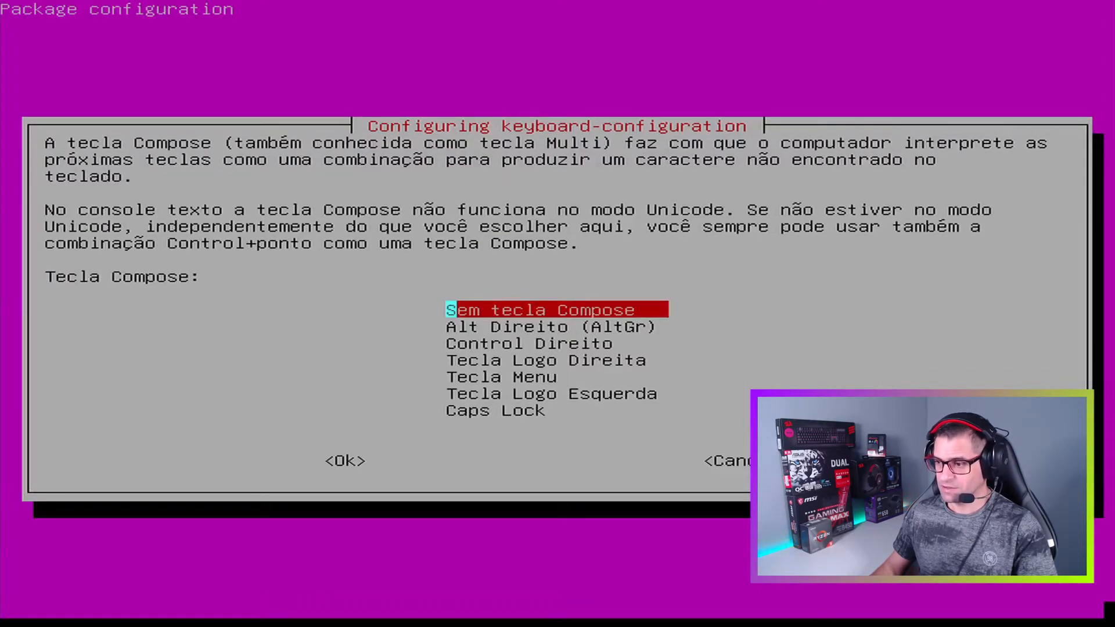
{"action": "key", "text": "Return"}
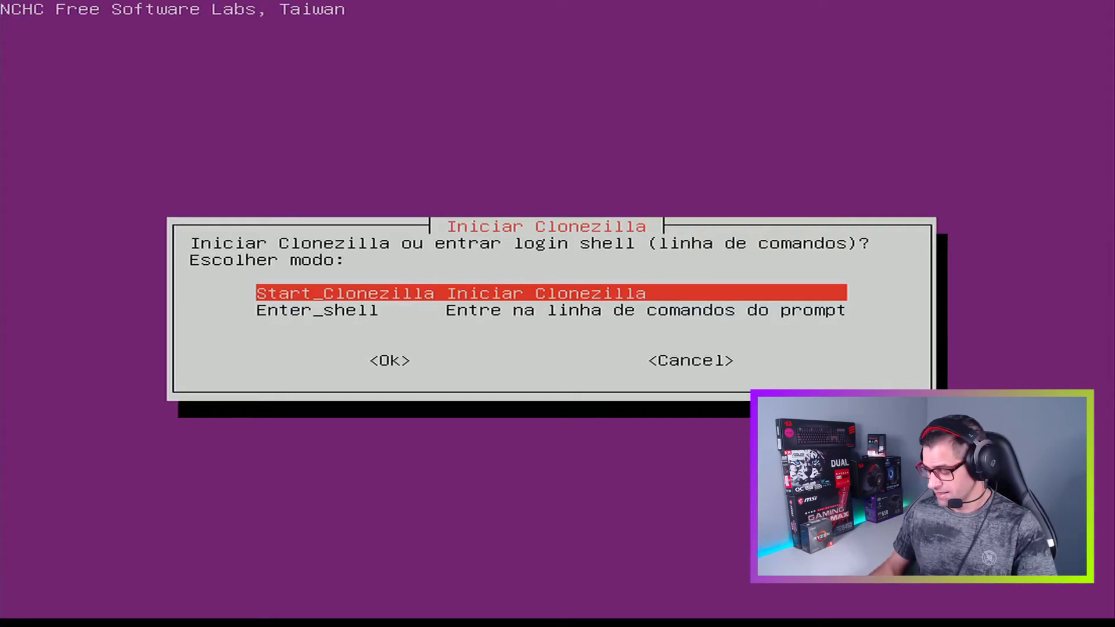
Start Clonezilla and choose the device-image mode for working with disks or partitions using images
{"action": "key", "text": "Return"}
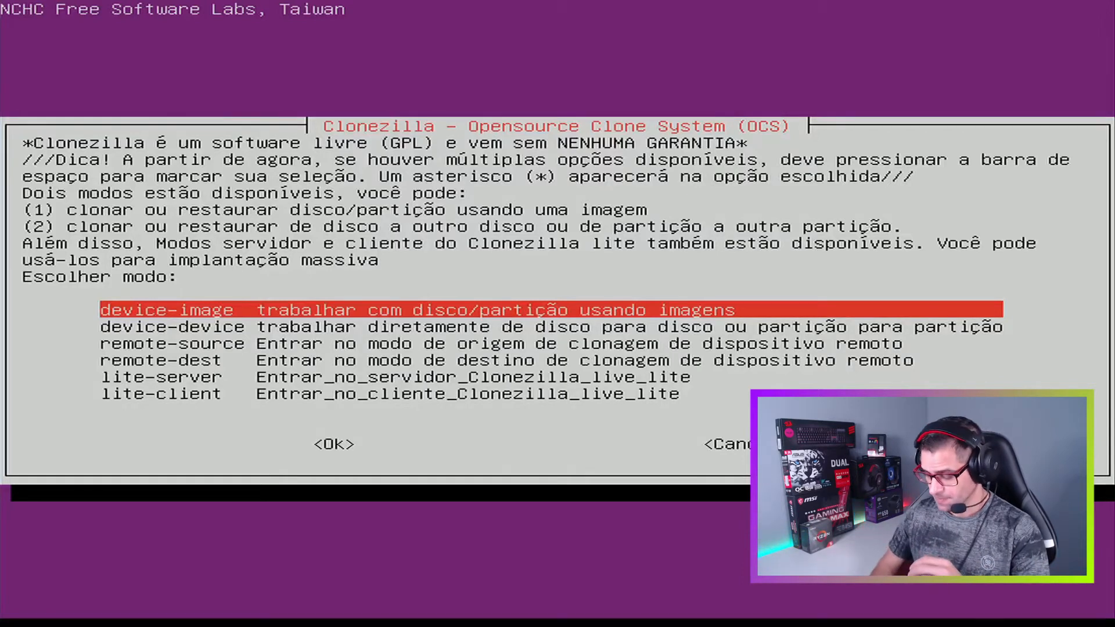
{"action": "key", "text": "Down"}
{"action": "key", "text": "Down"}
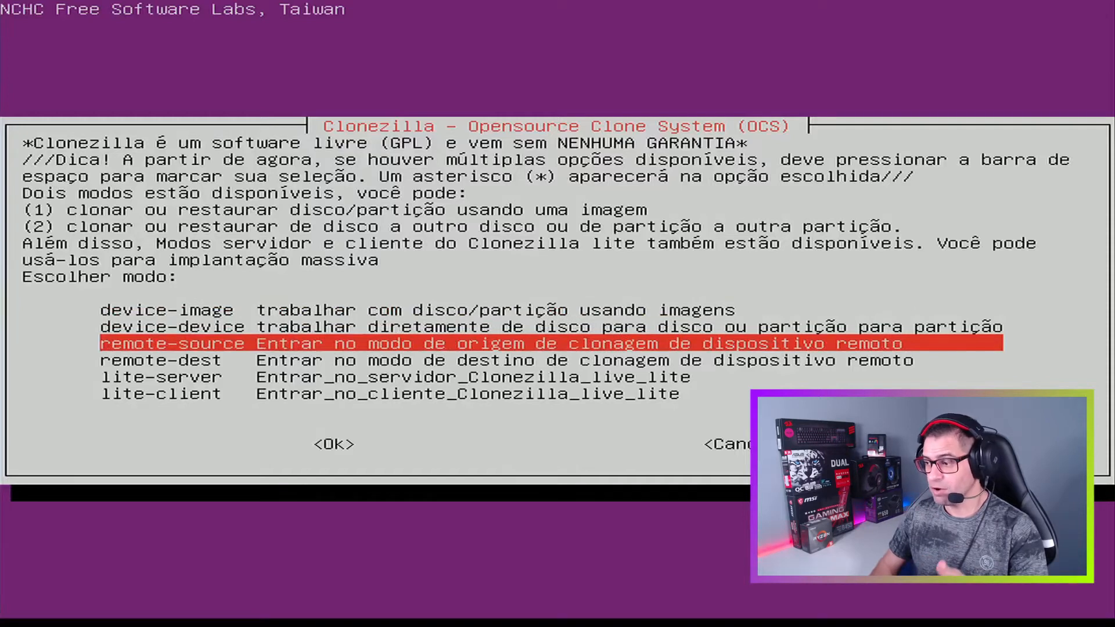
{"action": "key", "text": "Down"}
{"action": "key", "text": "Down"}
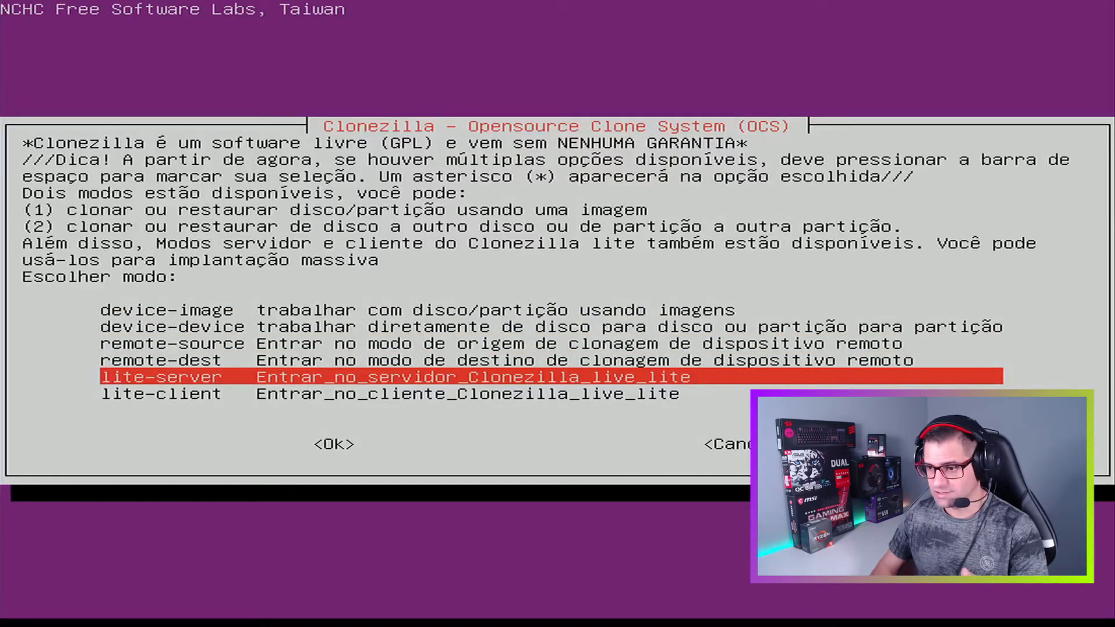
{"action": "key", "text": "Up"}
{"action": "key", "text": "Up"}
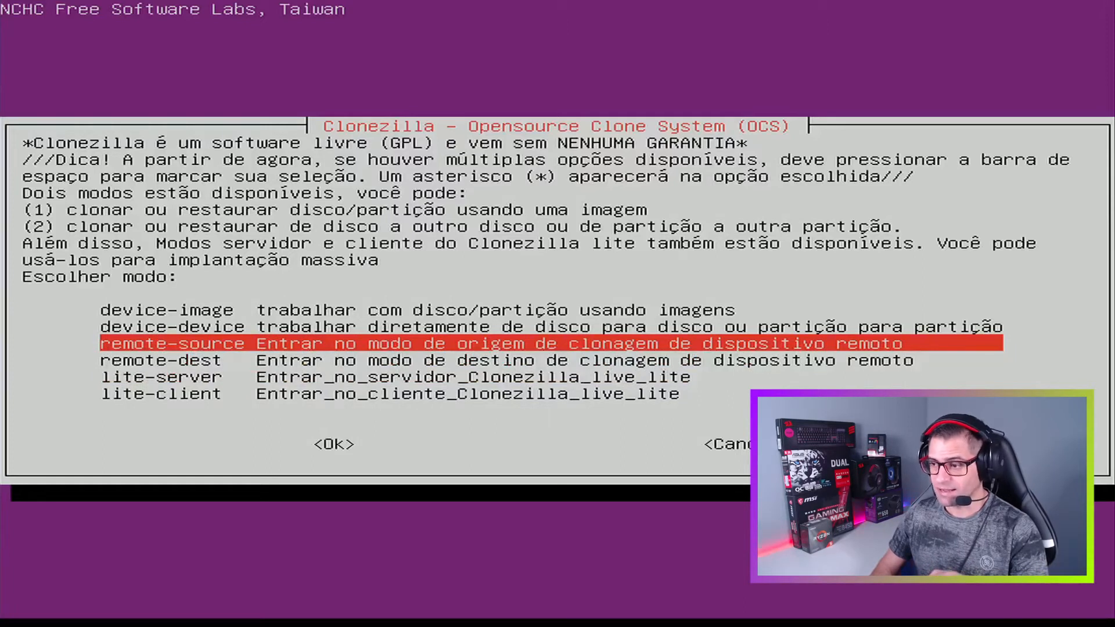
{"action": "key", "text": "Up"}
{"action": "key", "text": "Up"}
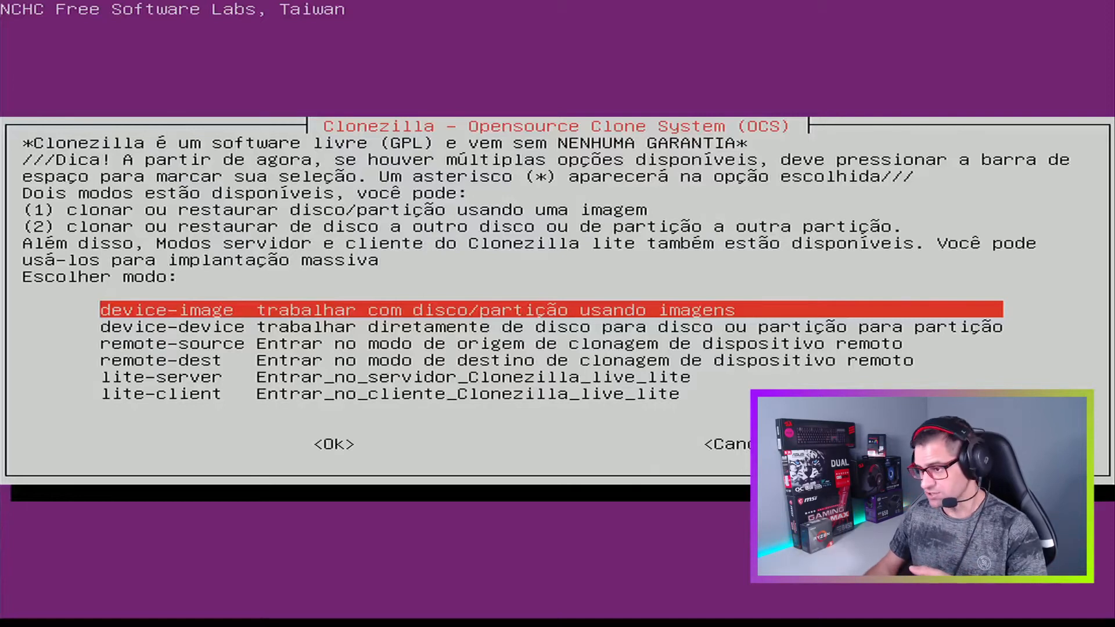
{"action": "key", "text": "Return"}
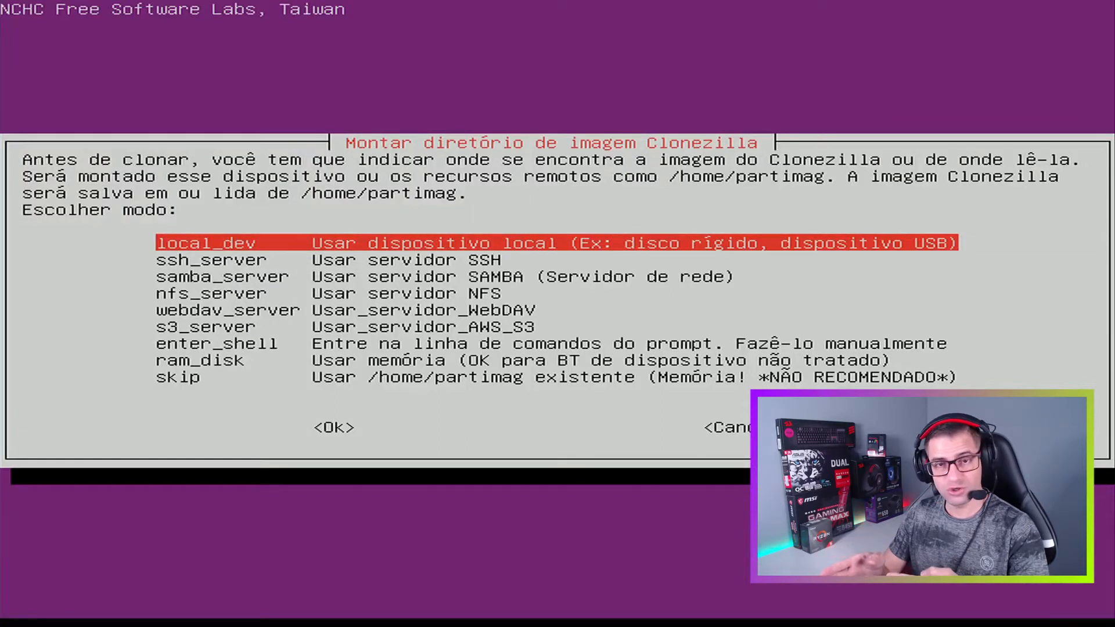
Choose local_dev as the image repository type and continue past the storage device scan
{"action": "key", "text": "Return"}
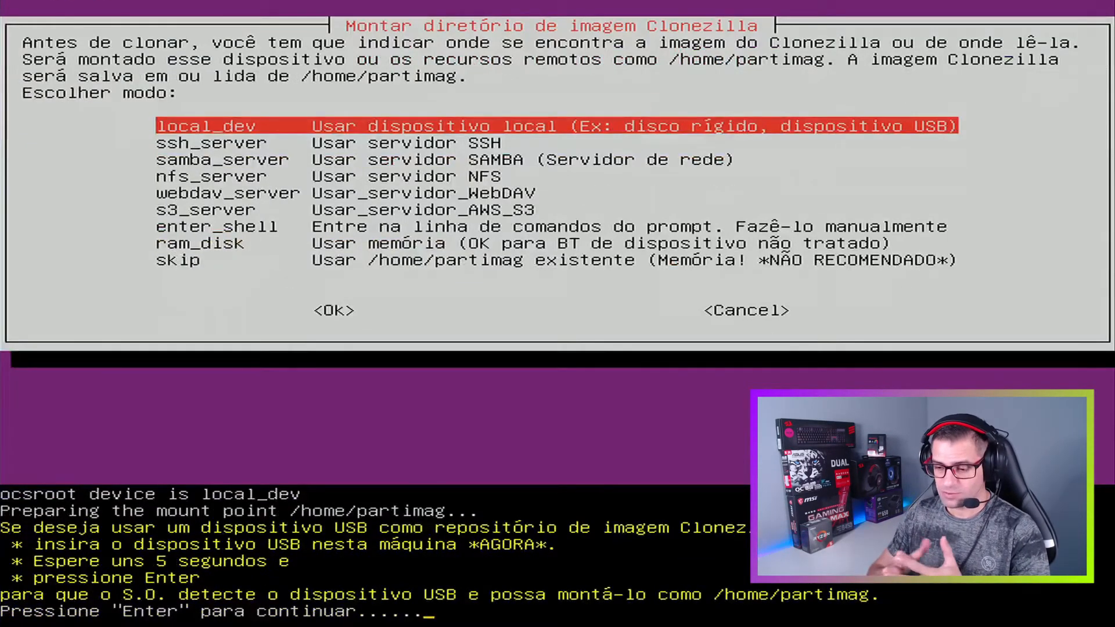
{"action": "key", "text": "Return"}
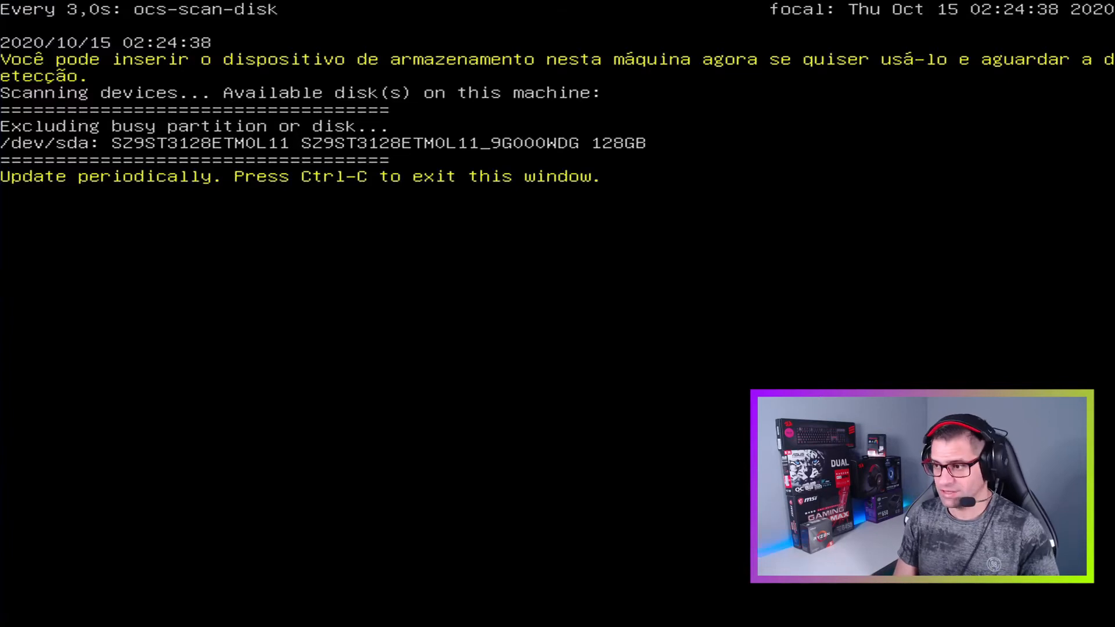
{"action": "key", "text": "ctrl+c"}
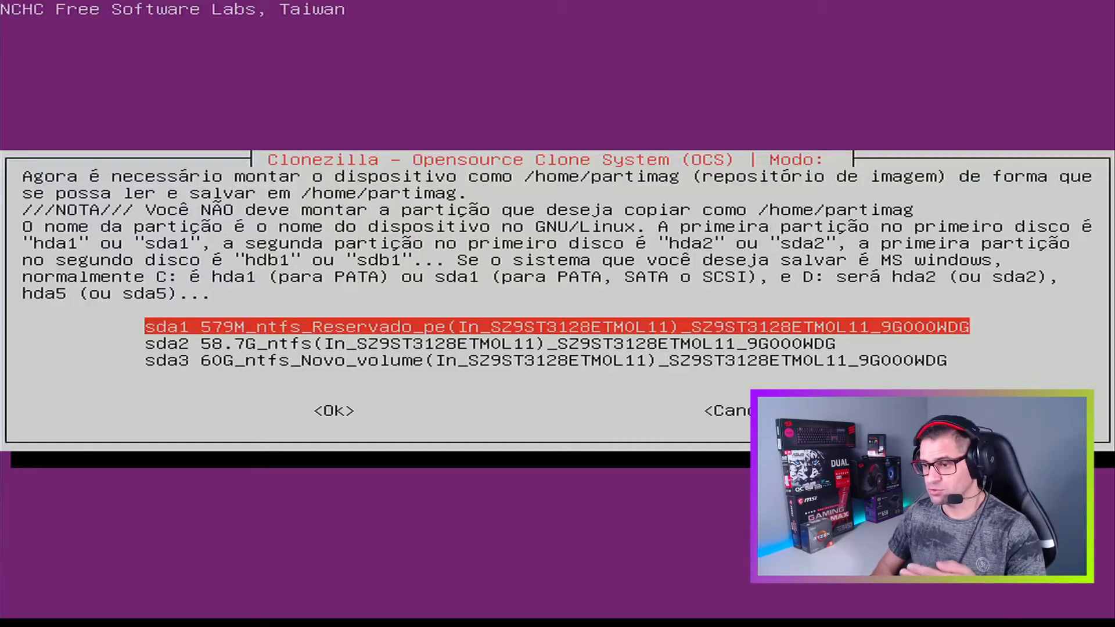
Choose the 60G NTFS partition sda3 (Novo_volume) as the image repository to mount at /home/partimag
{"action": "key", "text": "Down"}
{"action": "key", "text": "Down"}
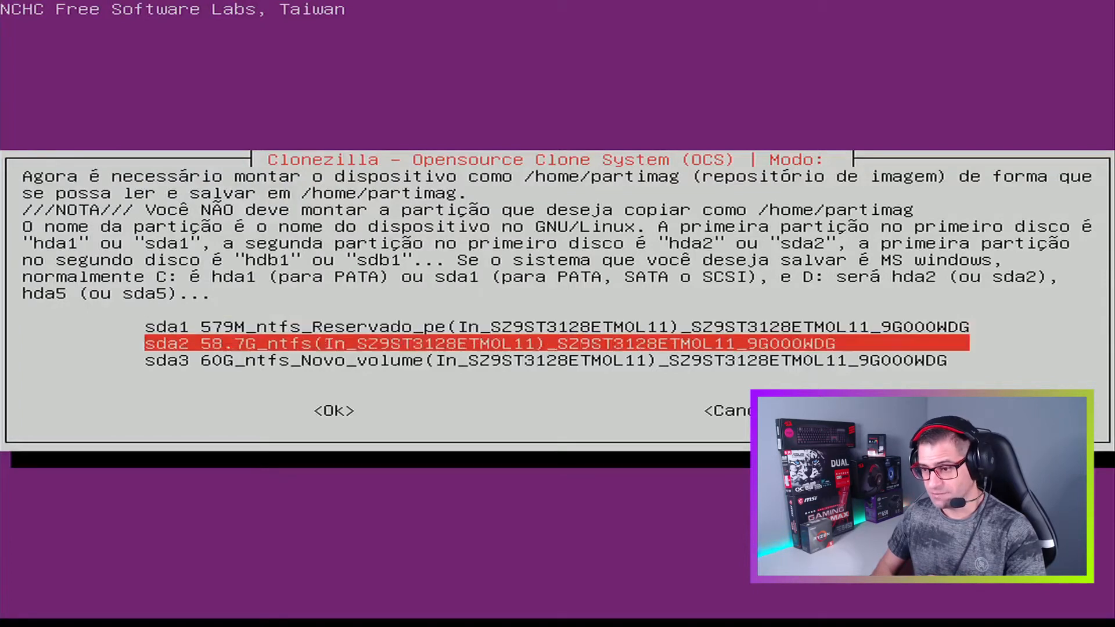
{"action": "key", "text": "Up"}
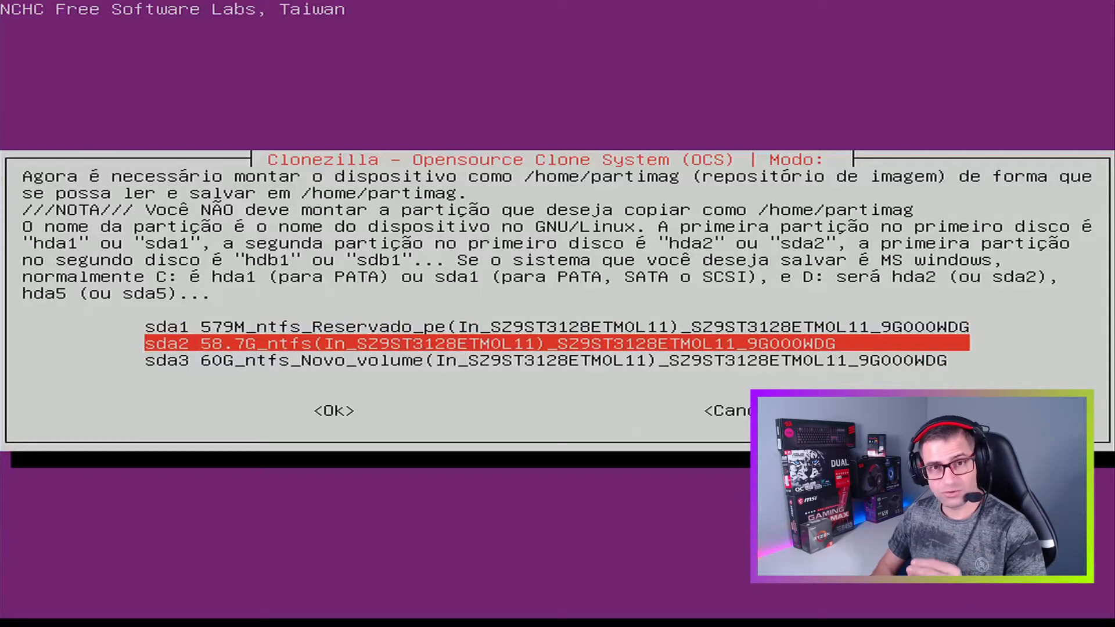
{"action": "key", "text": "Down"}
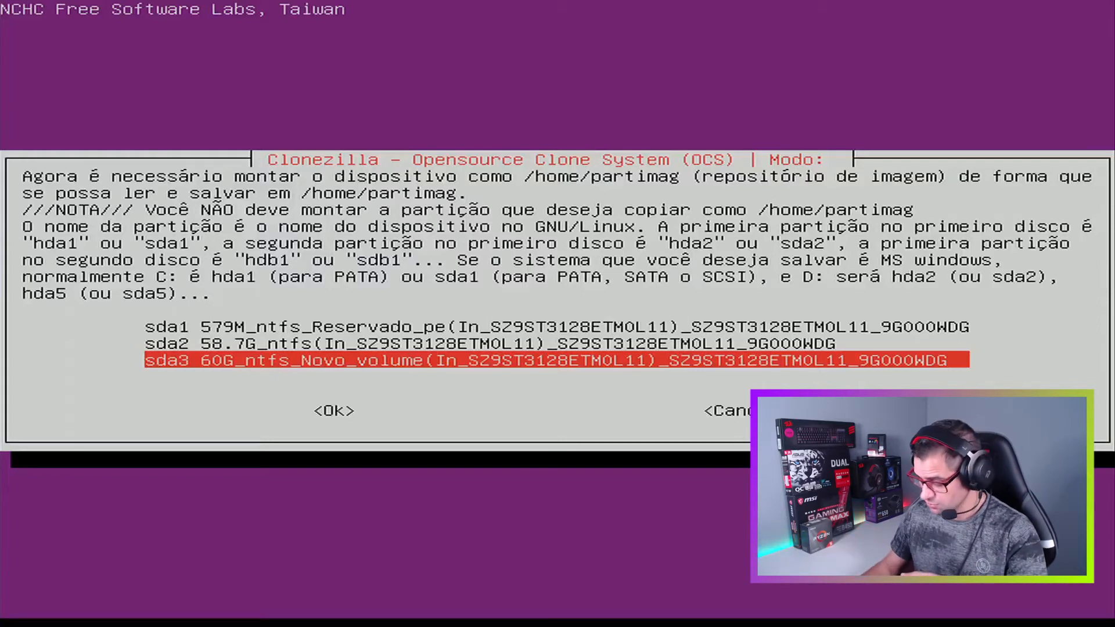
{"action": "key", "text": "Return"}
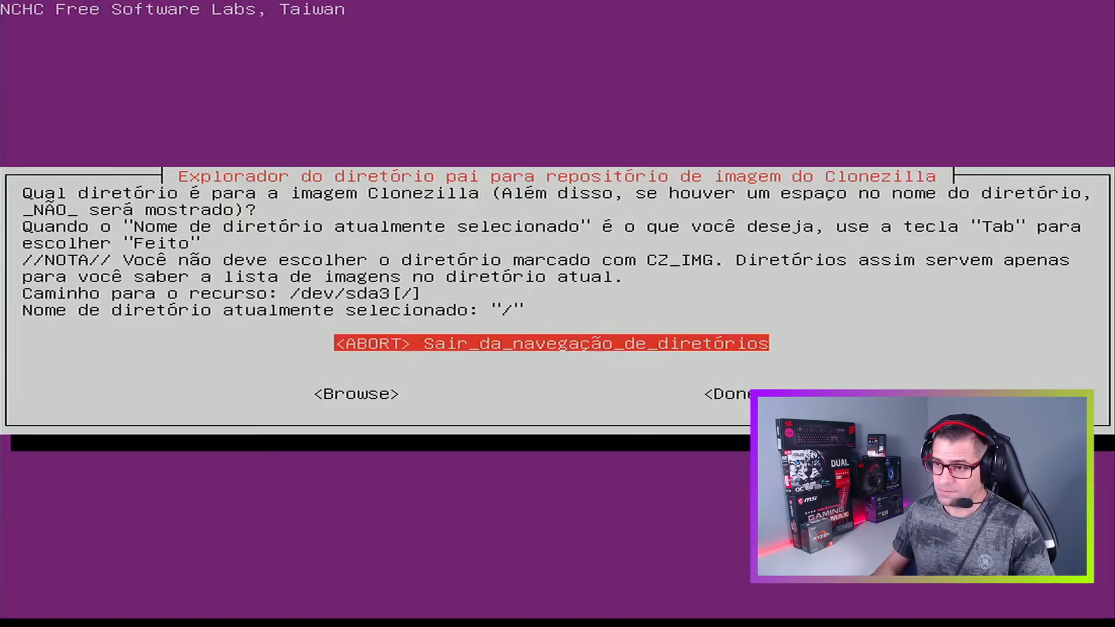
Accept the root directory "/" of sda3 as the Clonezilla image directory and continue past the disk usage summary
{"action": "key", "text": "Tab"}
{"action": "key", "text": "Tab"}
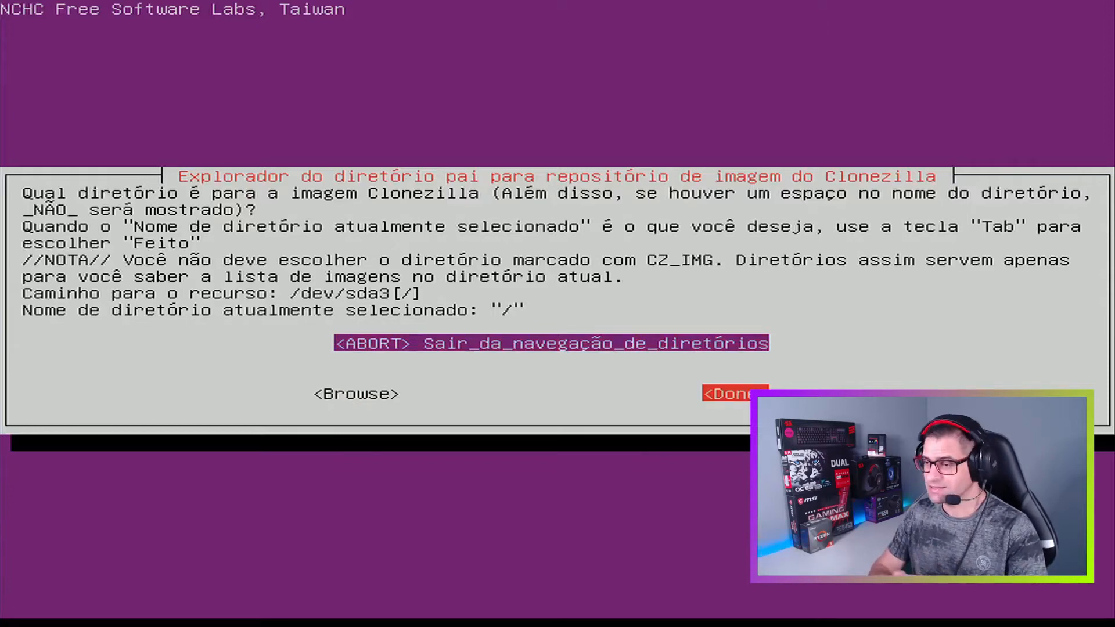
{"action": "key", "text": "Left"}
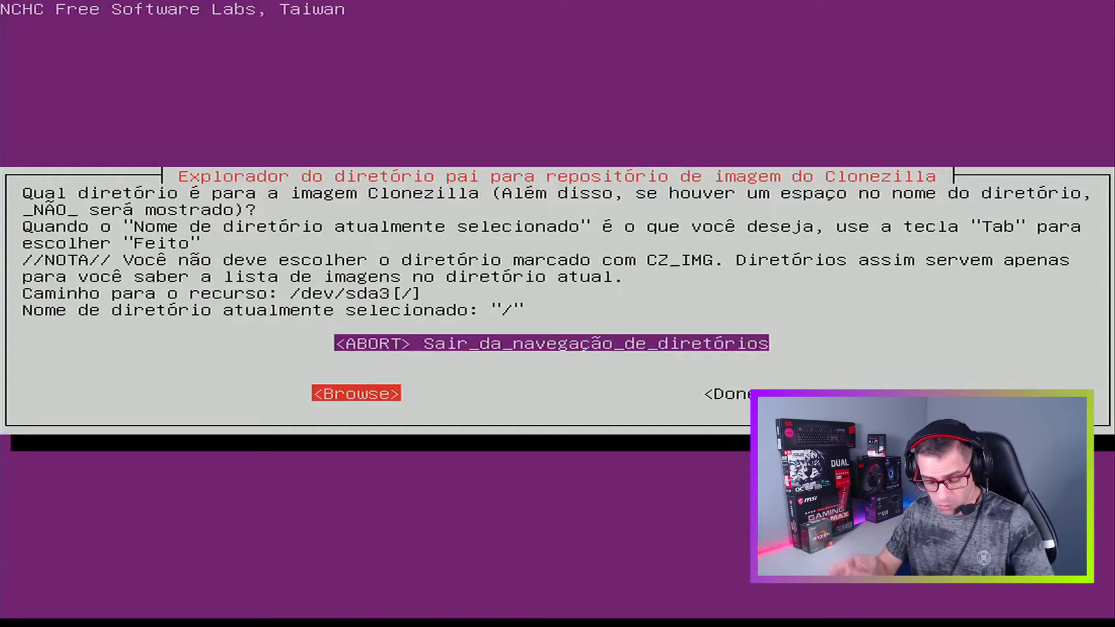
{"action": "key", "text": "Tab"}
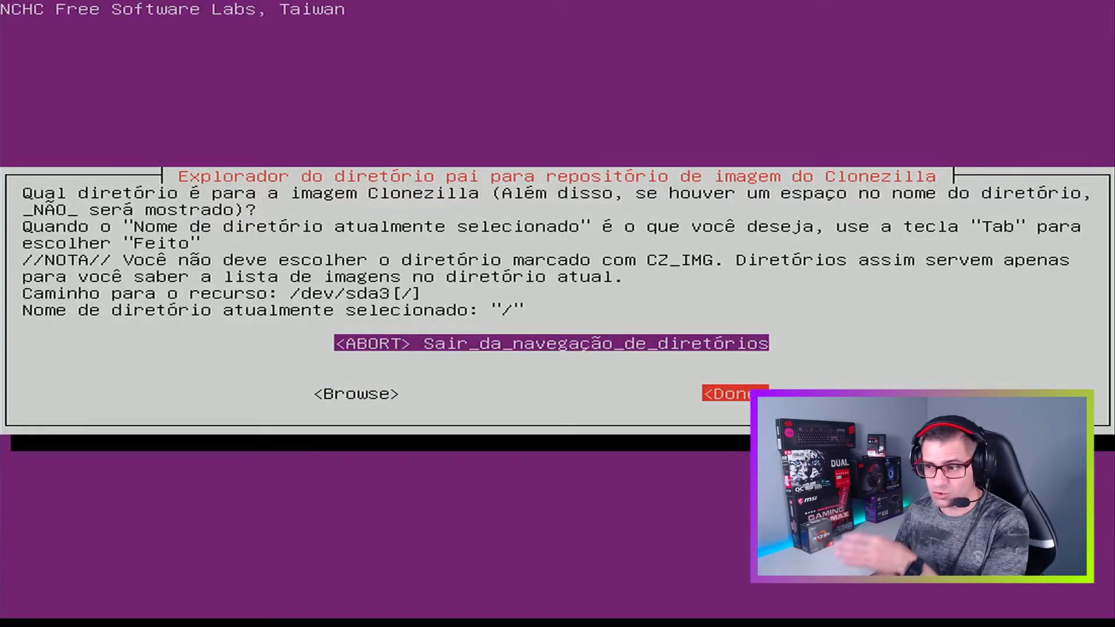
{"action": "key", "text": "Return"}
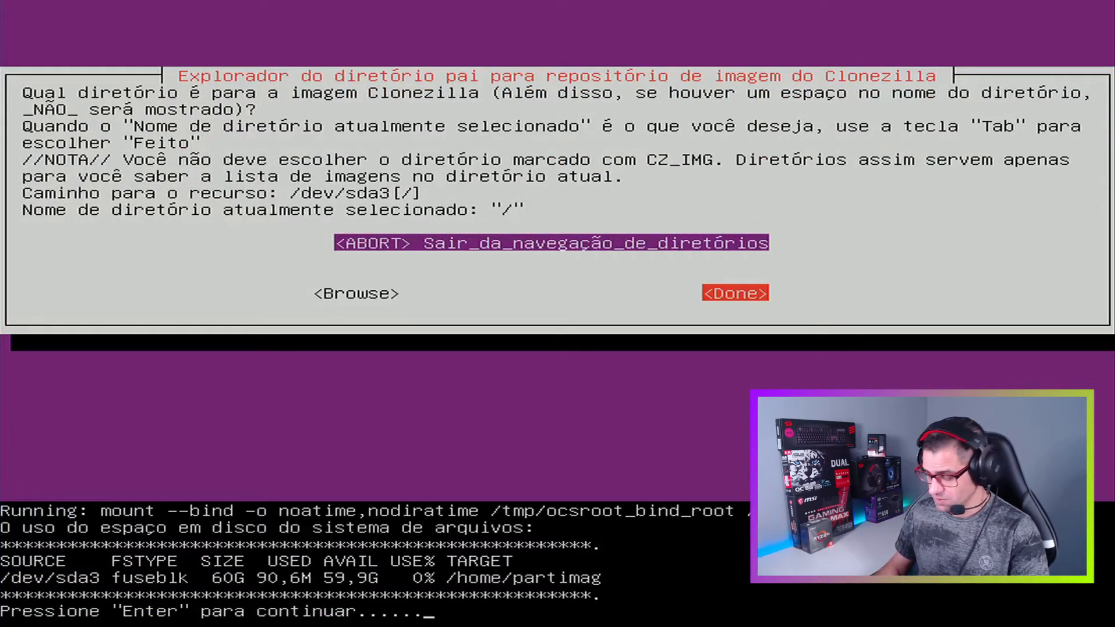
{"action": "key", "text": "Return"}
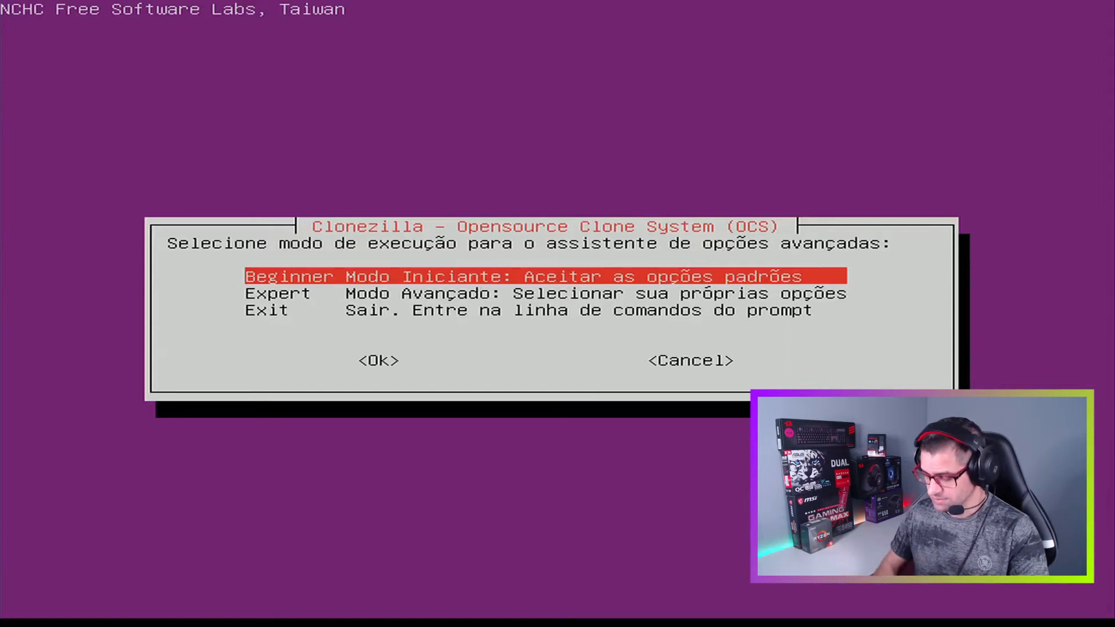
Choose Beginner mode with default options and the saveparts operation to save local partitions as an image
{"action": "key", "text": "Return"}
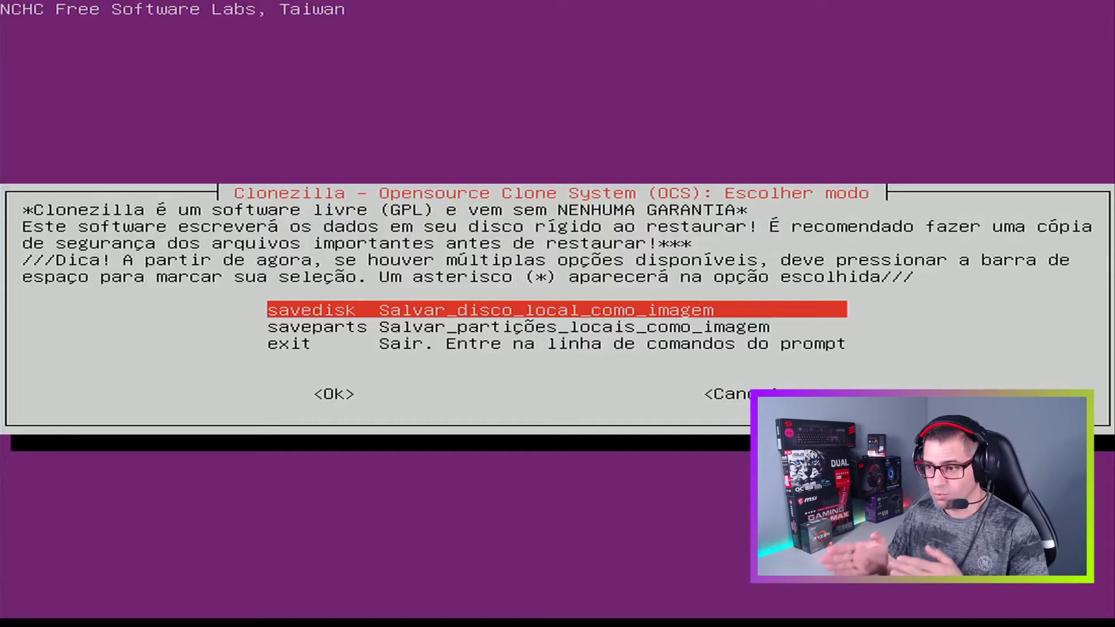
{"action": "key", "text": "Down"}
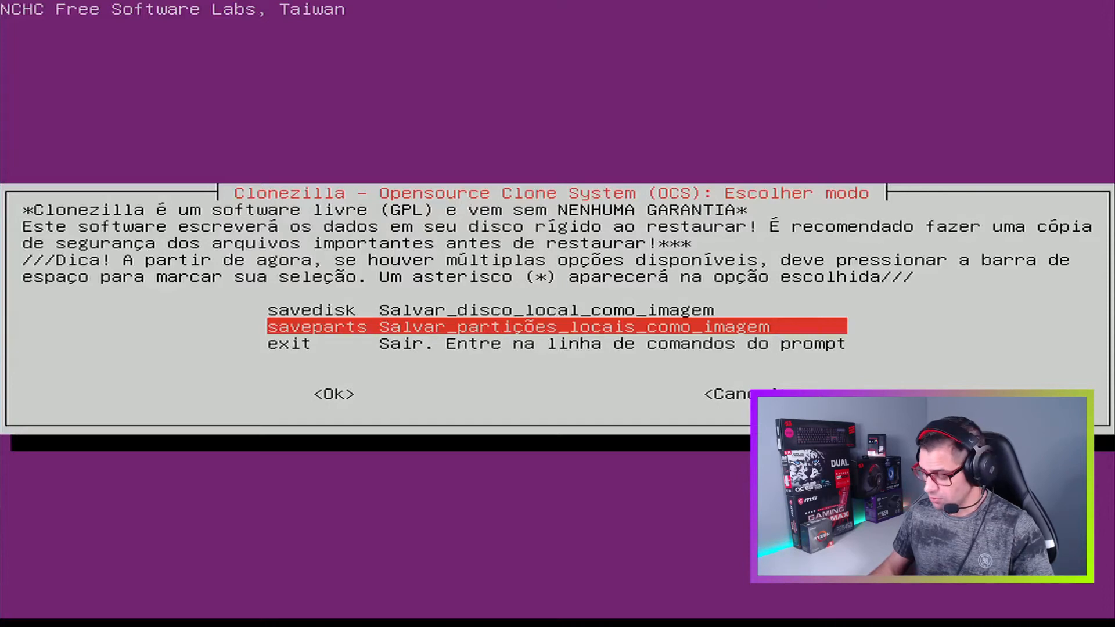
{"action": "key", "text": "Return"}
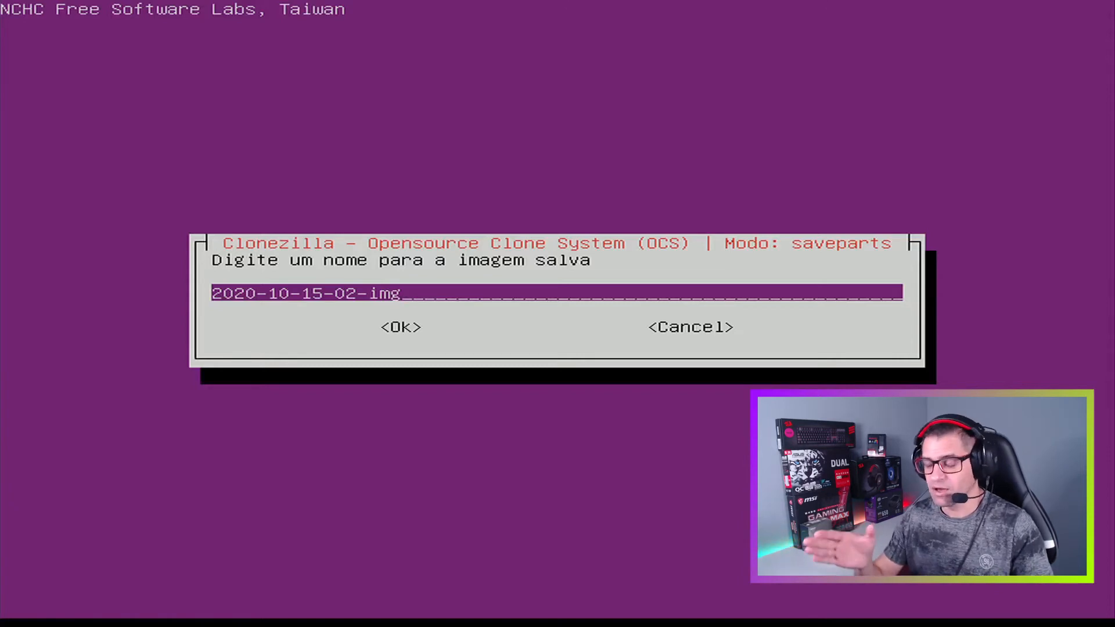
{"action": "key", "text": "Tab"}
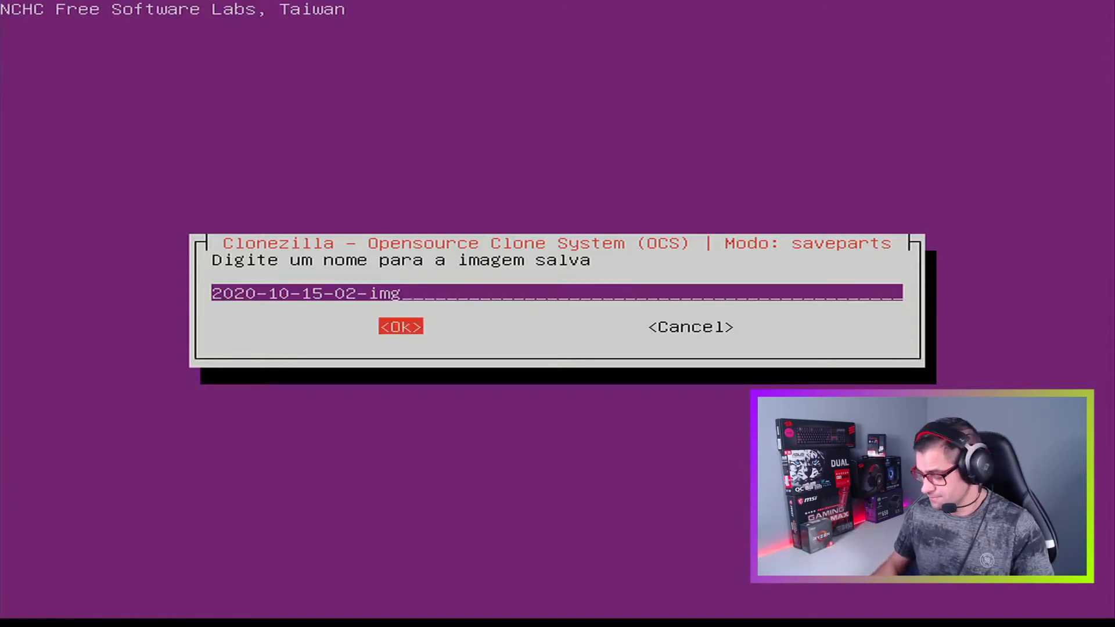
{"action": "key", "text": "Return"}
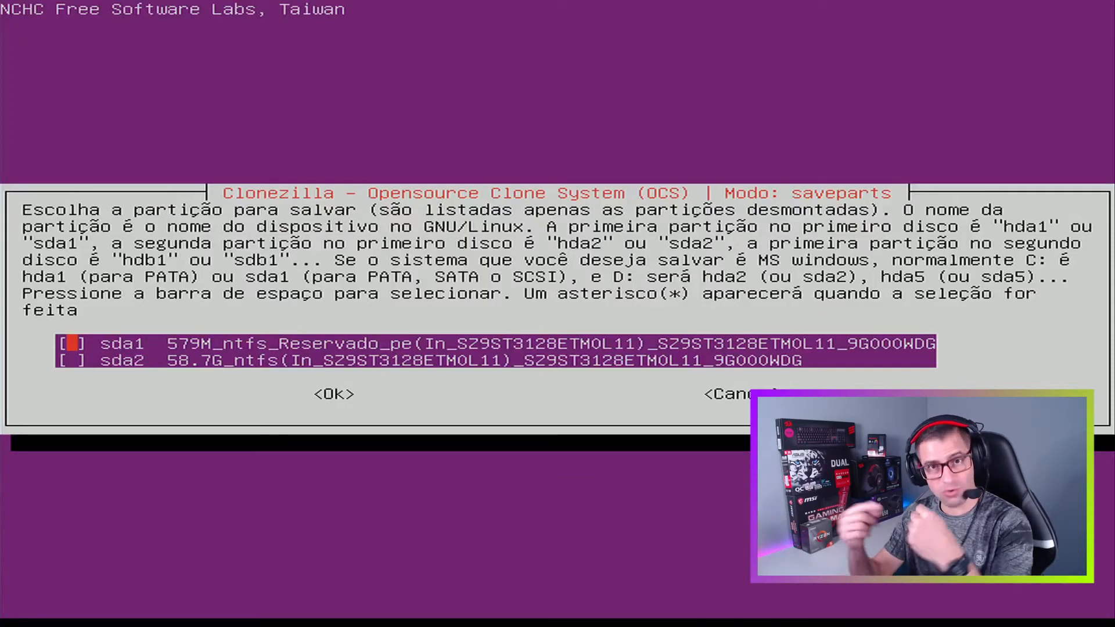
{"action": "key", "text": "Tab"}
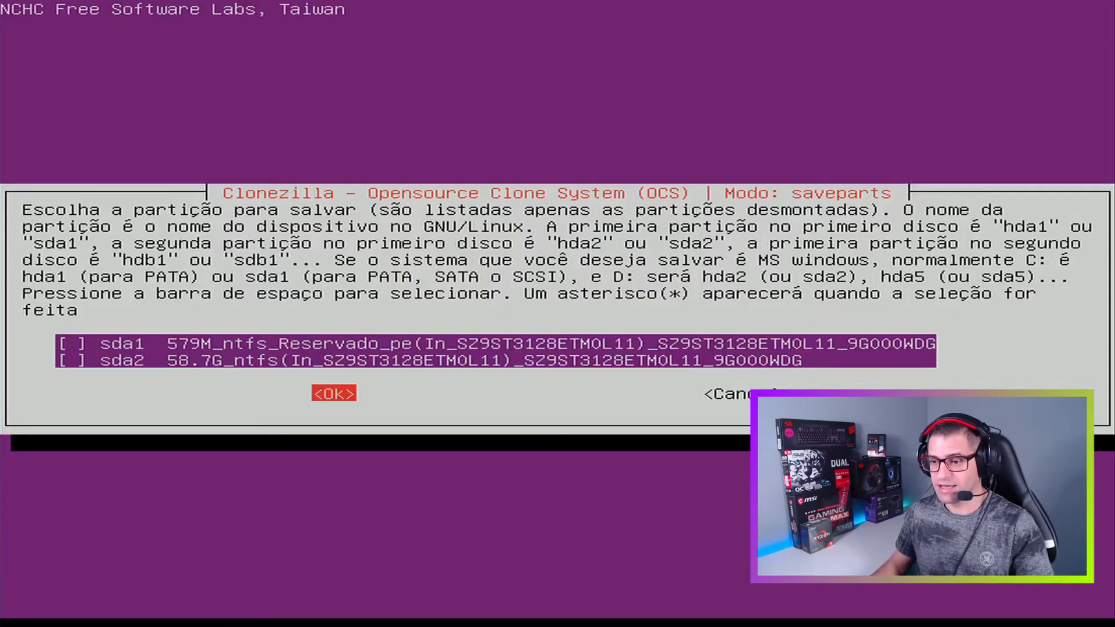
{"action": "key", "text": "shift+Tab"}
{"action": "key", "text": "Down"}
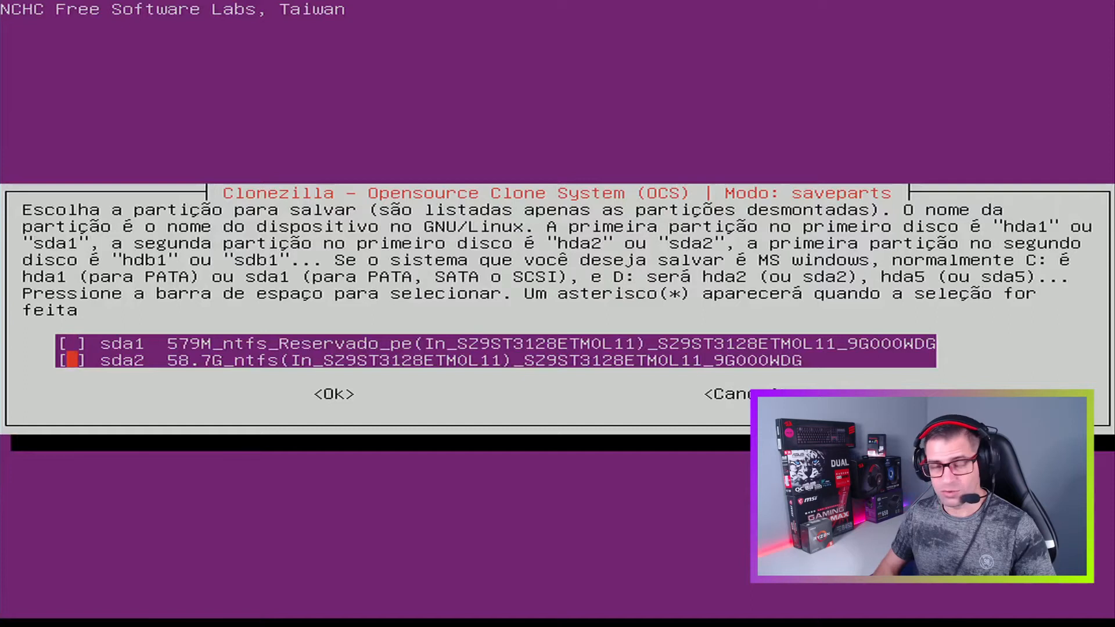
{"action": "key", "text": "space"}
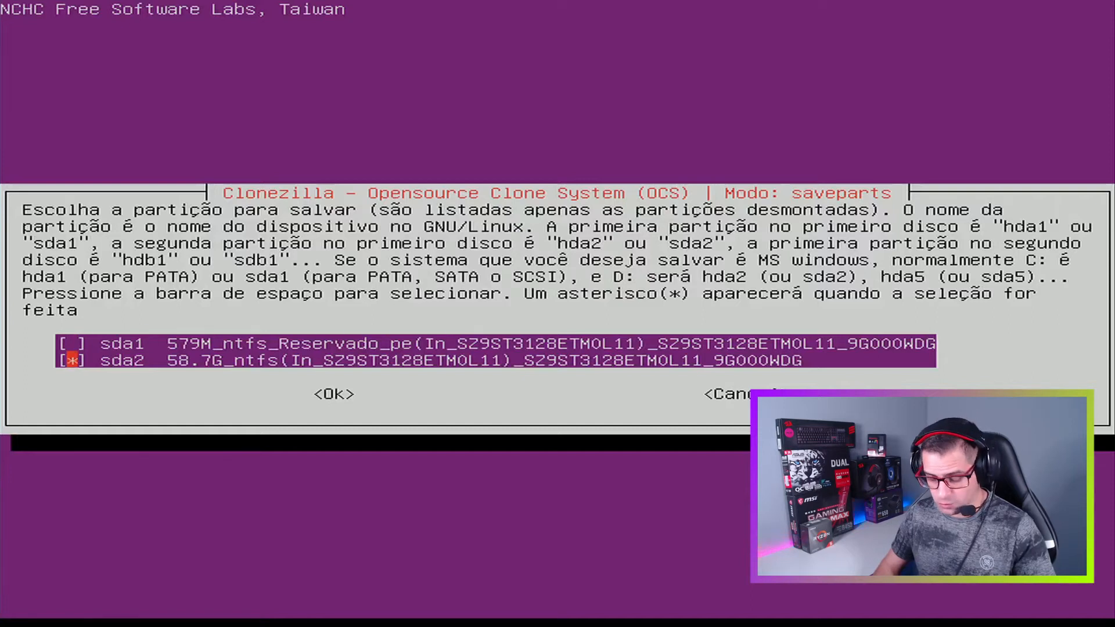
{"action": "key", "text": "Tab"}
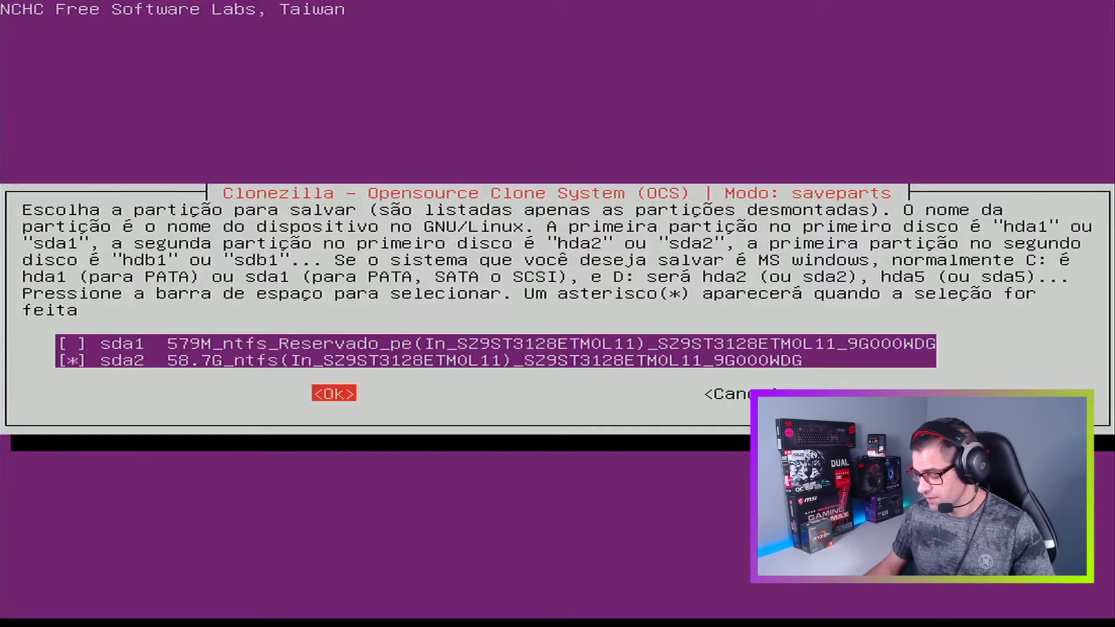
{"action": "key", "text": "Return"}
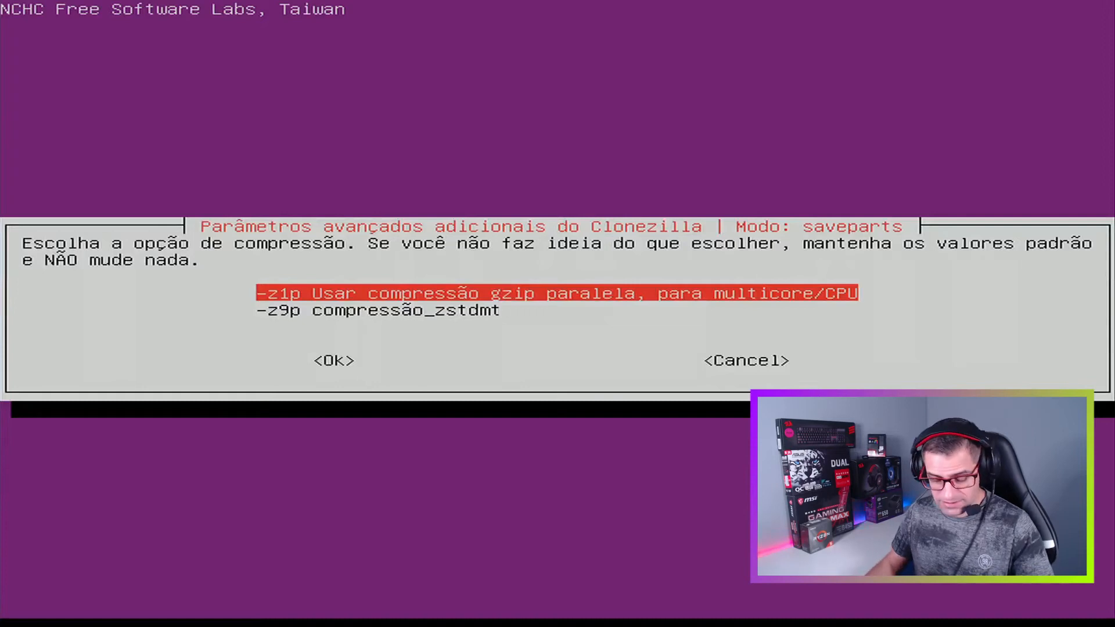
Accept parallel gzip compression (-z1p) and skip checking the source file system (-sfsck)
{"action": "key", "text": "Tab"}
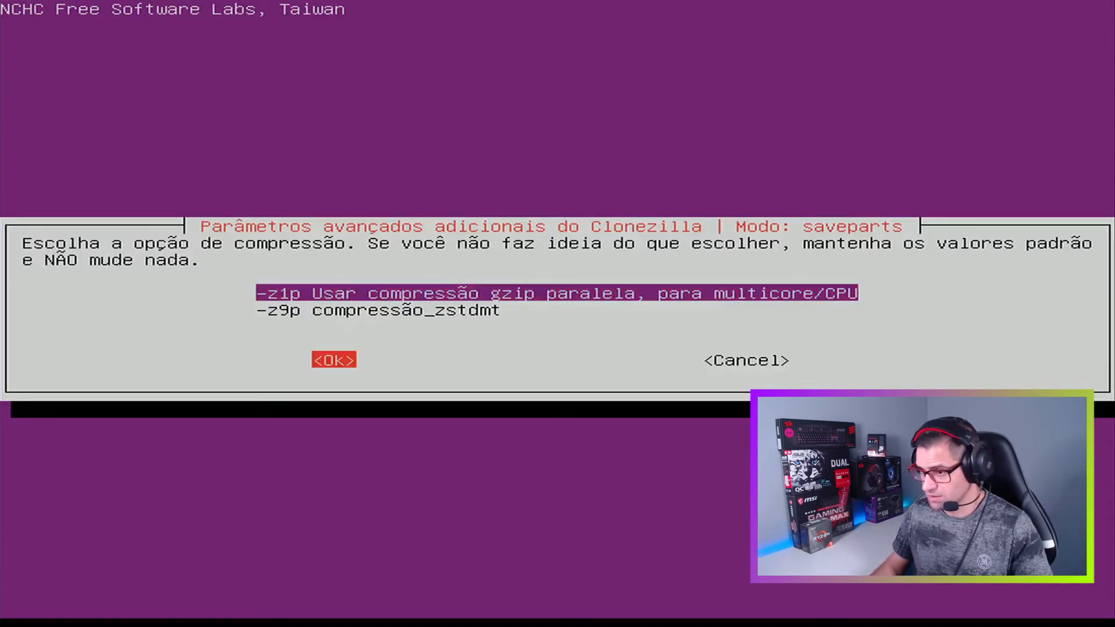
{"action": "key", "text": "Tab"}
{"action": "key", "text": "Tab"}
{"action": "key", "text": "Return"}
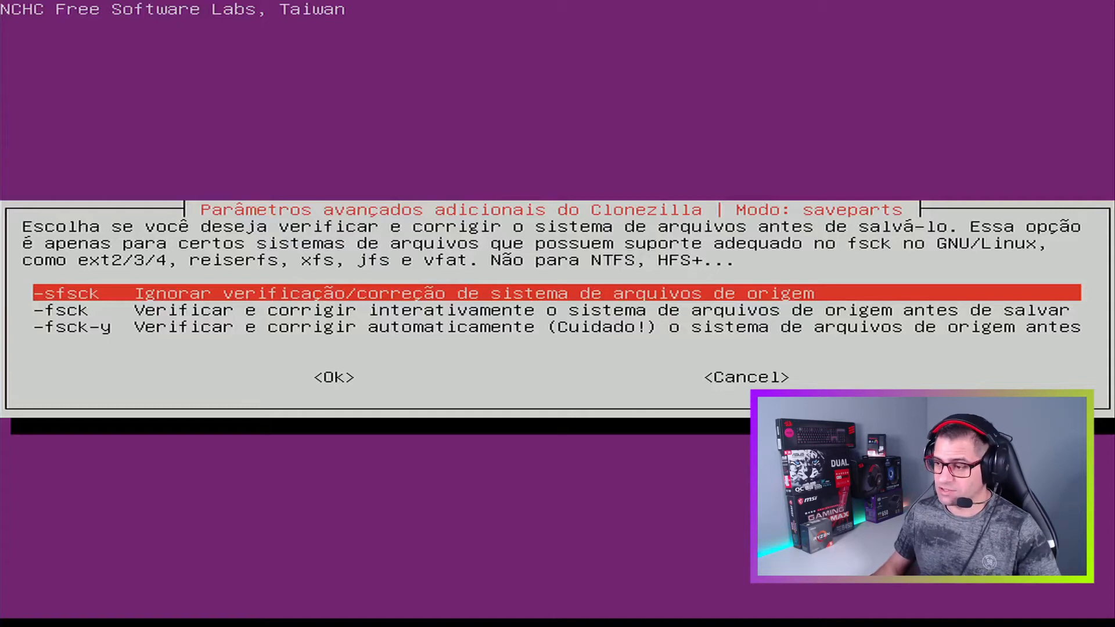
{"action": "key", "text": "Return"}
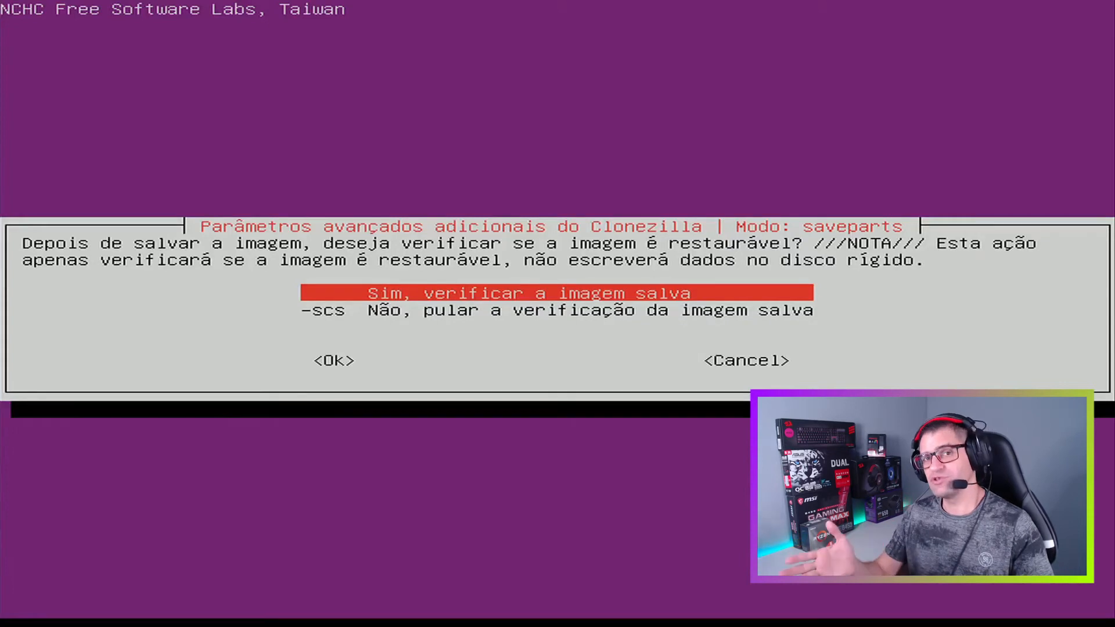
Choose to skip verification of the saved image (-scs) and leave the image unencrypted (-senc)
{"action": "key", "text": "Tab"}
{"action": "key", "text": "Tab"}
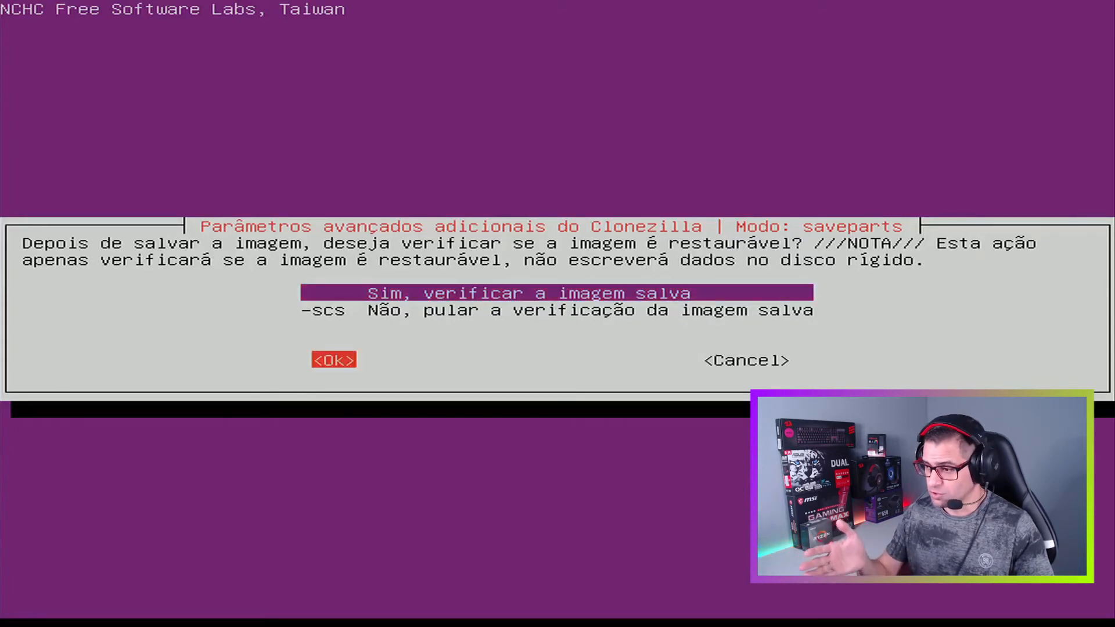
{"action": "key", "text": "Tab"}
{"action": "key", "text": "Down"}
{"action": "key", "text": "Tab"}
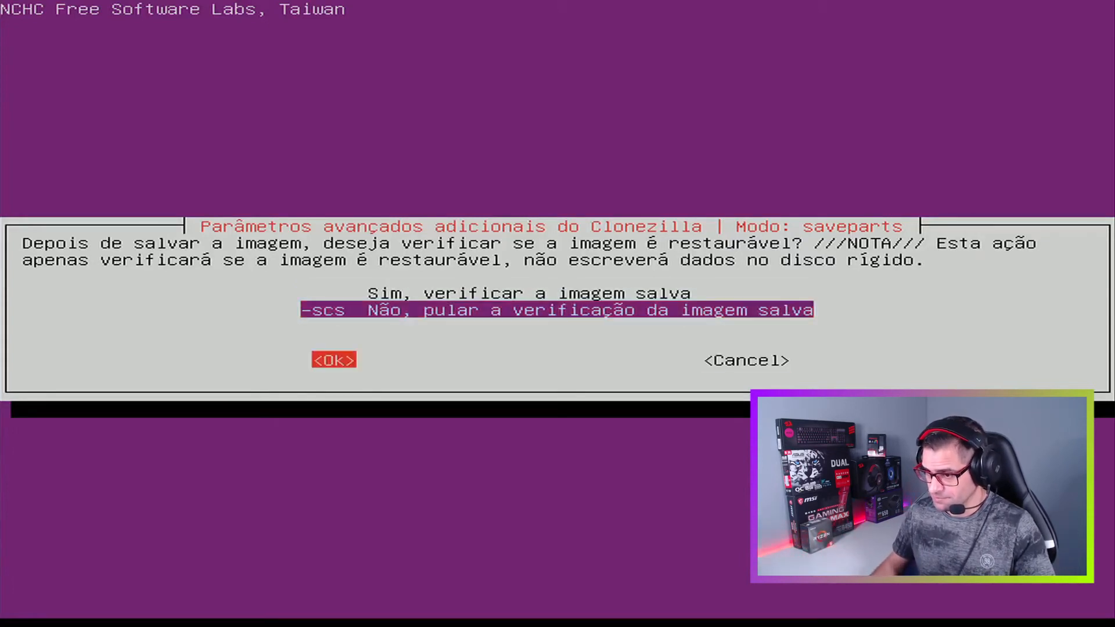
{"action": "key", "text": "Return"}
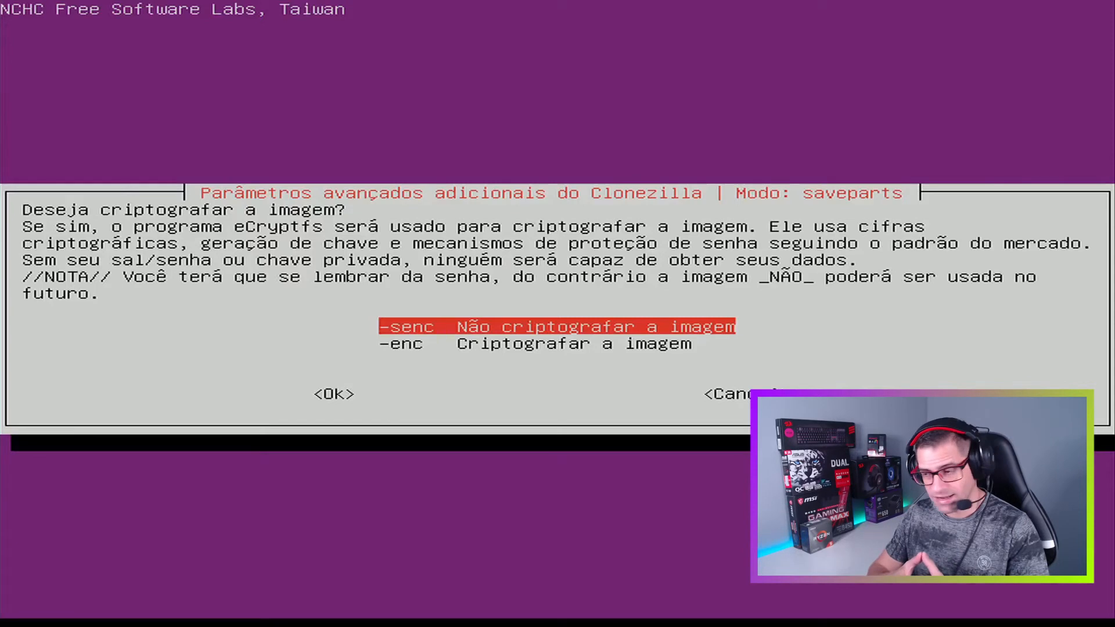
{"action": "key", "text": "Return"}
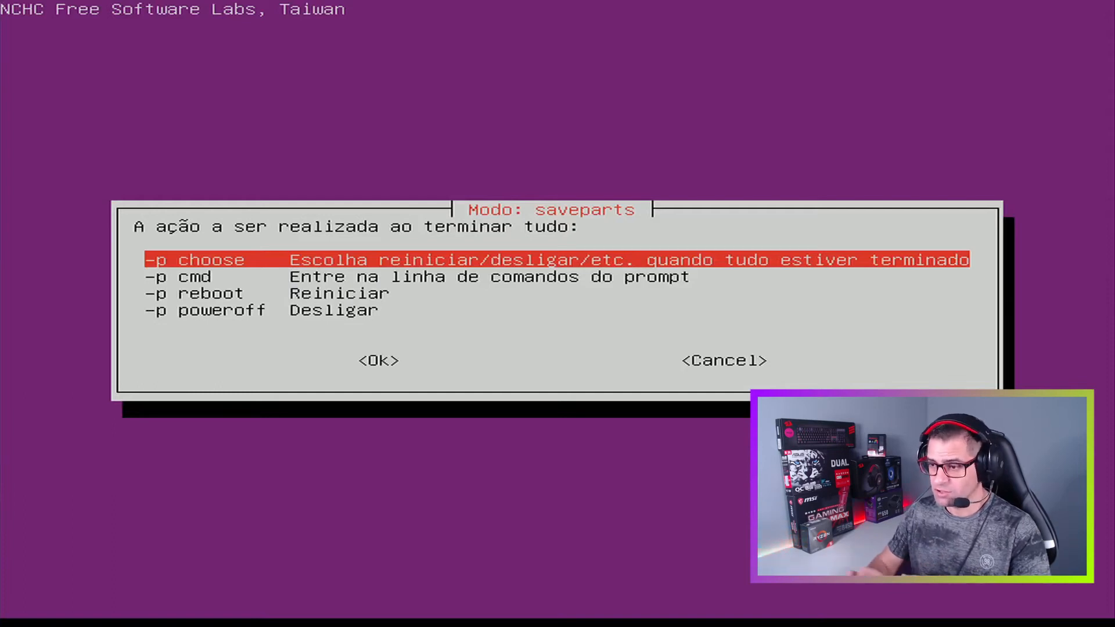
{"action": "key", "text": "Return"}
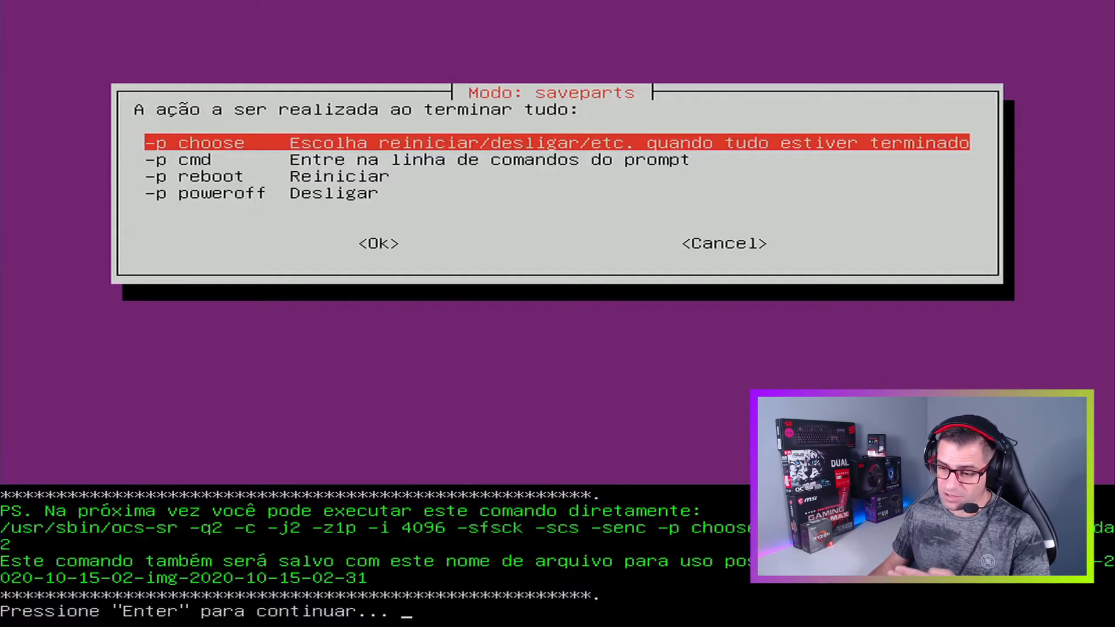
{"action": "key", "text": "Return"}
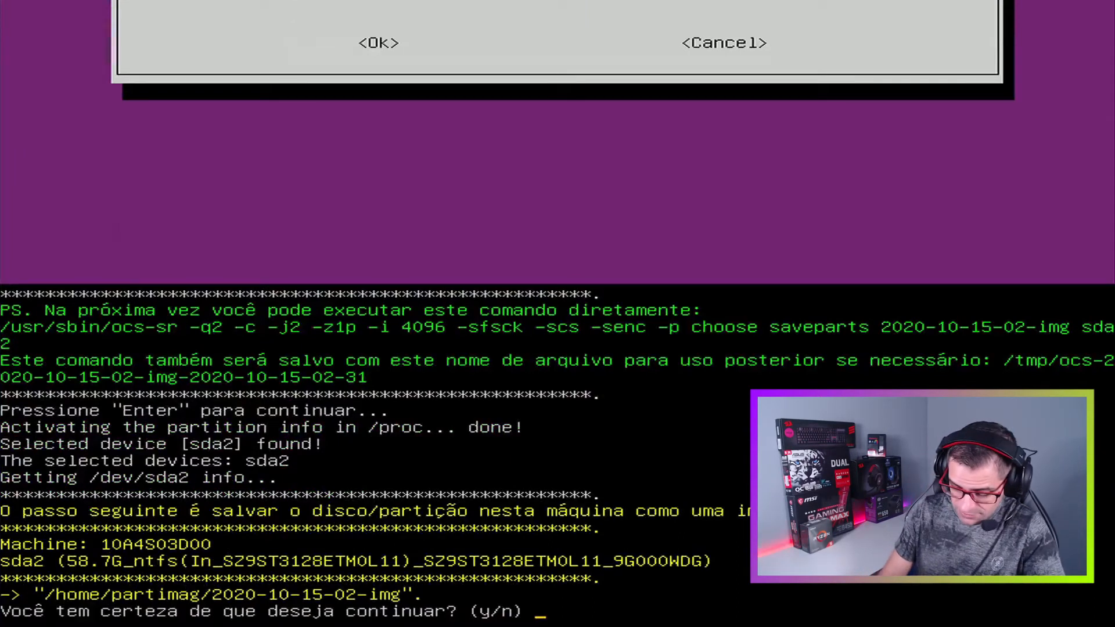
{"action": "type", "text": "y"}
{"action": "key", "text": "Return"}
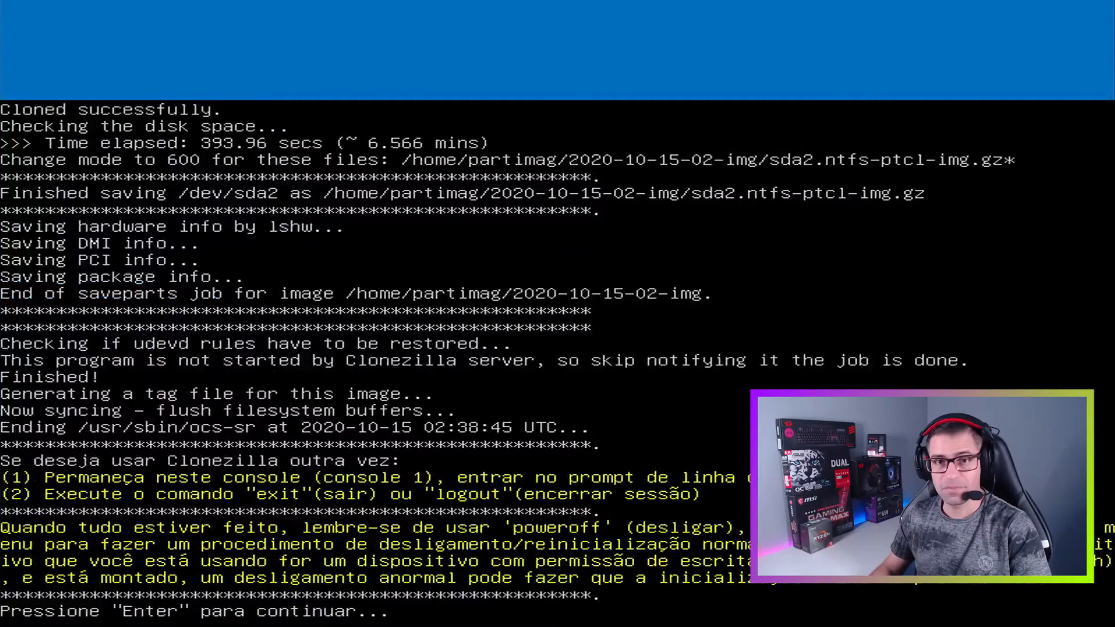
Reboot the computer from the finished Clonezilla session and sign in to Windows with the account PIN
{"action": "key", "text": "Return"}
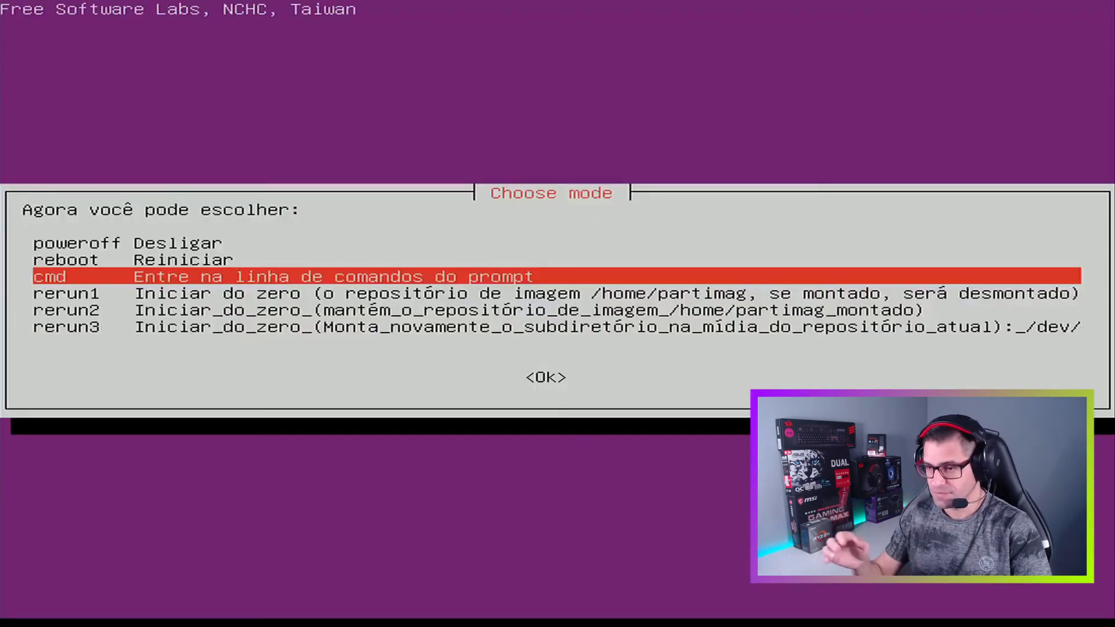
{"action": "key", "text": "Up"}
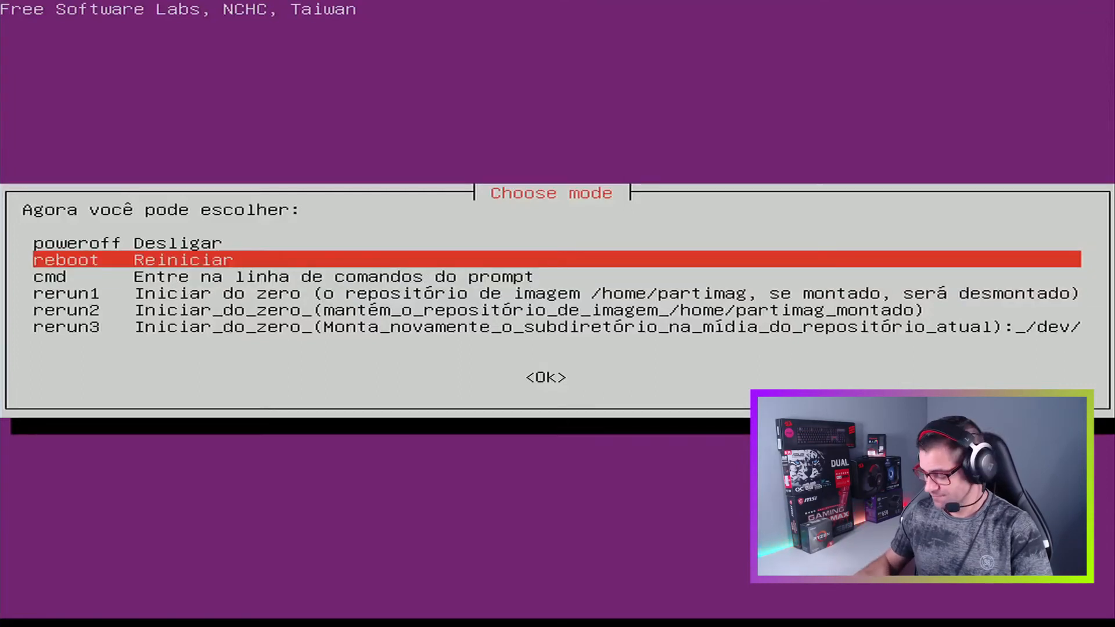
{"action": "key", "text": "Return"}
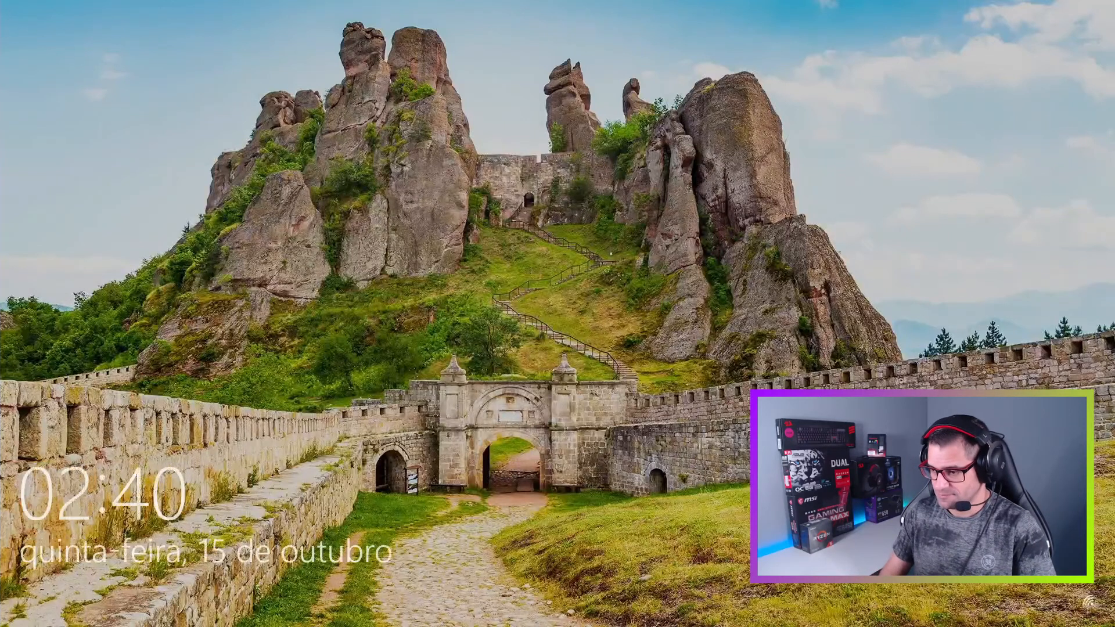
{"action": "key", "text": "space"}
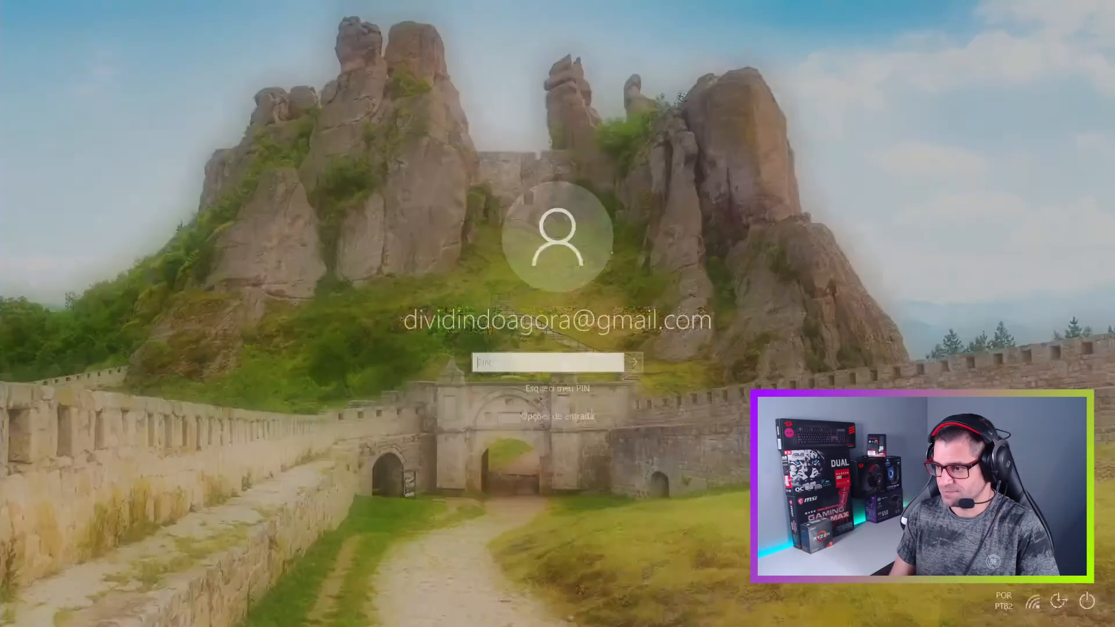
{"action": "type", "text": "1•••"}
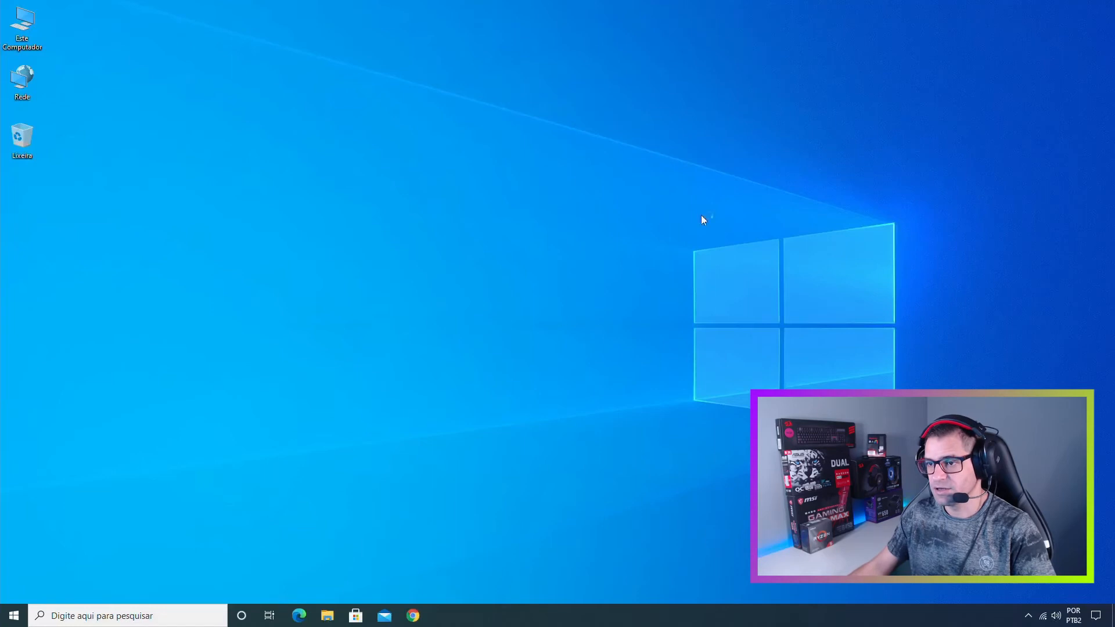
{"action": "double_click", "coordinate": [18, 28]}
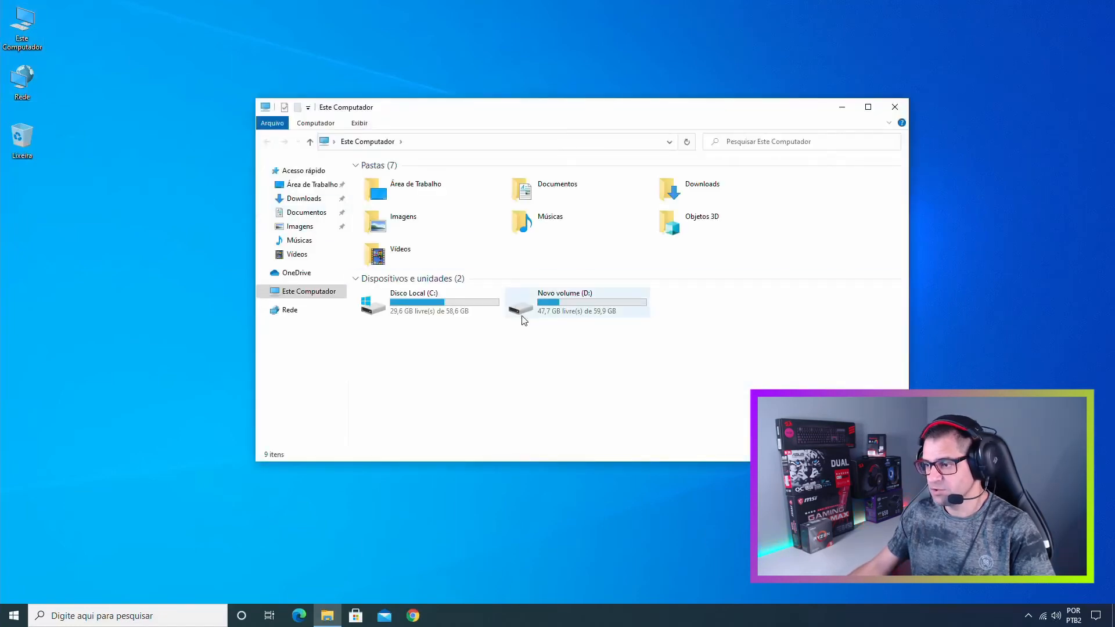
{"action": "double_click", "coordinate": [524, 314]}
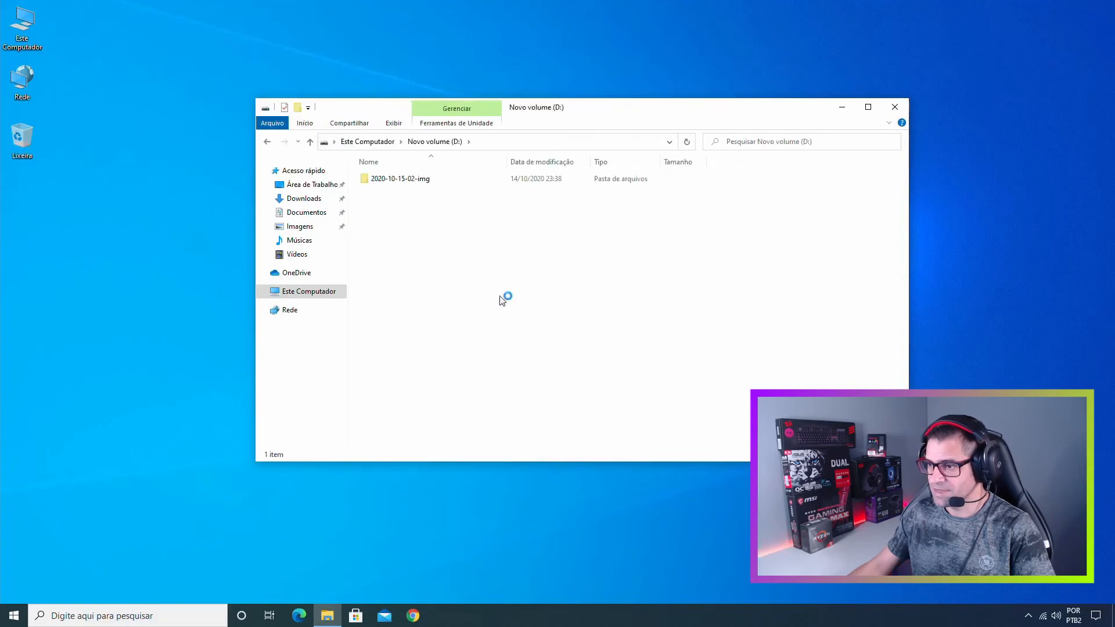
{"action": "left_click", "coordinate": [367, 182]}
{"action": "double_click", "coordinate": [366, 182]}
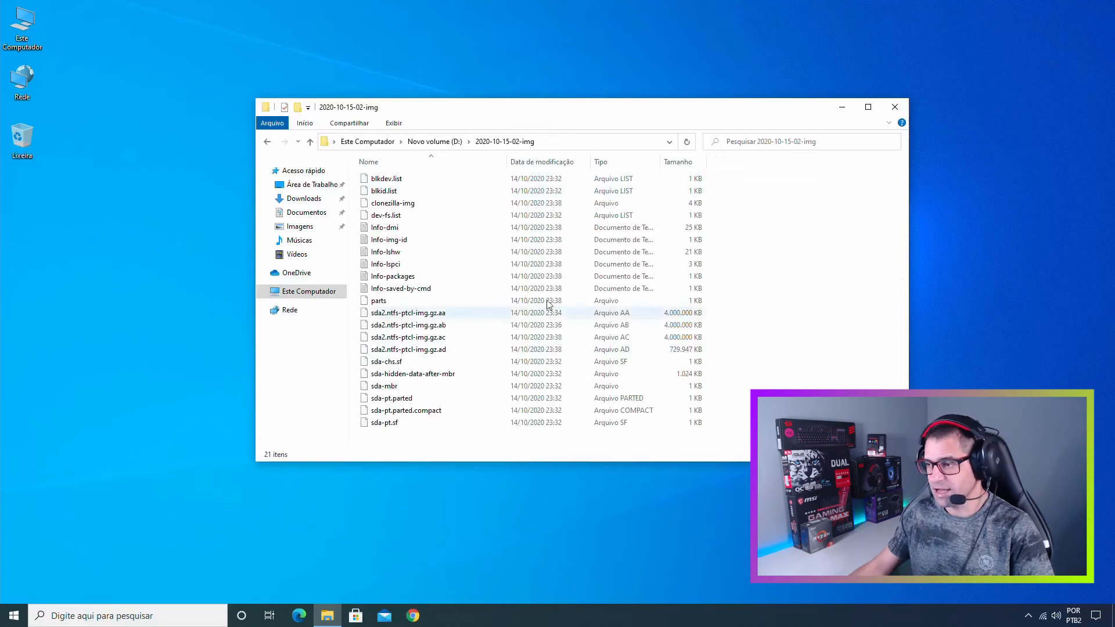
{"action": "left_click", "coordinate": [268, 143]}
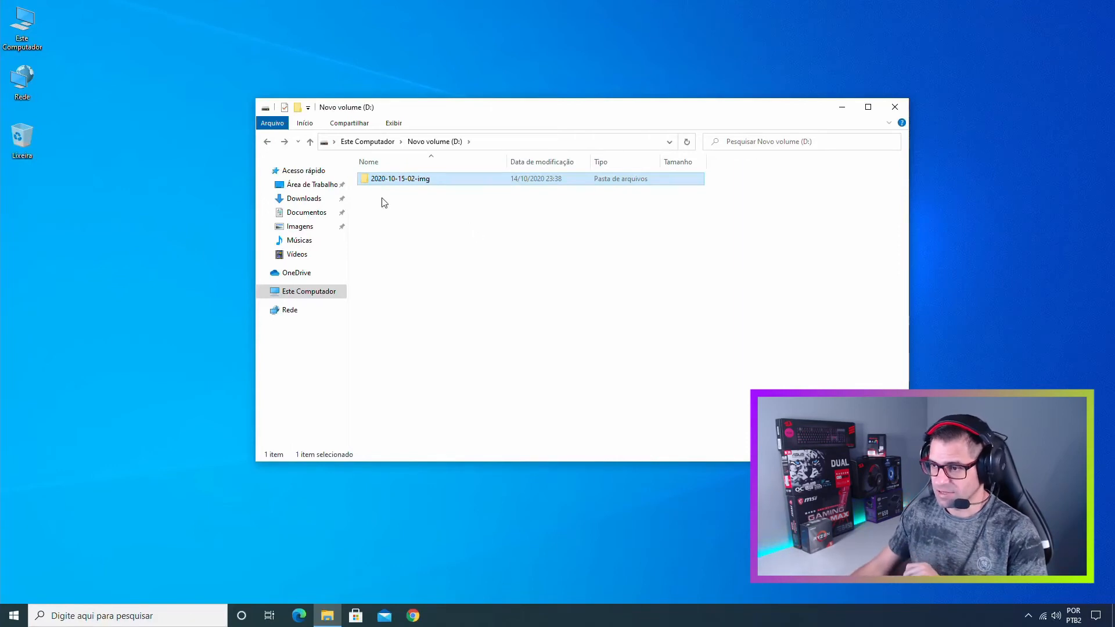
{"action": "right_click", "coordinate": [365, 181]}
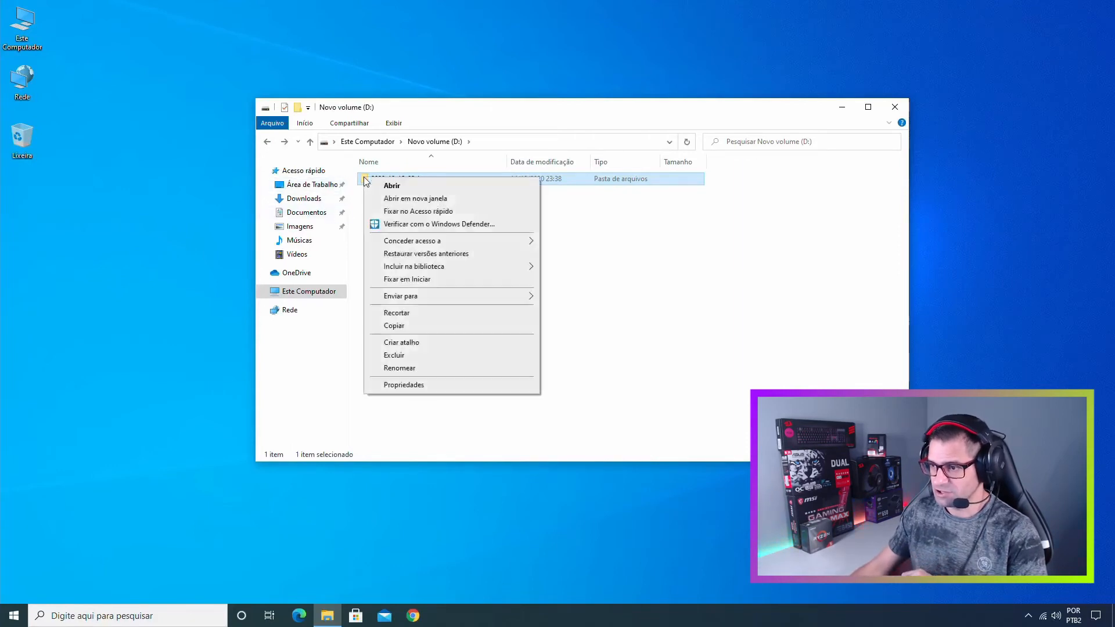
{"action": "left_click", "coordinate": [423, 385]}
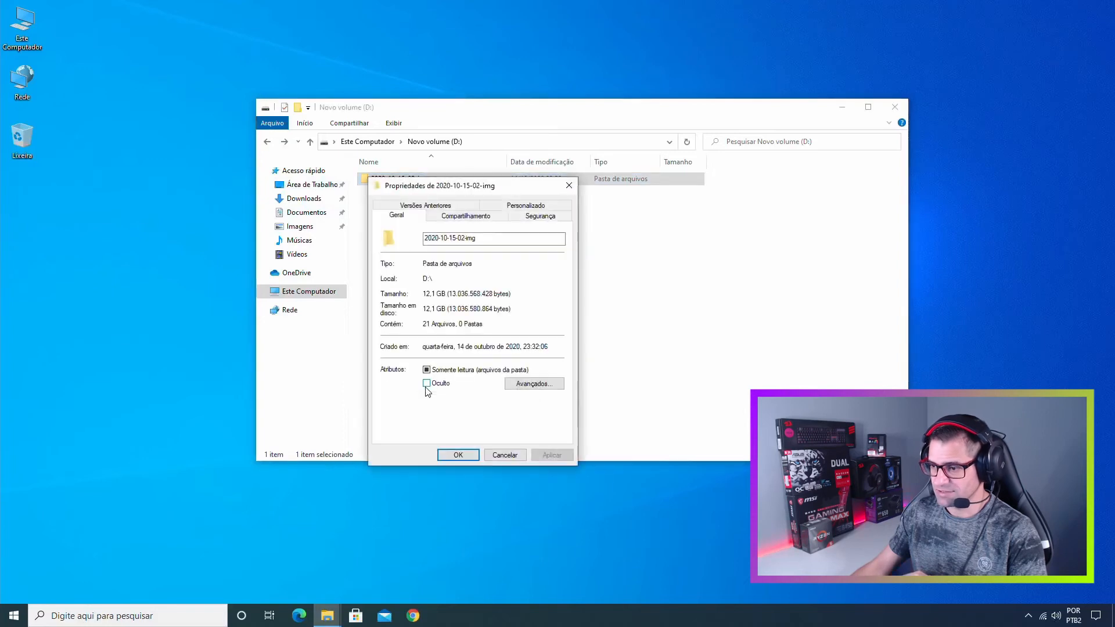
{"action": "left_click", "coordinate": [568, 186]}
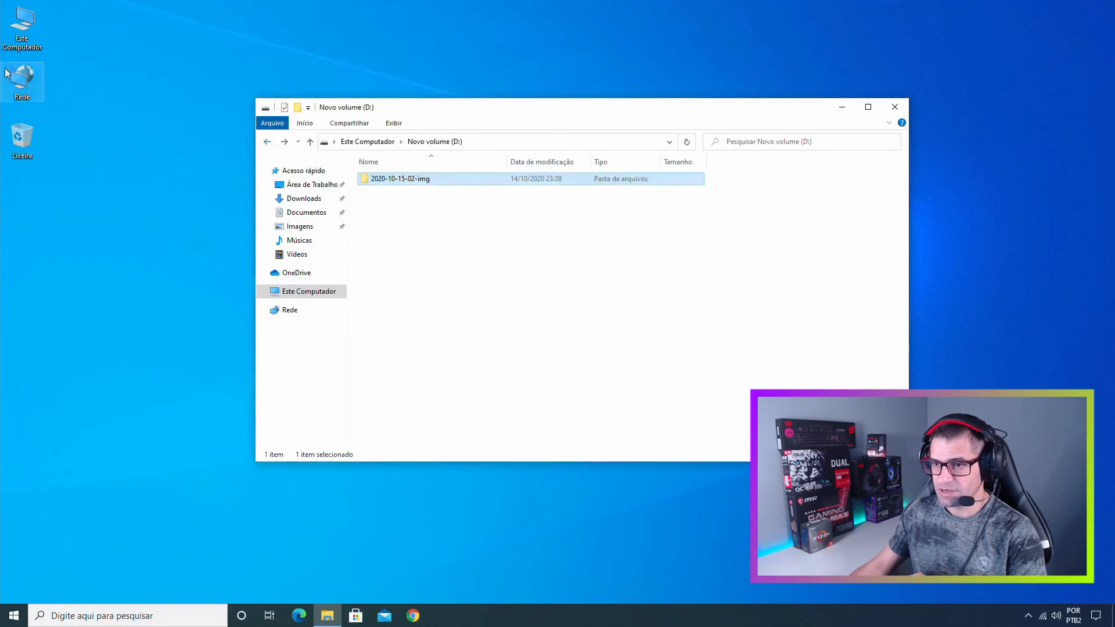
Review the space used on drives C: and D: in Este Computador and reopen the image folder on D:
{"action": "left_click", "coordinate": [23, 30]}
{"action": "double_click", "coordinate": [23, 30]}
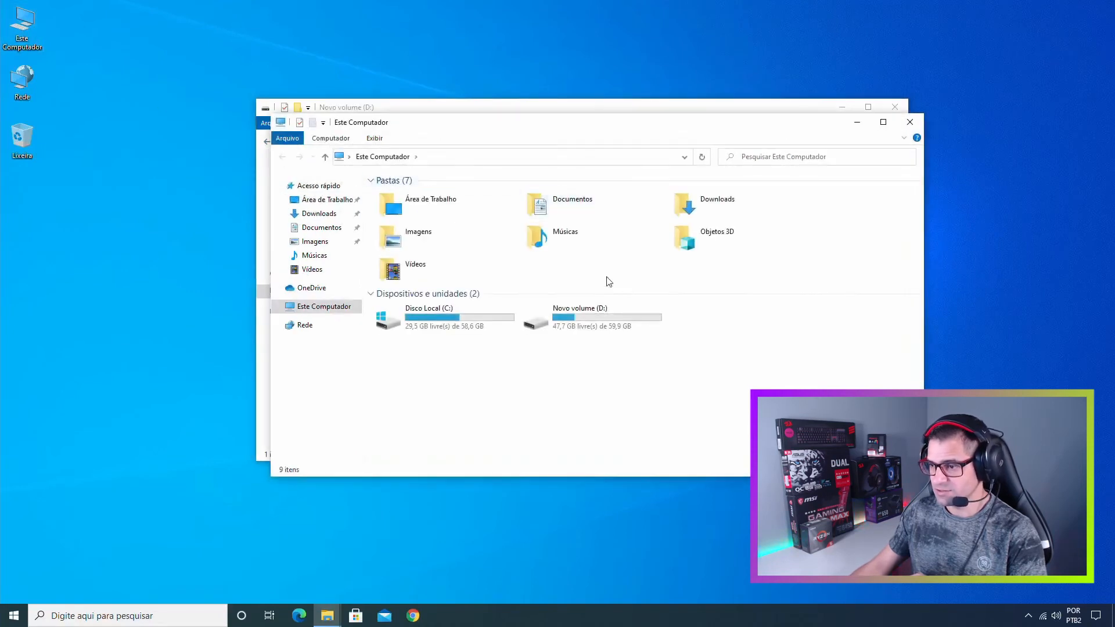
{"action": "mouse_move", "coordinate": [389, 326]}
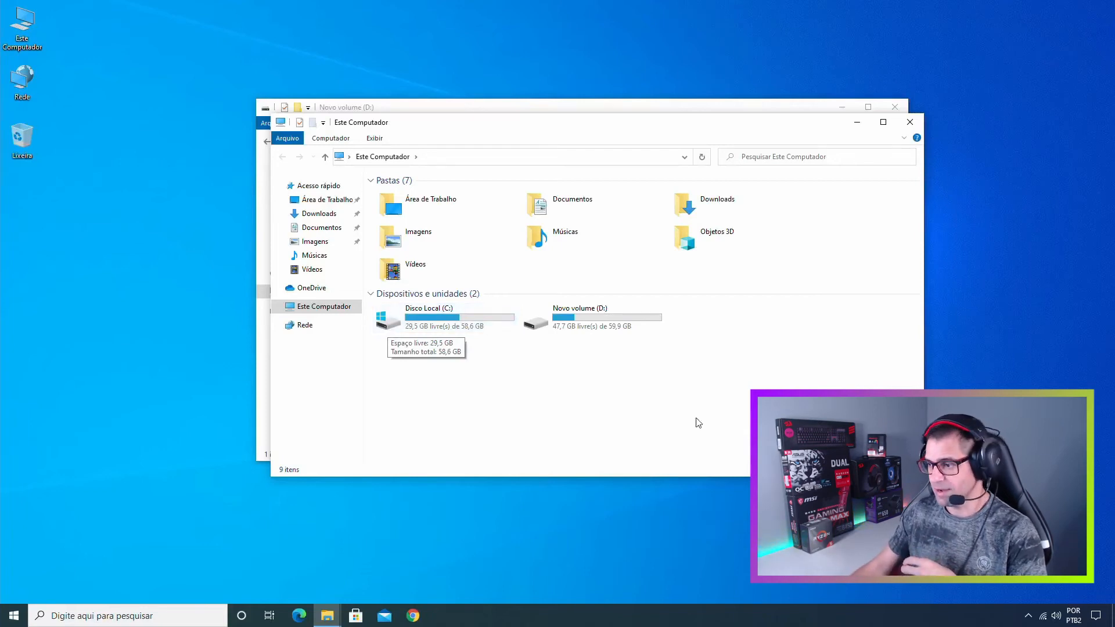
{"action": "double_click", "coordinate": [537, 323]}
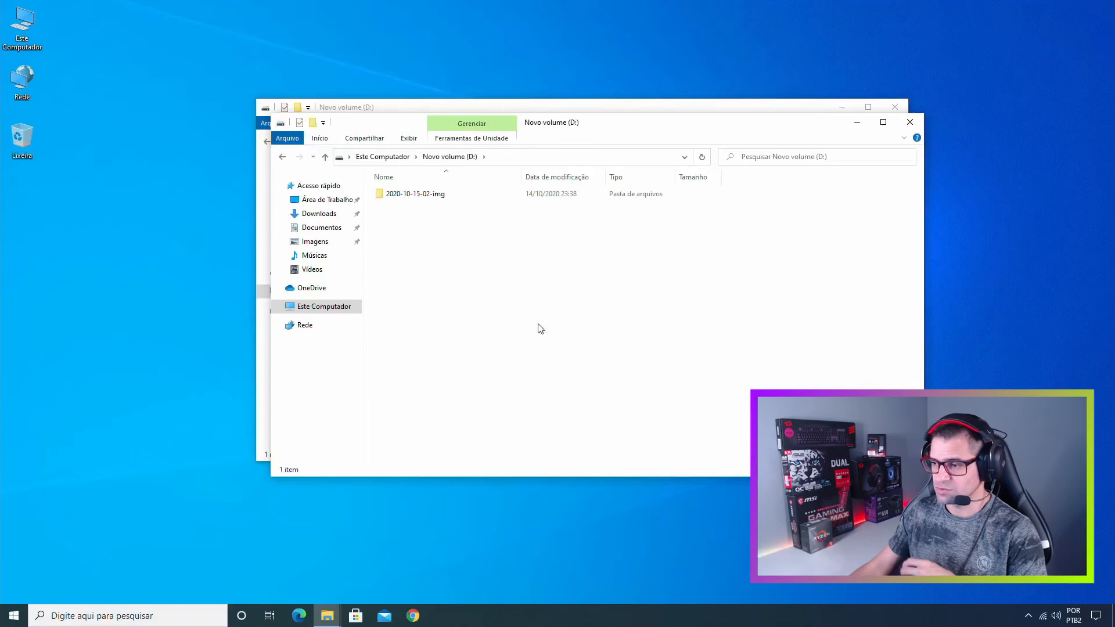
{"action": "double_click", "coordinate": [386, 195]}
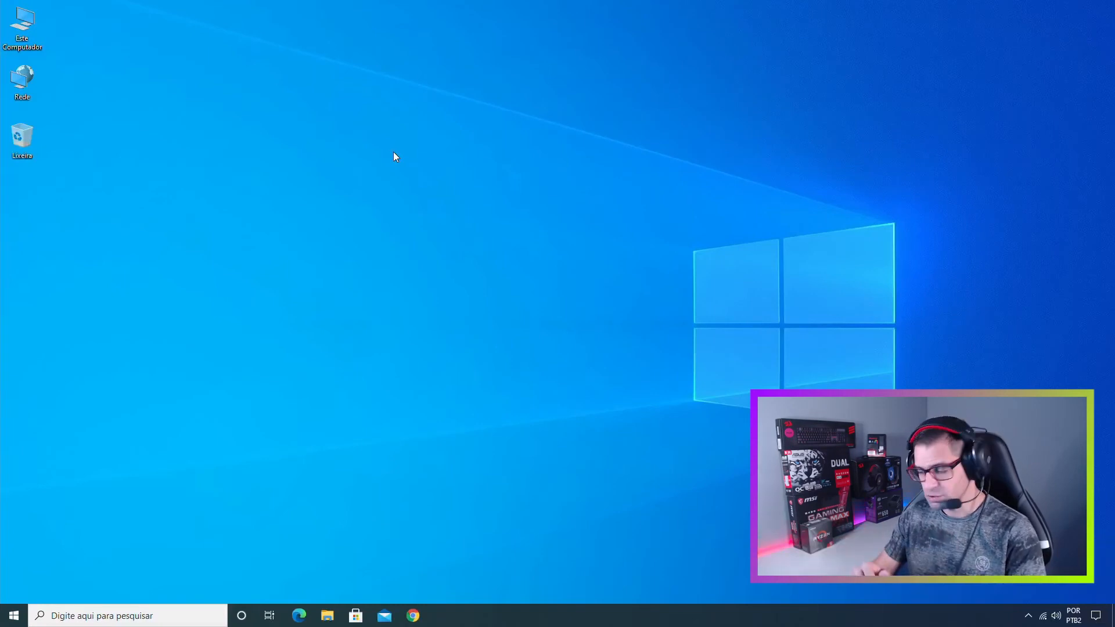
{"action": "double_click", "coordinate": [22, 22]}
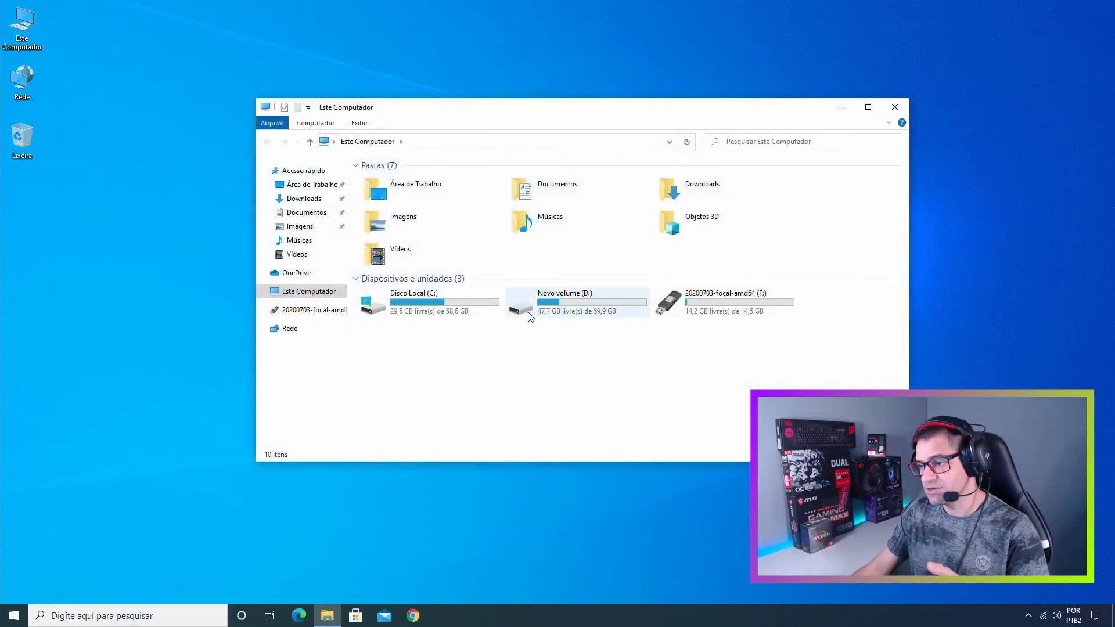
{"action": "left_click", "coordinate": [894, 107]}
Create a folder on the desktop named "Pasta no sistema antes da restauração"
{"action": "right_click", "coordinate": [233, 174]}
{"action": "mouse_move", "coordinate": [321, 292]}
{"action": "left_click", "coordinate": [401, 286]}
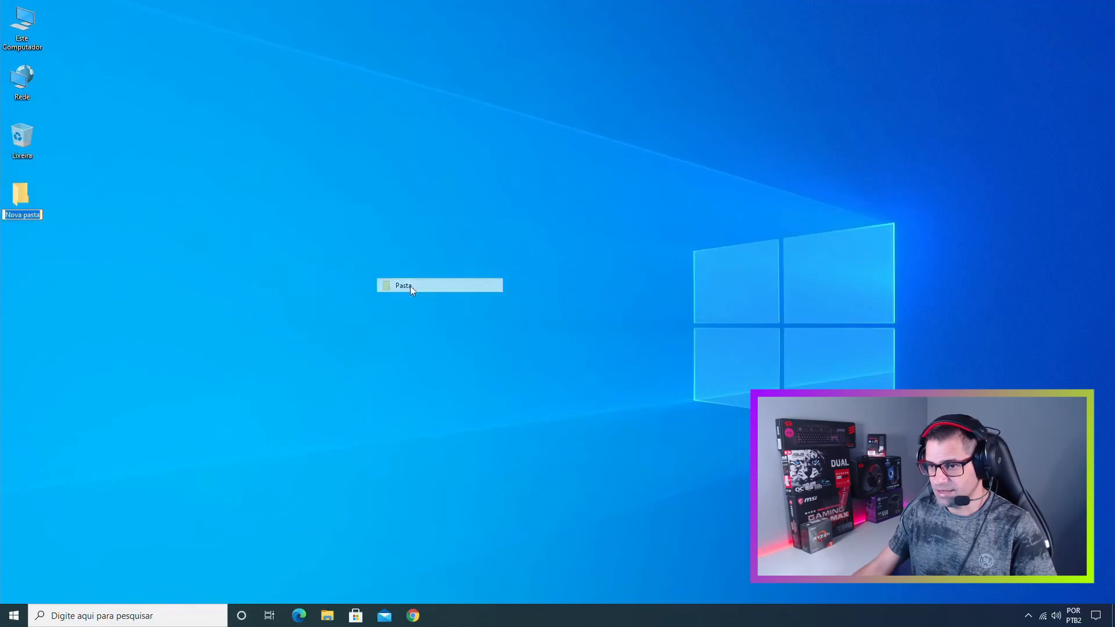
{"action": "type", "text": "A"}
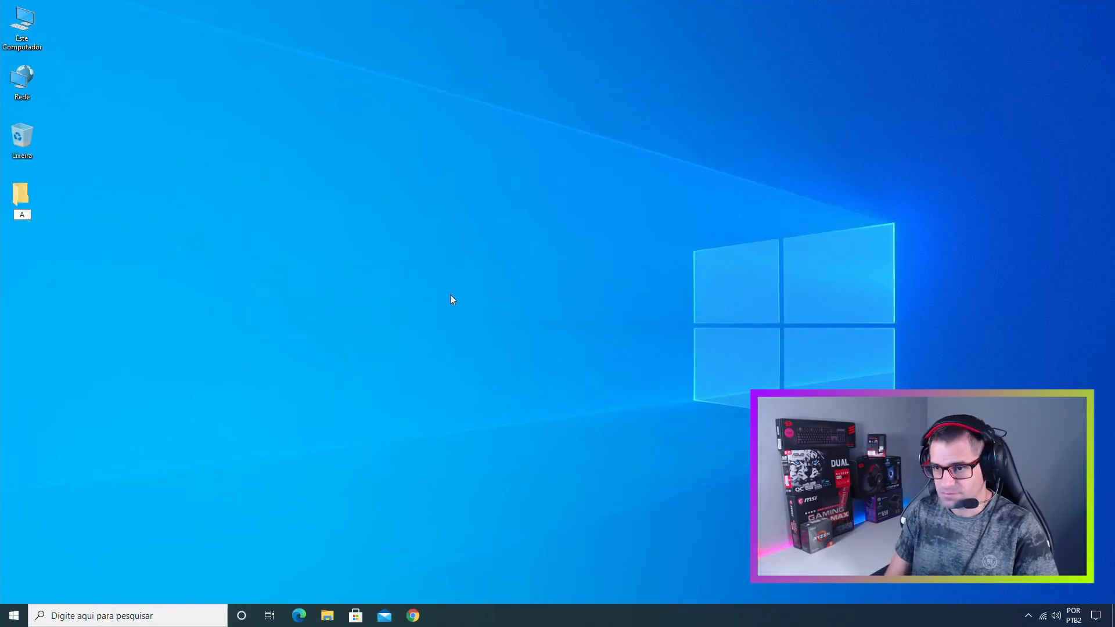
{"action": "type", "text": "asta"}
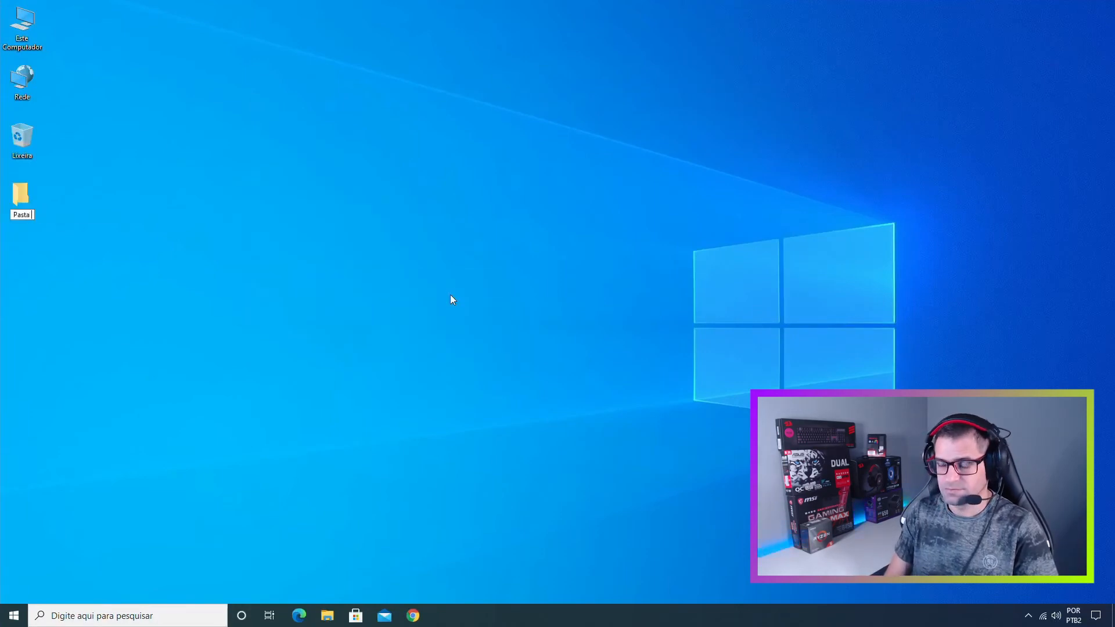
{"action": "type", "text": " no sit"}
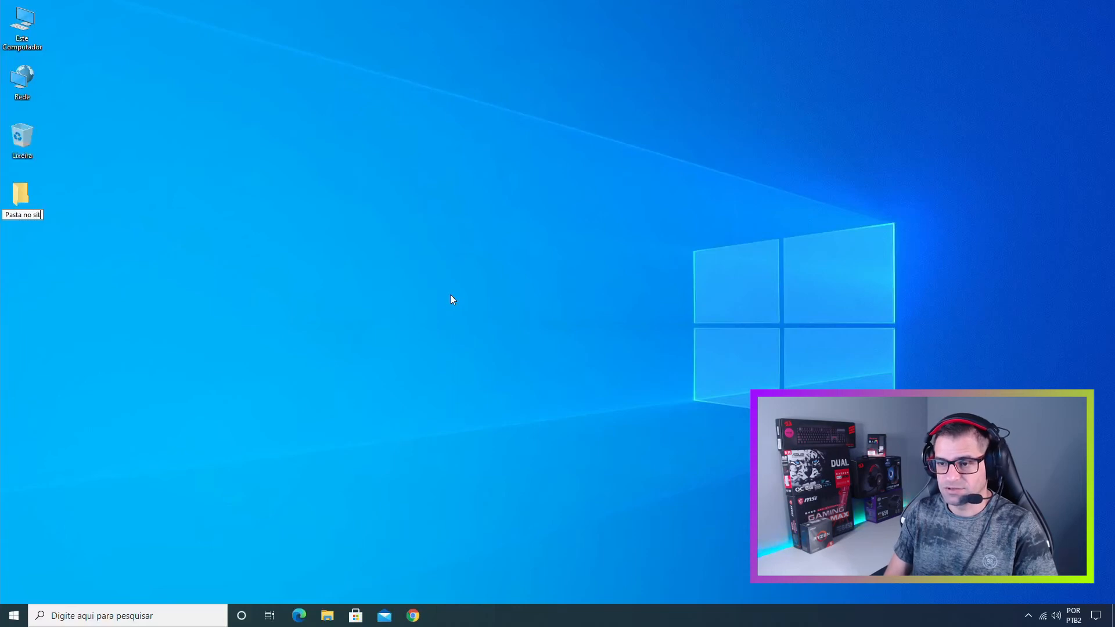
{"action": "type", "text": "tema ants"}
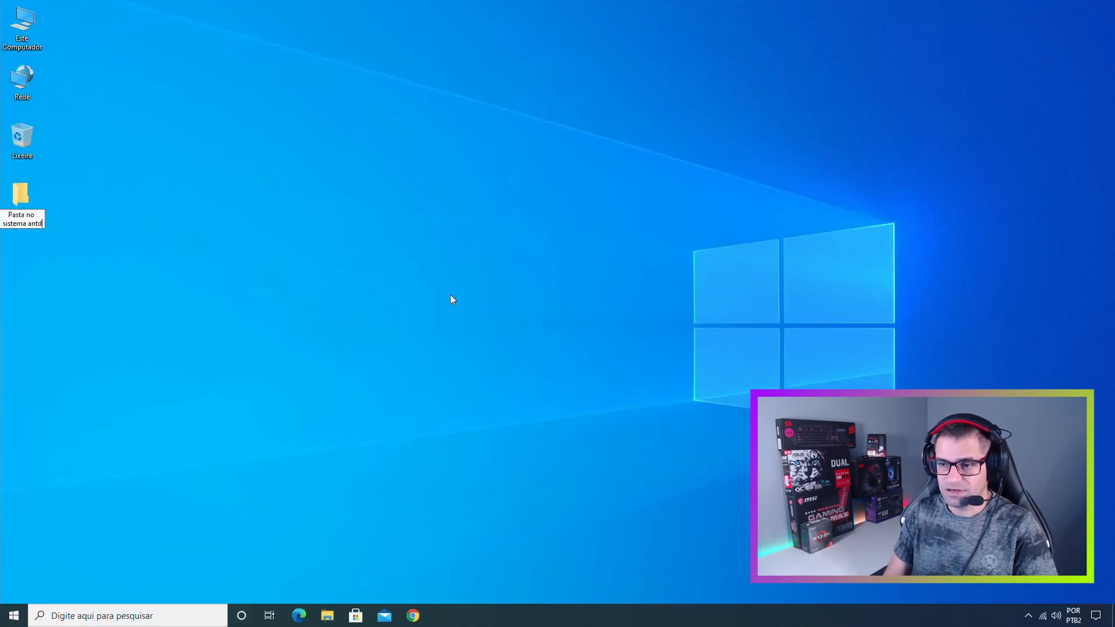
{"action": "key", "text": "BackSpace"}
{"action": "type", "text": "e"}
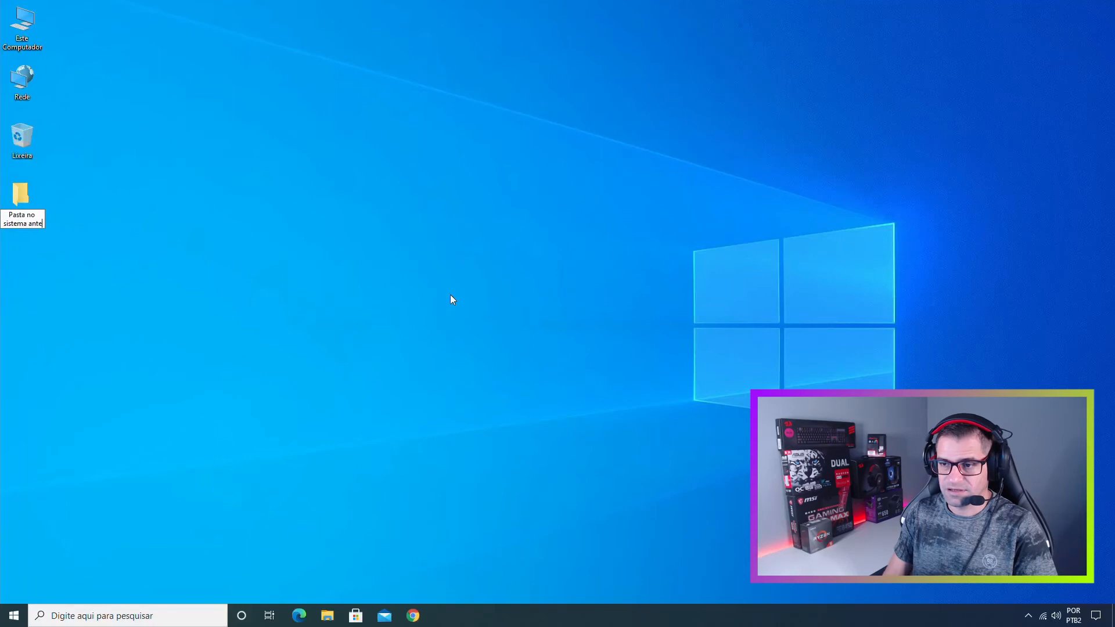
{"action": "type", "text": "s da resta"}
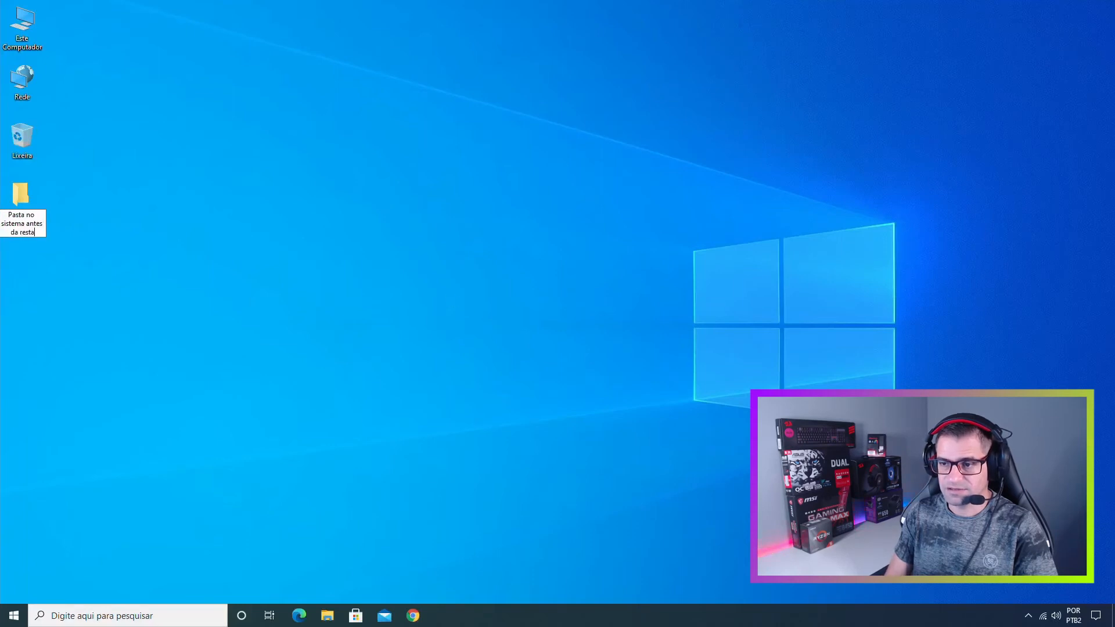
{"action": "type", "text": "uração"}
{"action": "key", "text": "Return"}
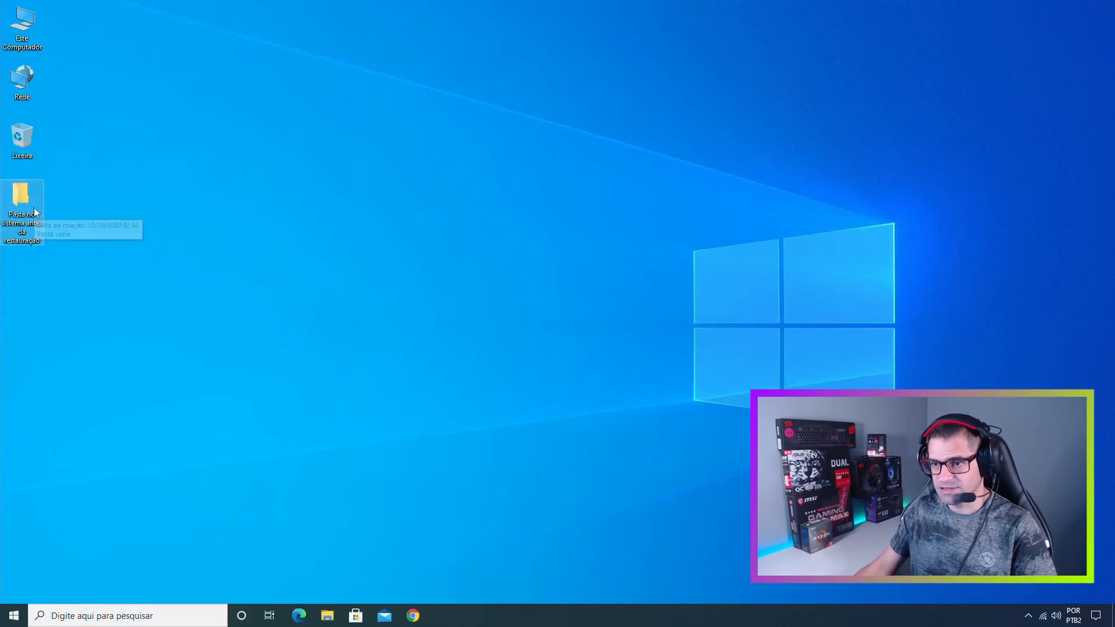
Restart Windows to boot into Clonezilla live
{"action": "left_click", "coordinate": [16, 613]}
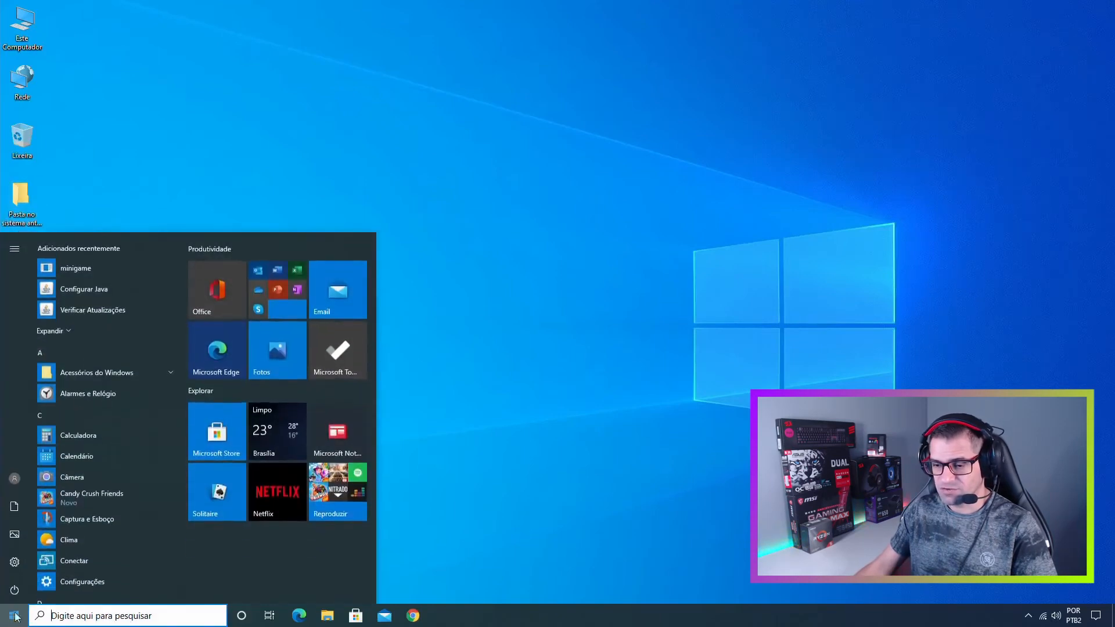
{"action": "left_click", "coordinate": [17, 590]}
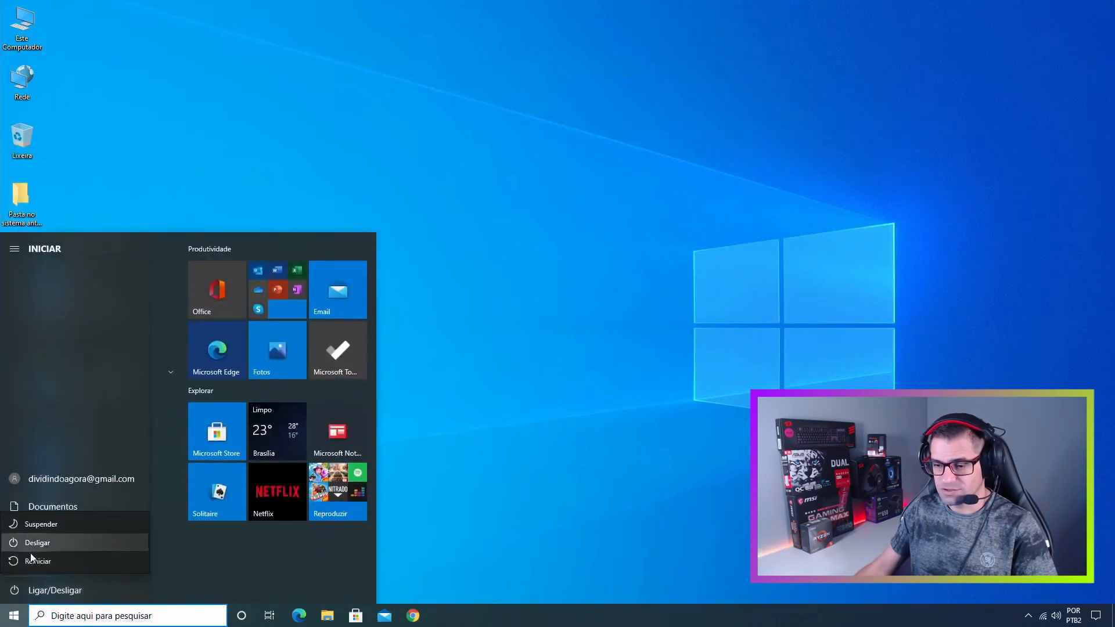
{"action": "left_click", "coordinate": [30, 569]}
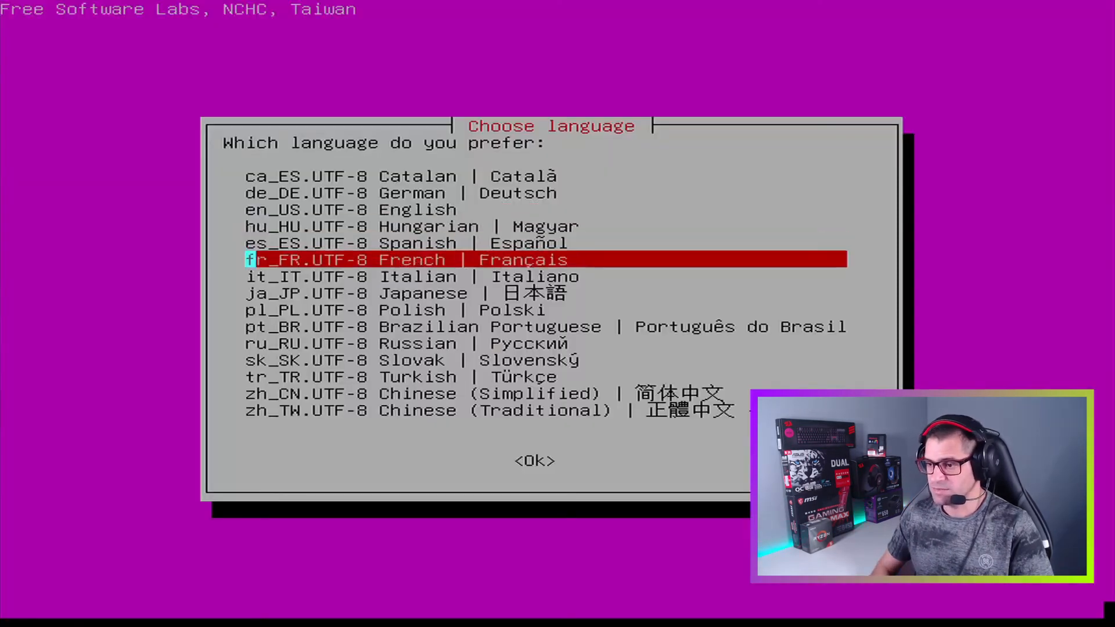
Choose Brazilian Portuguese (pt_BR.UTF-8) as the language and keep the default US keyboard layout
{"action": "key", "text": "Down"}
{"action": "key", "text": "Down"}
{"action": "key", "text": "Down"}
{"action": "key", "text": "Down"}
{"action": "key", "text": "Return"}
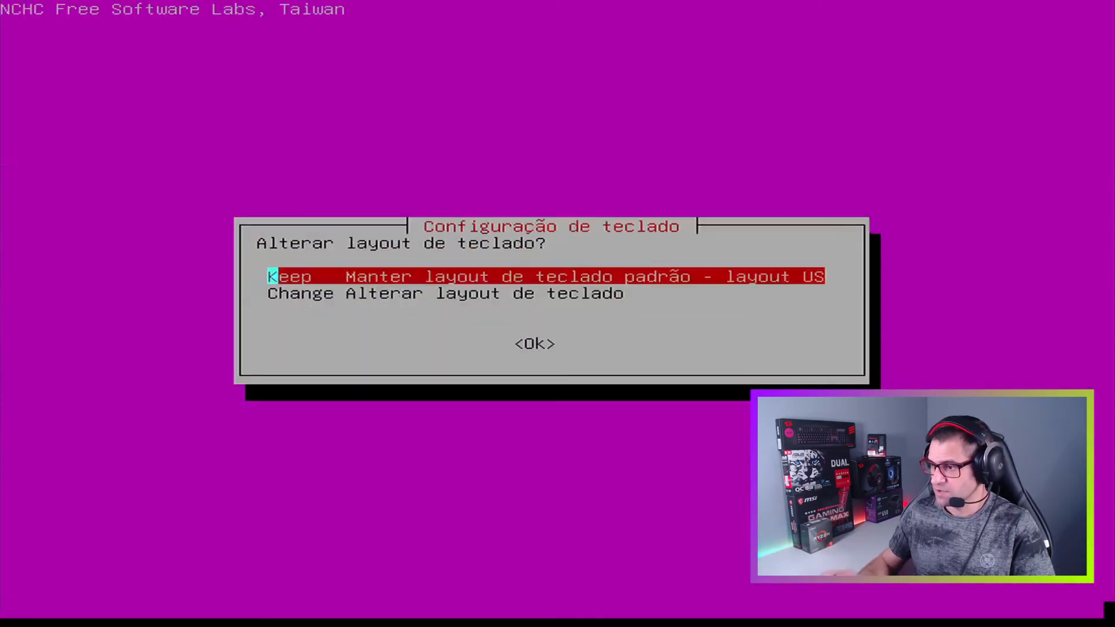
{"action": "key", "text": "Down"}
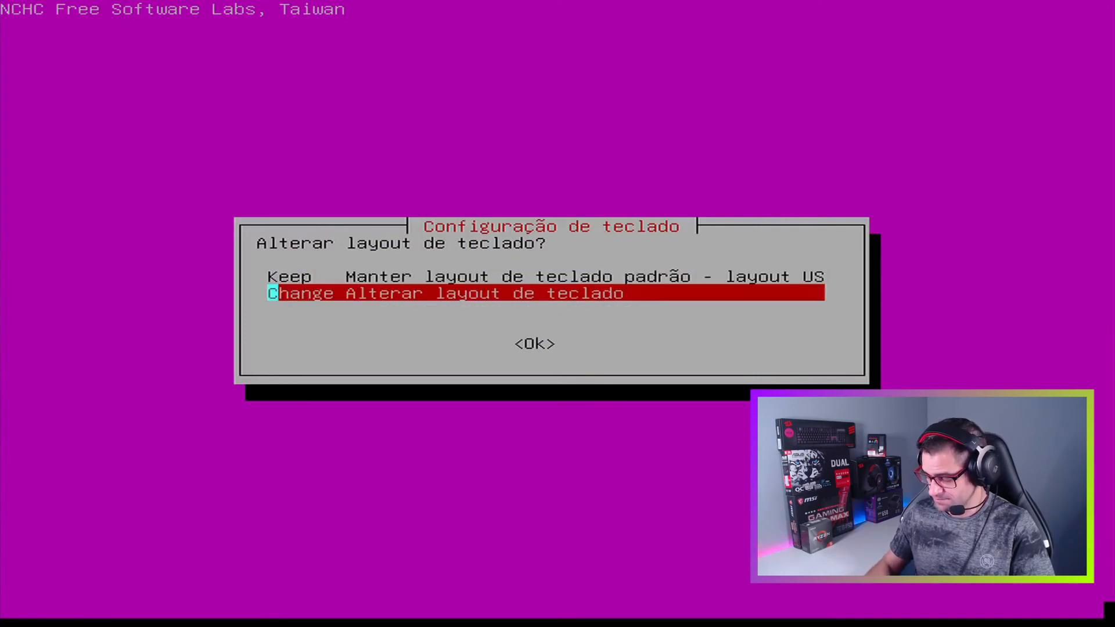
{"action": "key", "text": "Up"}
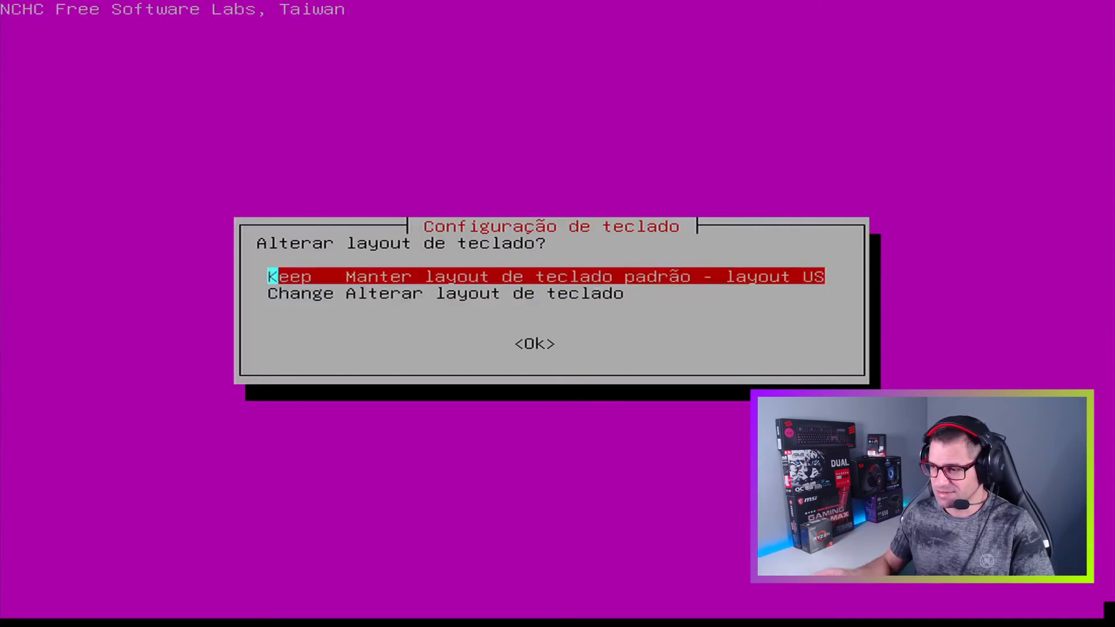
{"action": "key", "text": "Return"}
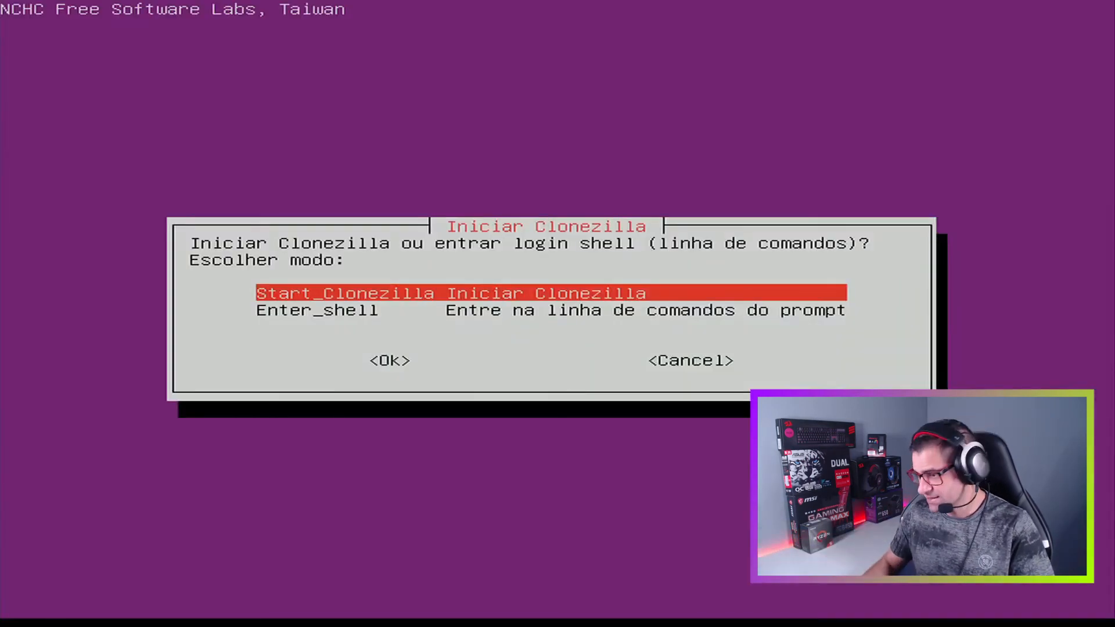
Start Clonezilla in device-image mode with a local device (local_dev) as the image repository and end the disk scan
{"action": "key", "text": "Return"}
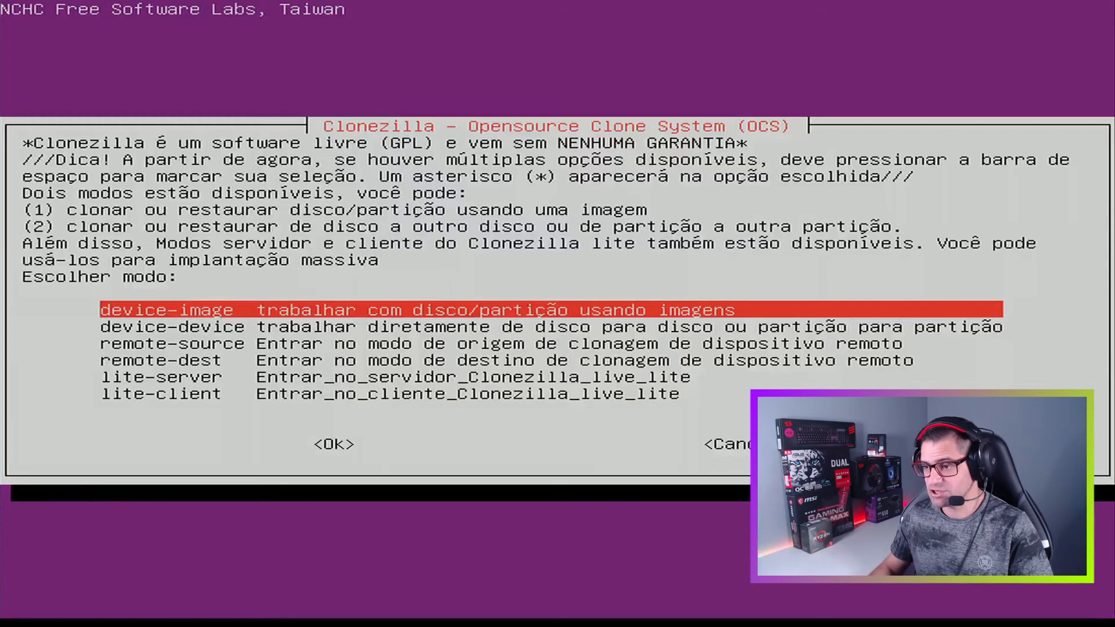
{"action": "key", "text": "Return"}
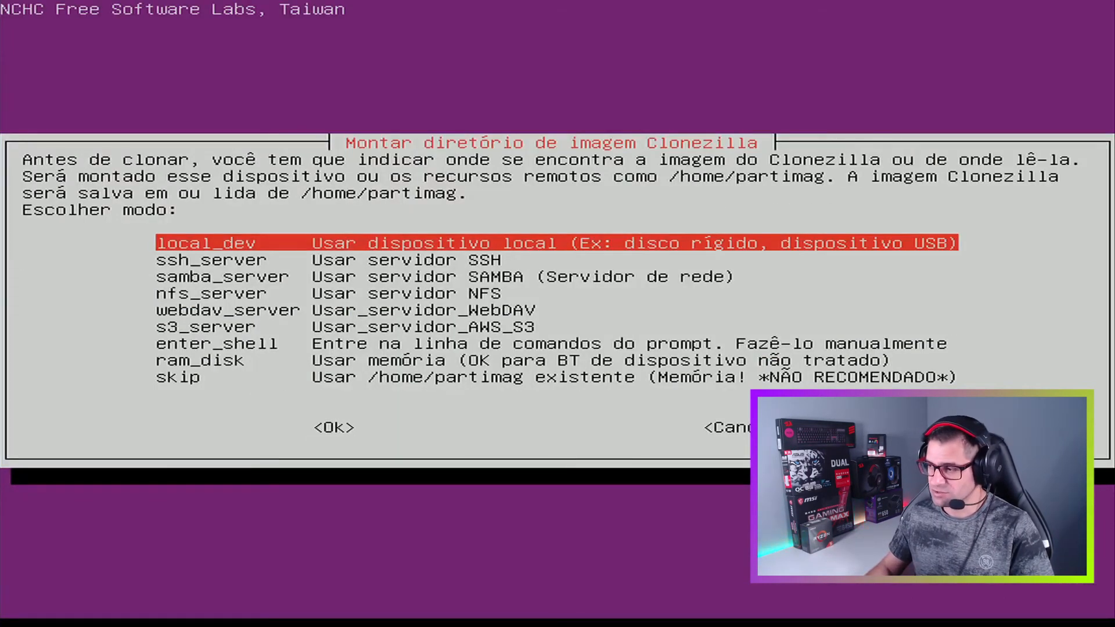
{"action": "key", "text": "Return"}
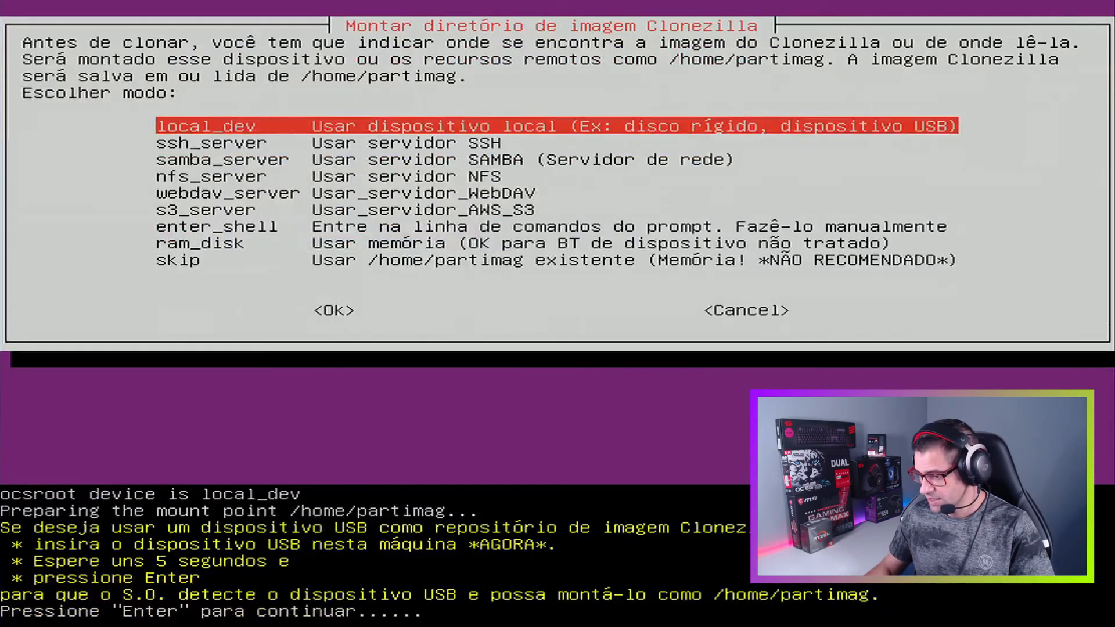
{"action": "key", "text": "Return"}
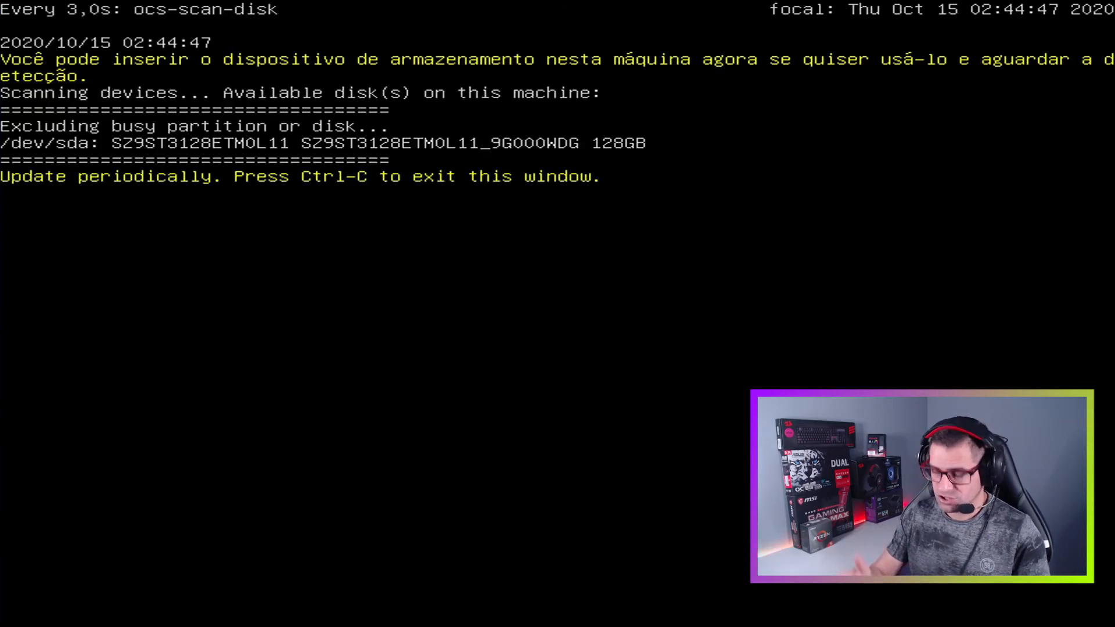
{"action": "key", "text": "ctrl+c"}
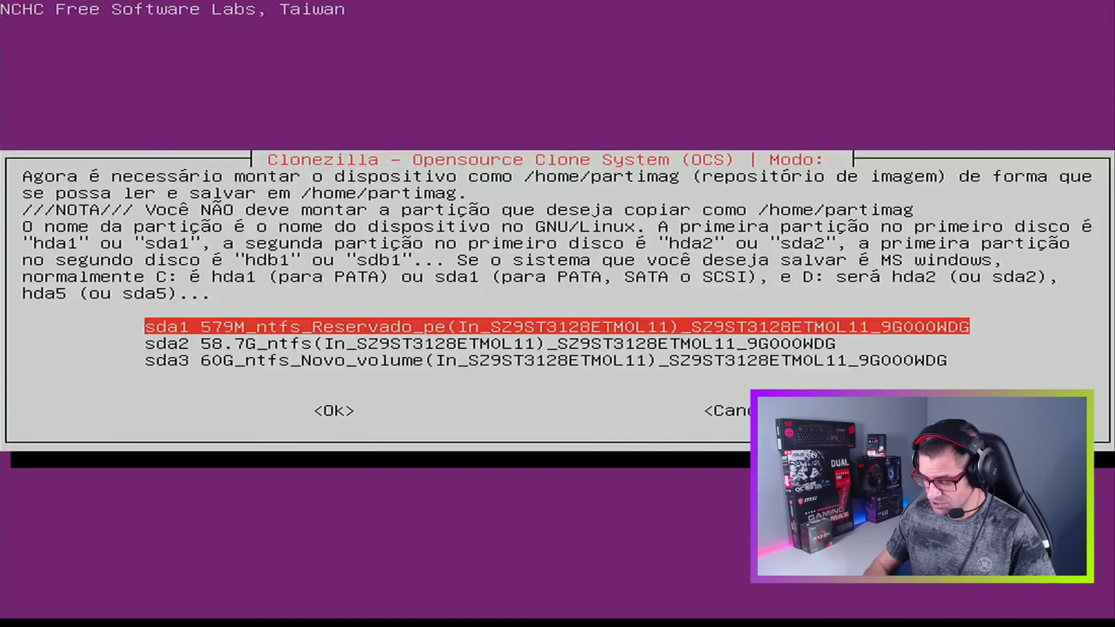
Mount sda3 as the image repository, abort the directory browser to stay at its root, and decline to repeat the selection
{"action": "key", "text": "Down"}
{"action": "key", "text": "Down"}
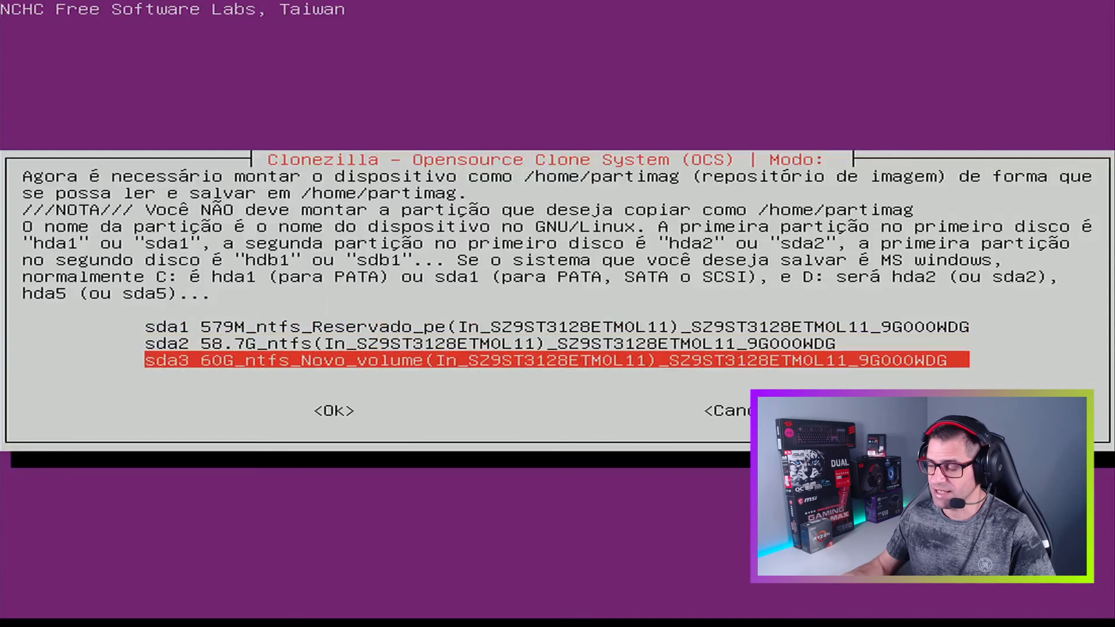
{"action": "key", "text": "Return"}
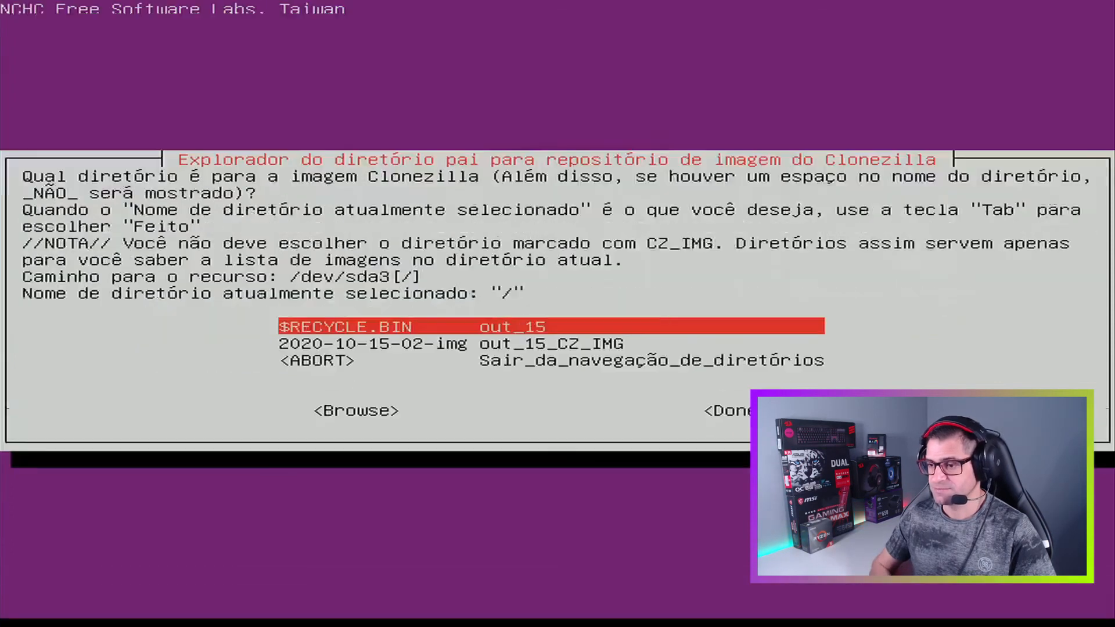
{"action": "key", "text": "Down"}
{"action": "key", "text": "Down"}
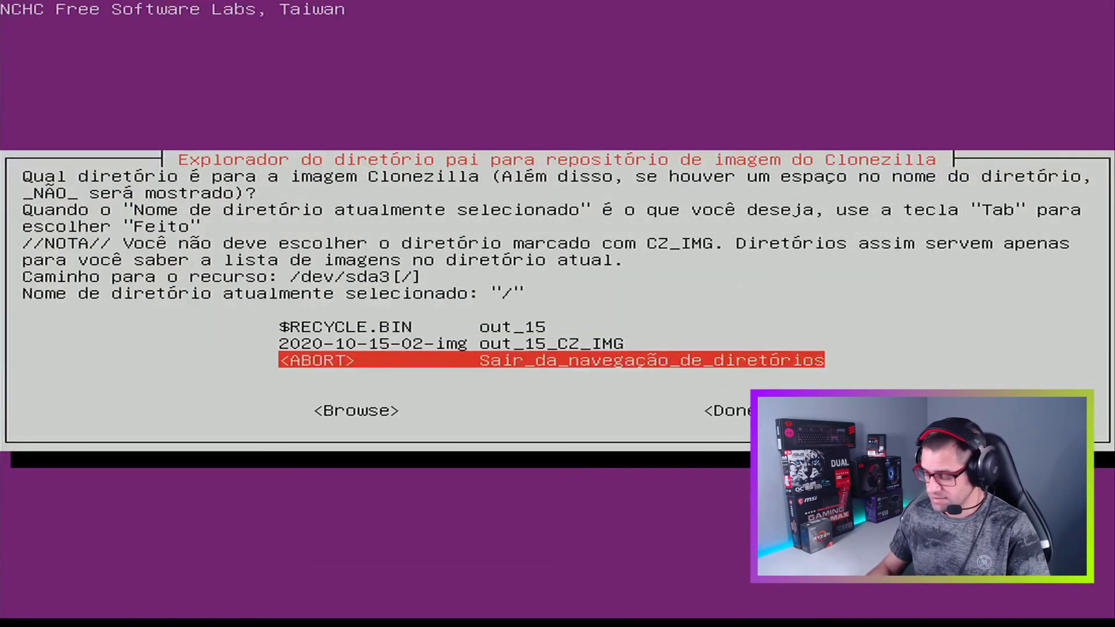
{"action": "key", "text": "Return"}
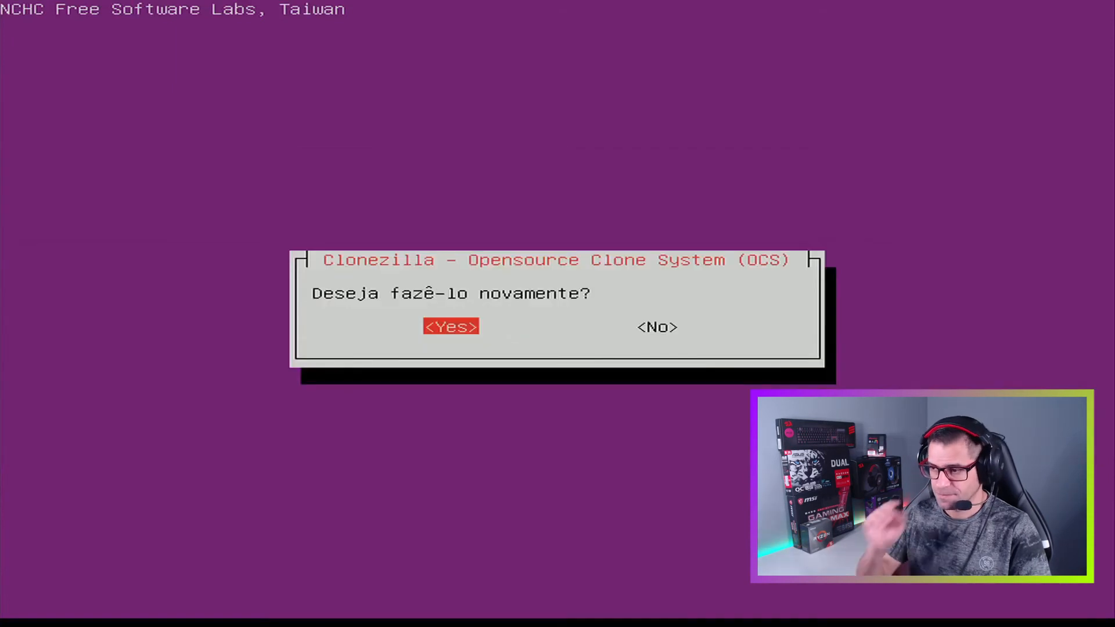
{"action": "key", "text": "Right"}
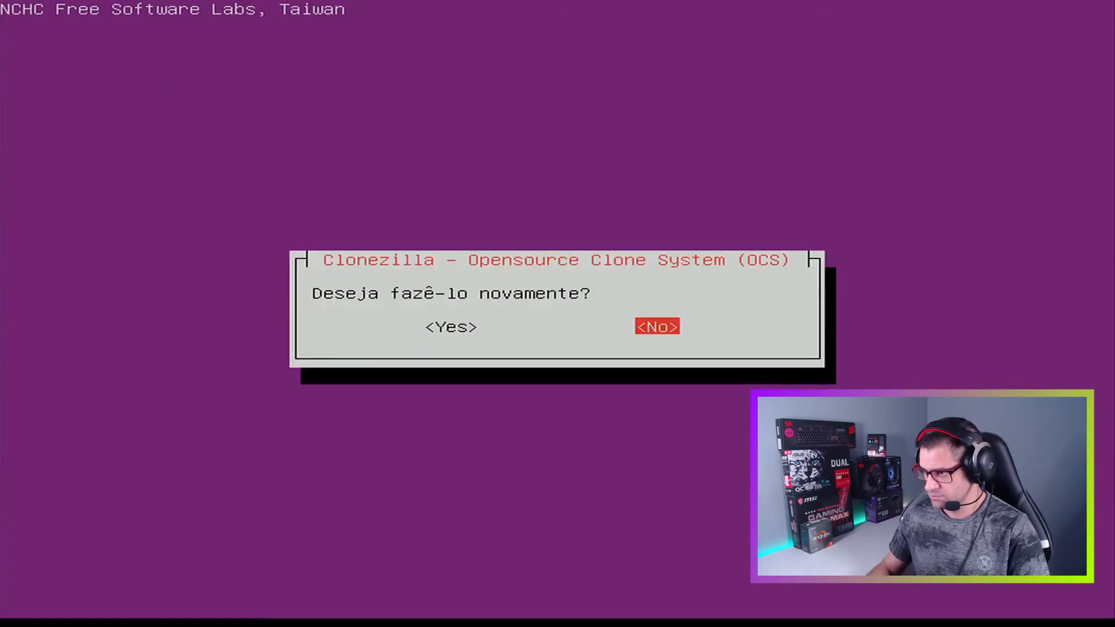
{"action": "key", "text": "Return"}
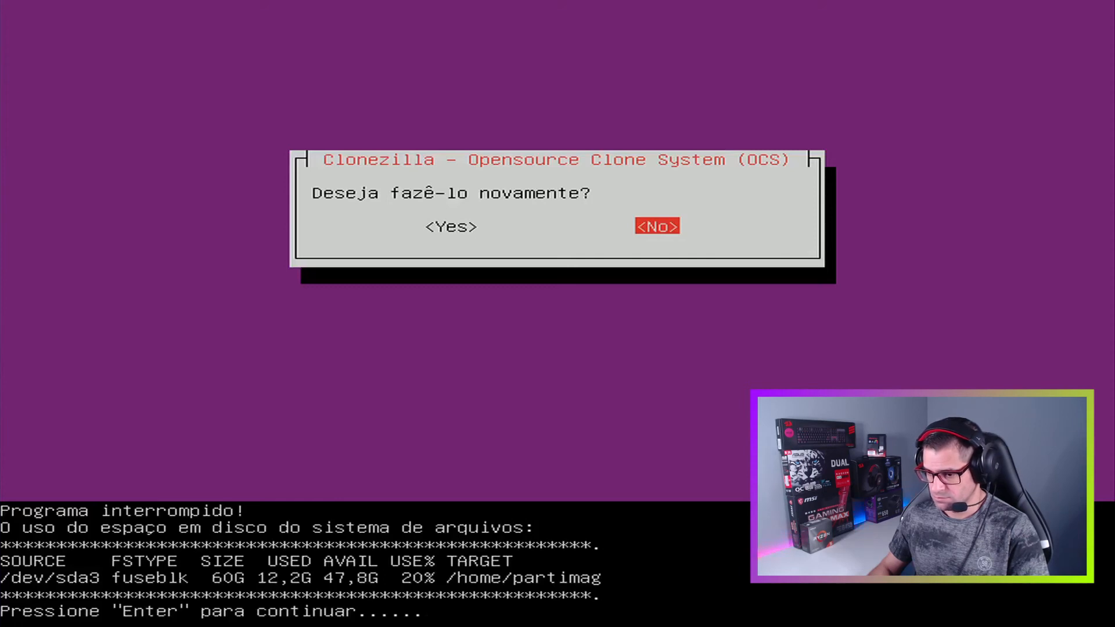
{"action": "key", "text": "Return"}
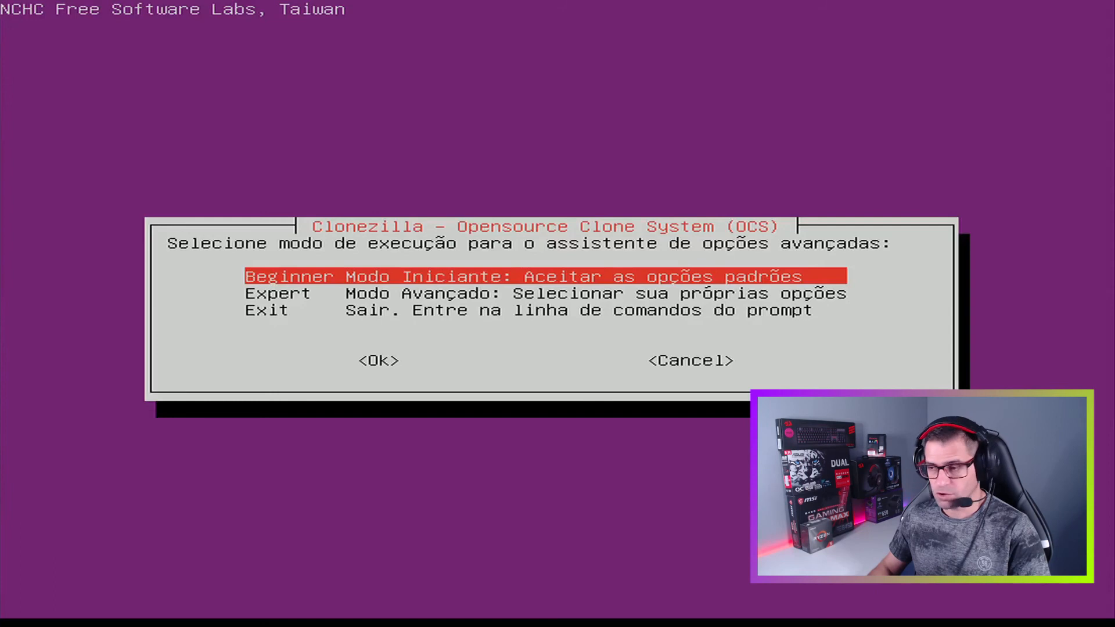
Choose Beginner mode and the restoreparts operation to restore an image to local partitions
{"action": "key", "text": "Return"}
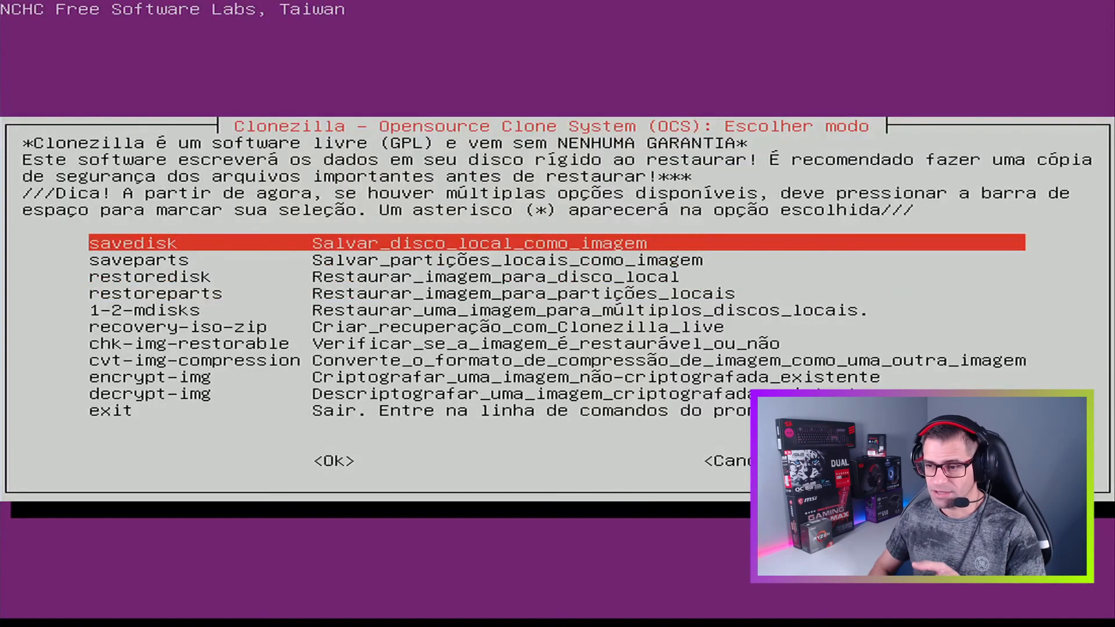
{"action": "key", "text": "Down"}
{"action": "key", "text": "Down"}
{"action": "key", "text": "Down"}
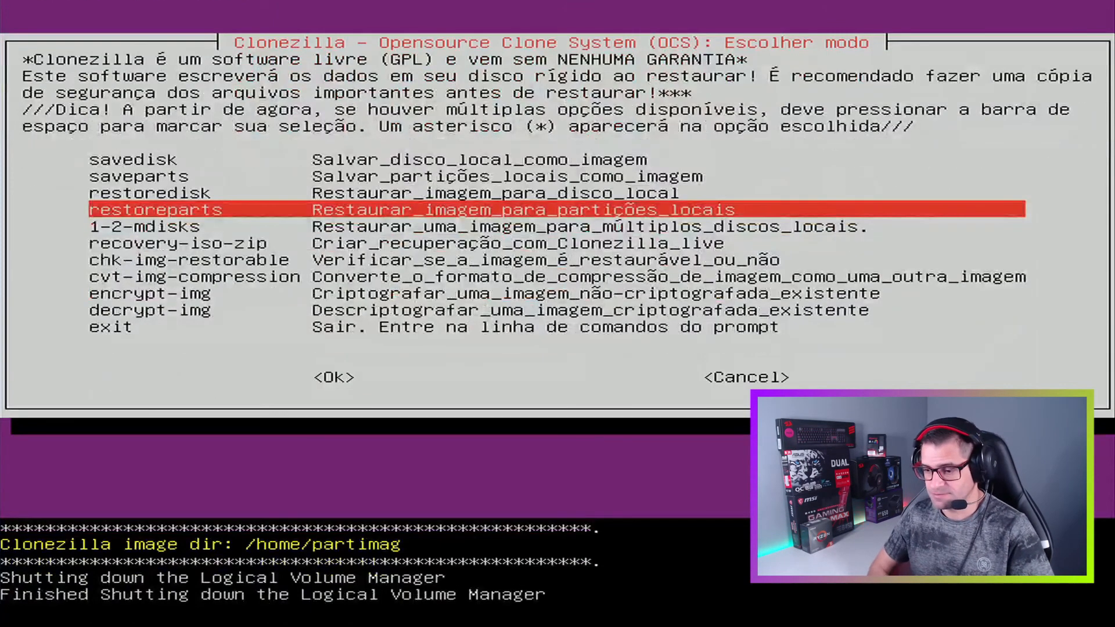
{"action": "key", "text": "Return"}
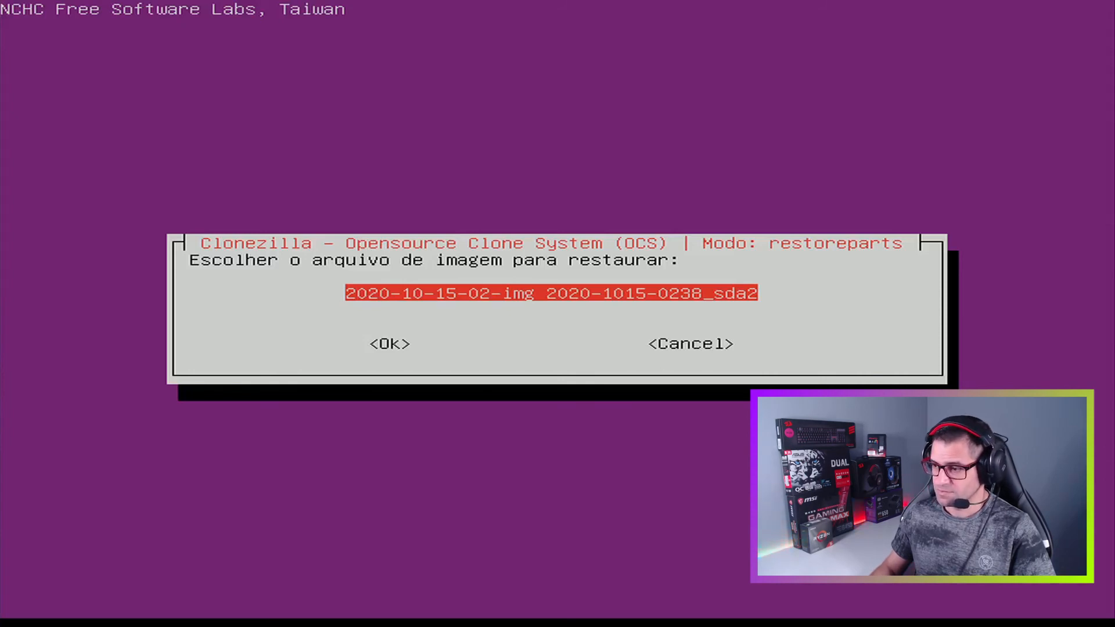
{"action": "key", "text": "Return"}
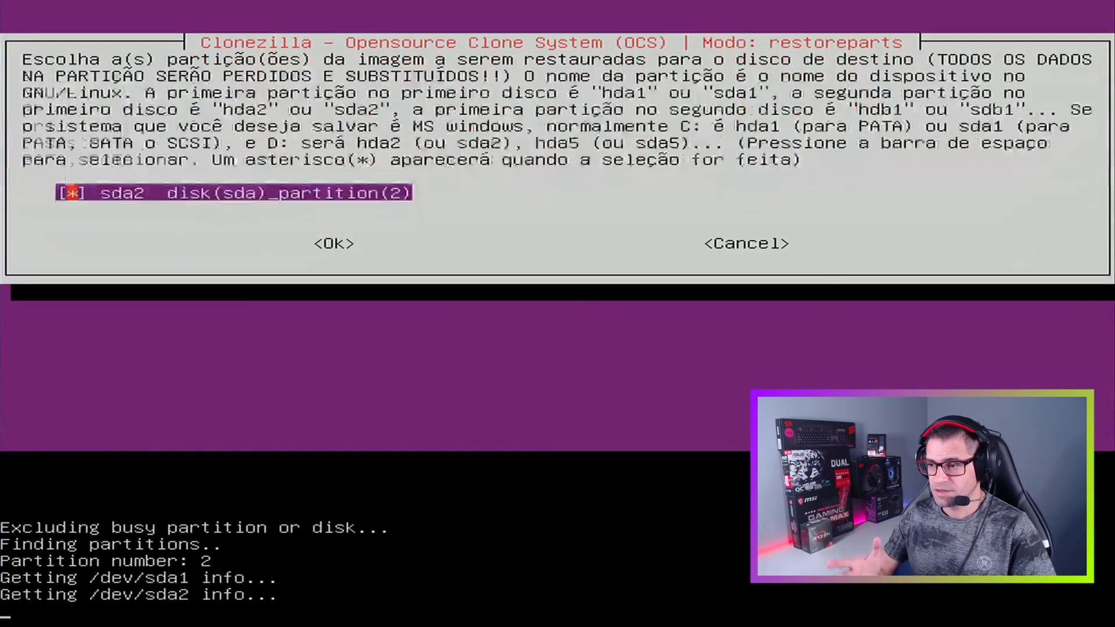
{"action": "key", "text": "Return"}
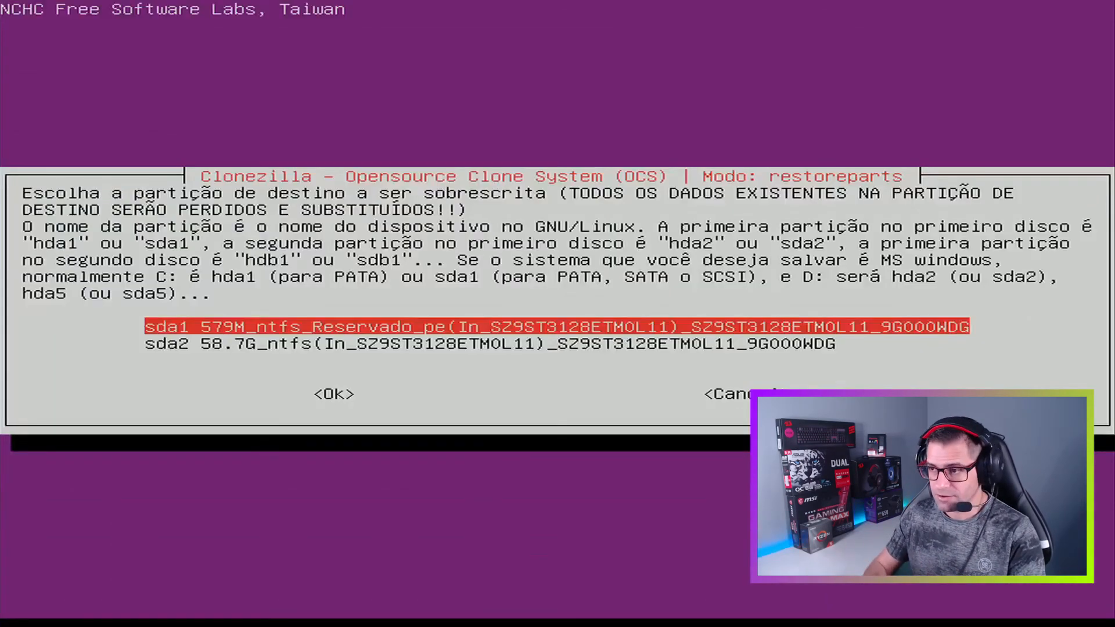
{"action": "key", "text": "Down"}
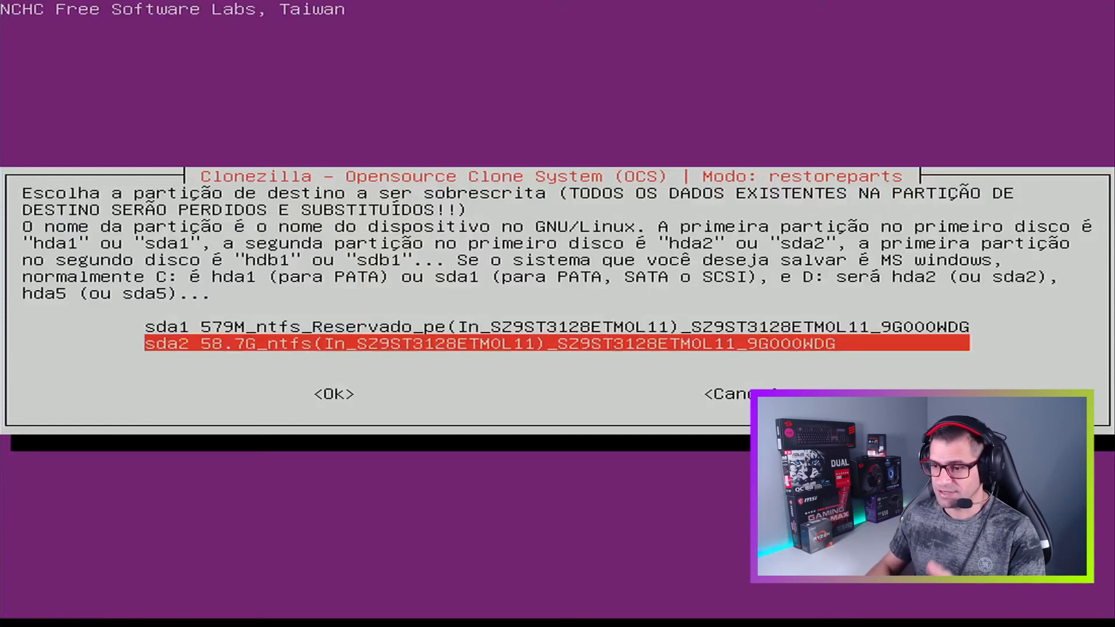
{"action": "key", "text": "Return"}
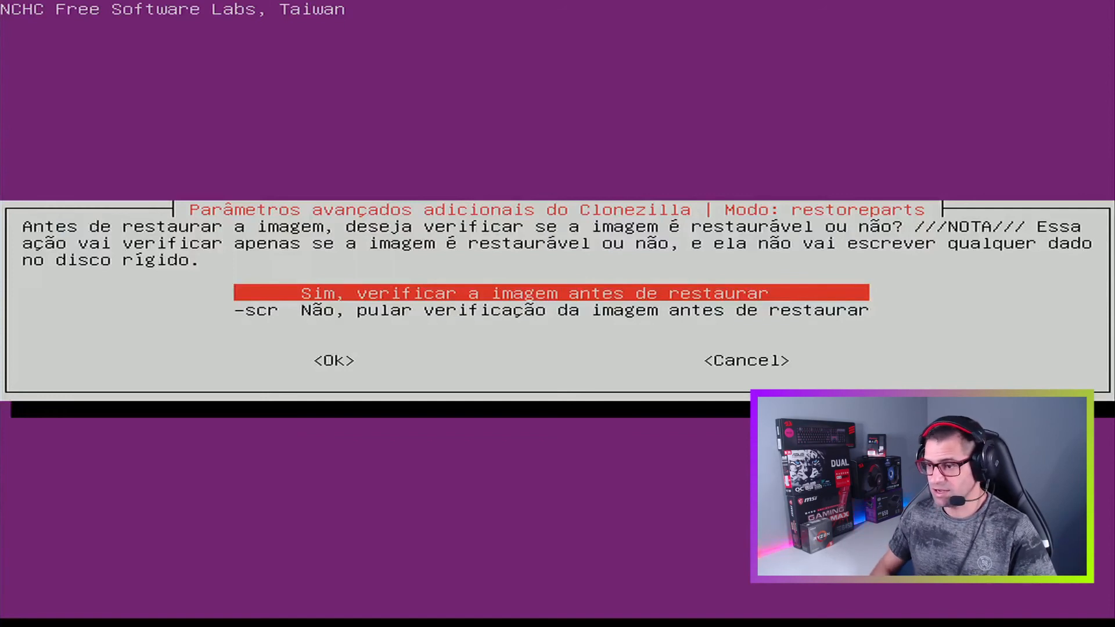
Skip the image check before restoring (-scr) and set the final action to reboot
{"action": "key", "text": "Down"}
{"action": "key", "text": "Return"}
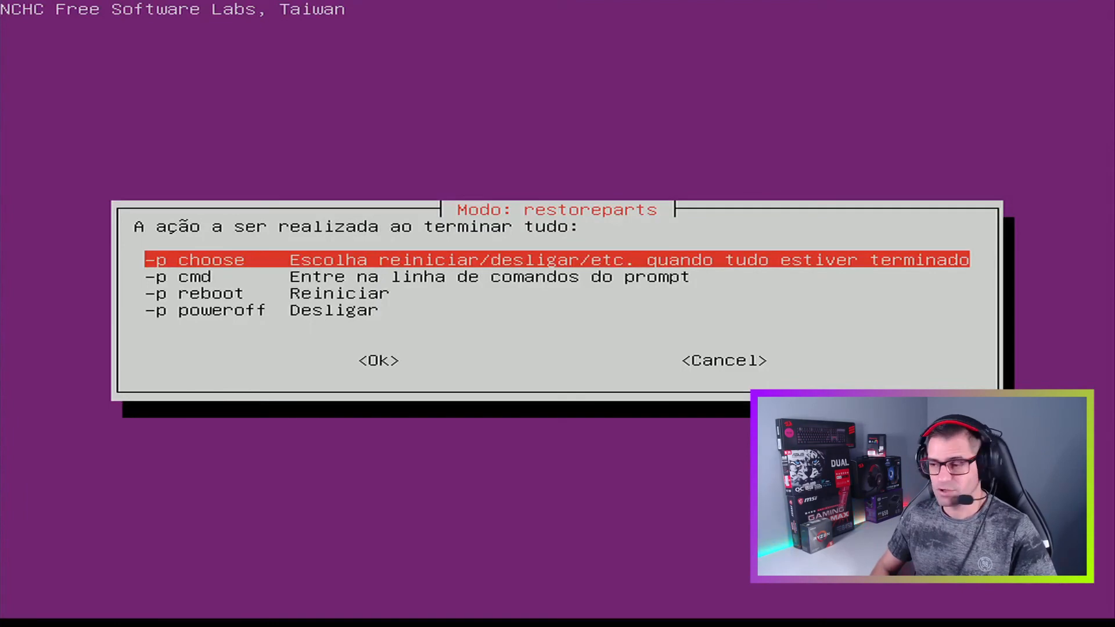
{"action": "key", "text": "Down"}
{"action": "key", "text": "Down"}
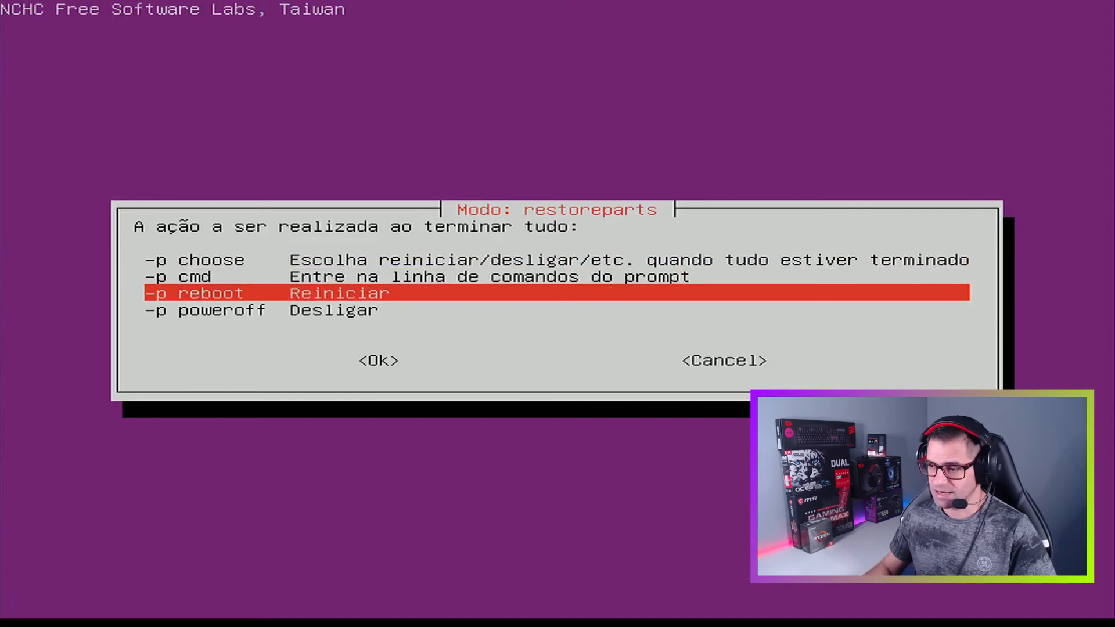
{"action": "key", "text": "Return"}
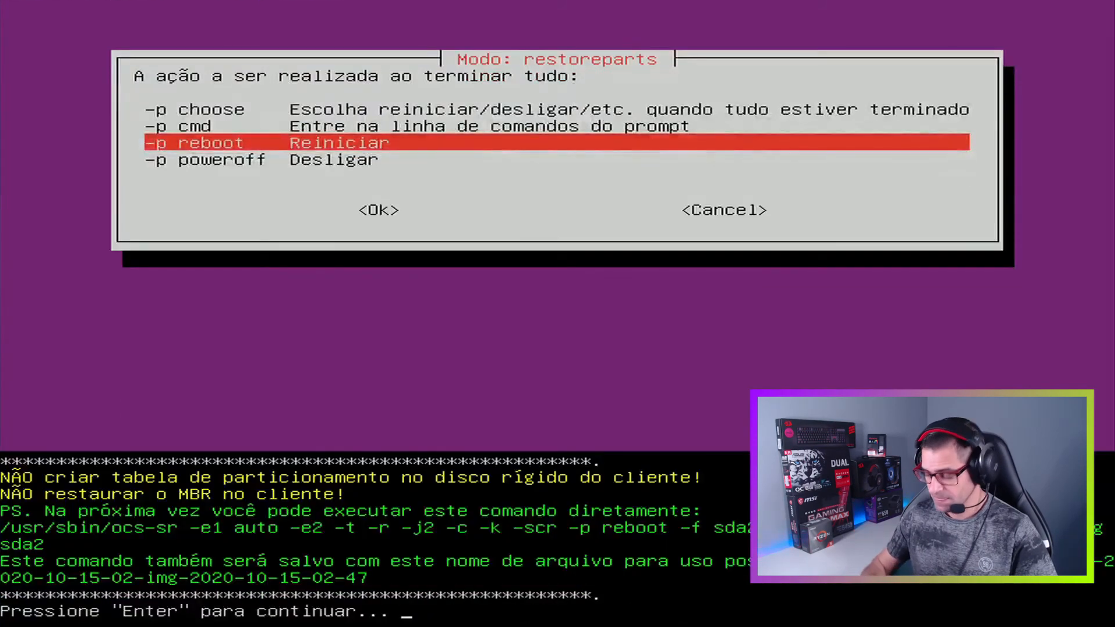
Continue past the restore notices, confirm overwriting sda2 twice with y, and run the restoration through to the reboot stage
{"action": "key", "text": "Return"}
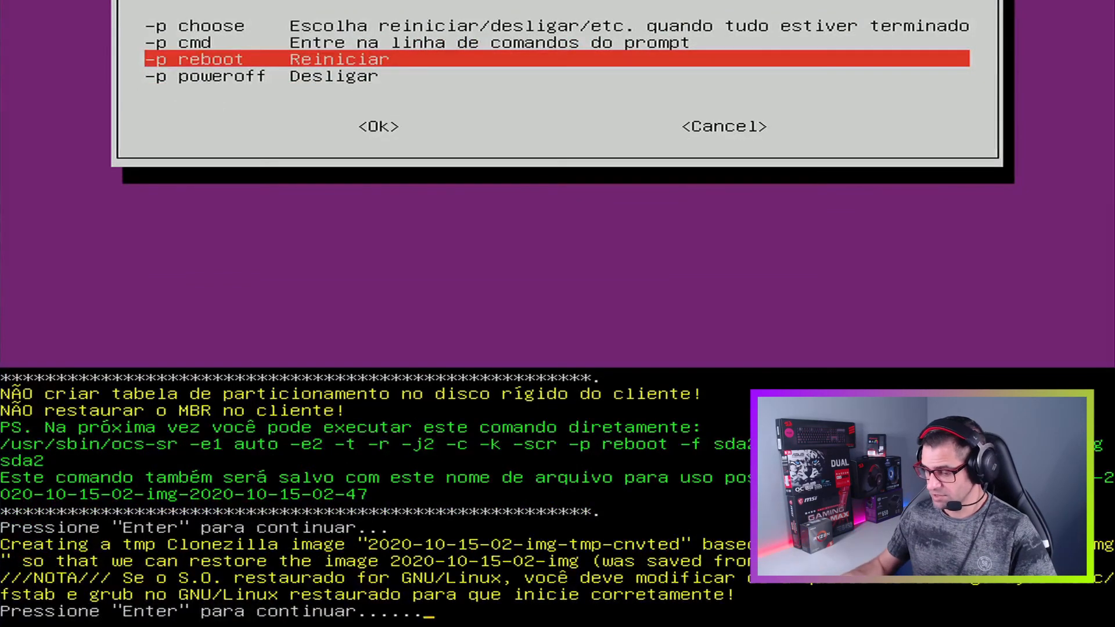
{"action": "key", "text": "Return"}
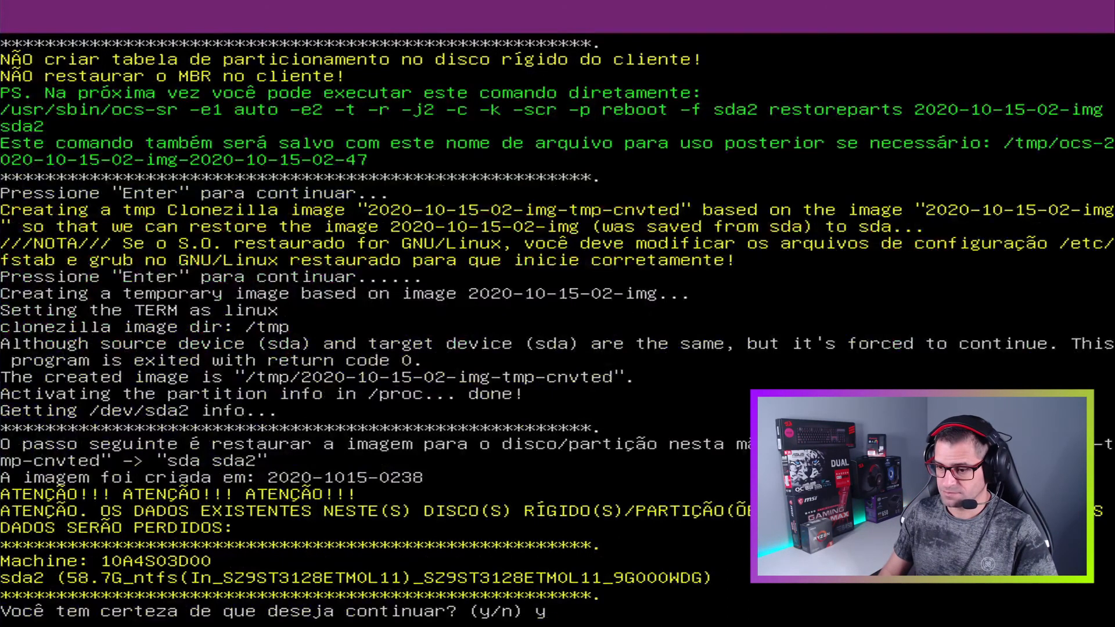
{"action": "type", "text": "y"}
{"action": "key", "text": "Return"}
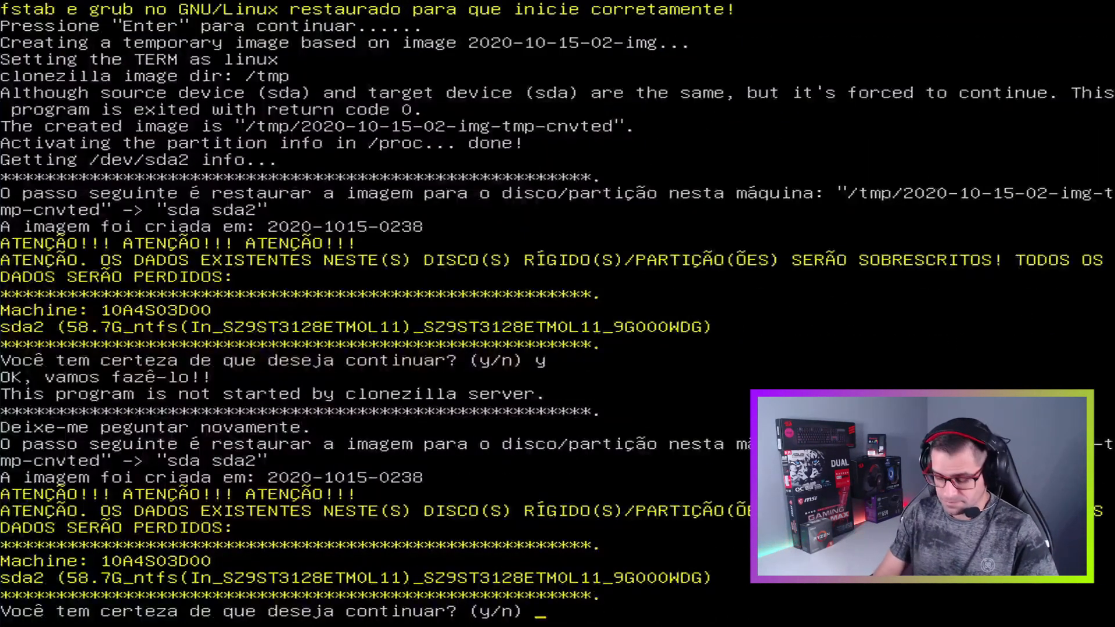
{"action": "type", "text": "y"}
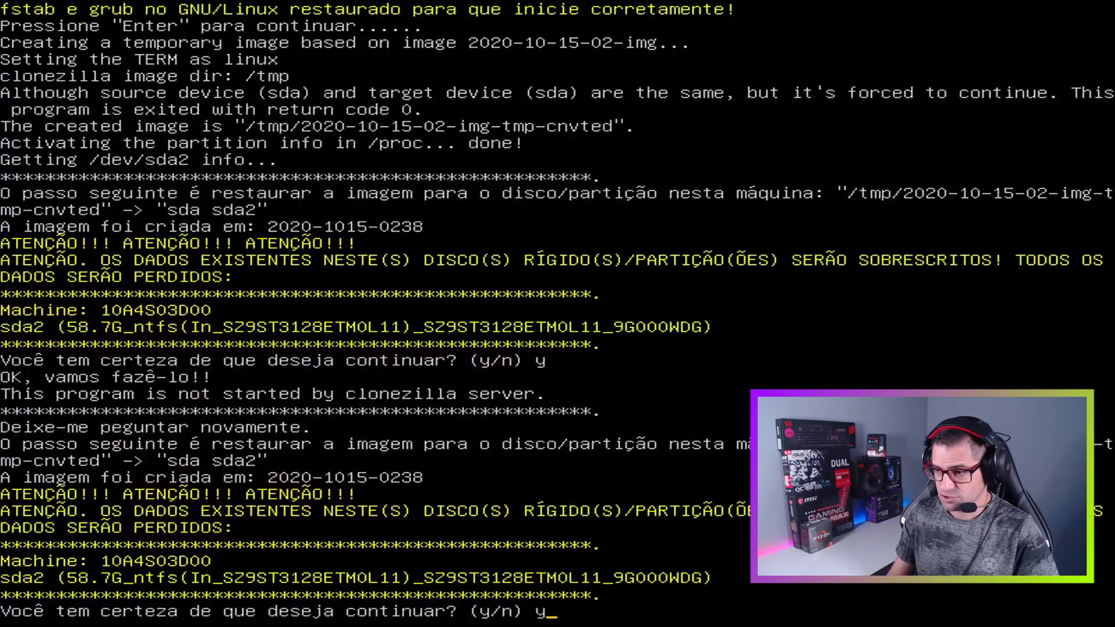
{"action": "key", "text": "Return"}
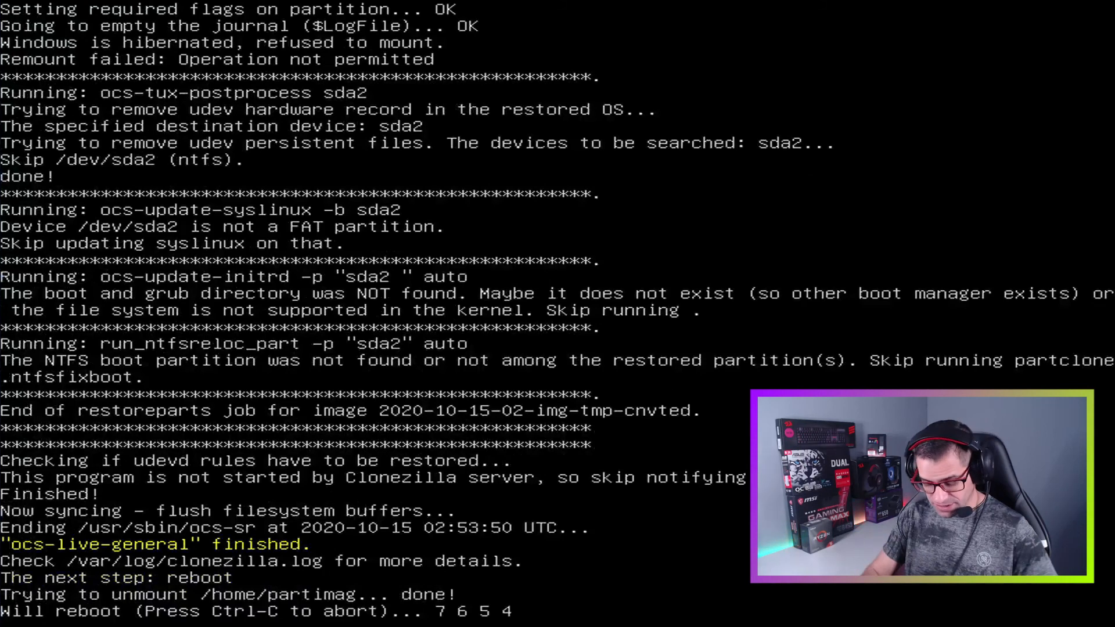
{"action": "key", "text": "ctrl+c"}
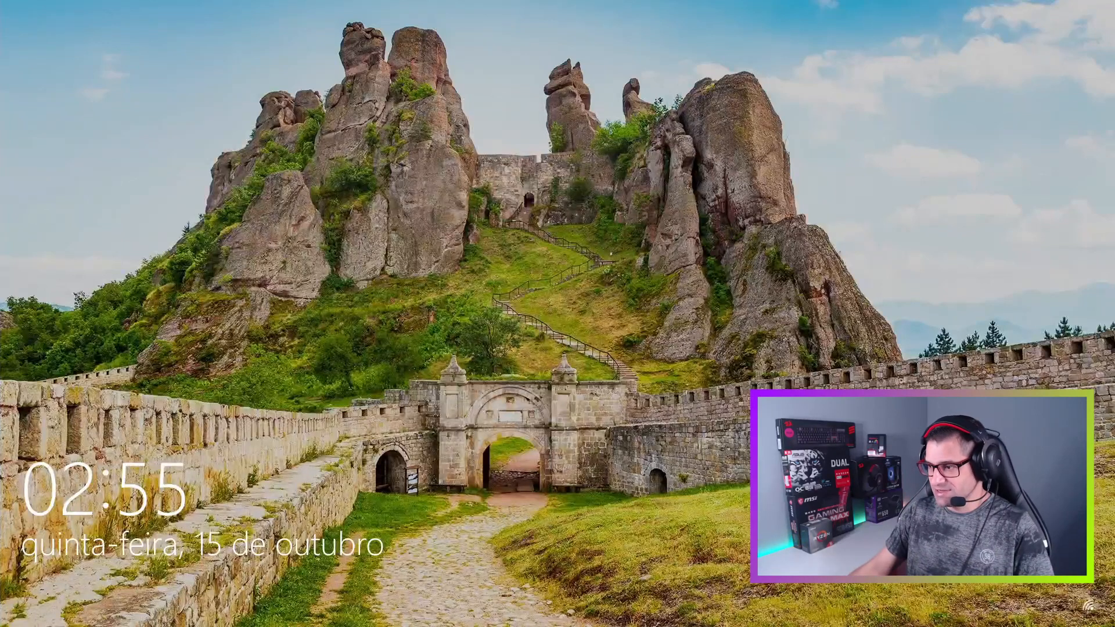
Sign in to the restored Windows by entering the account PIN
{"action": "left_click", "coordinate": [747, 162]}
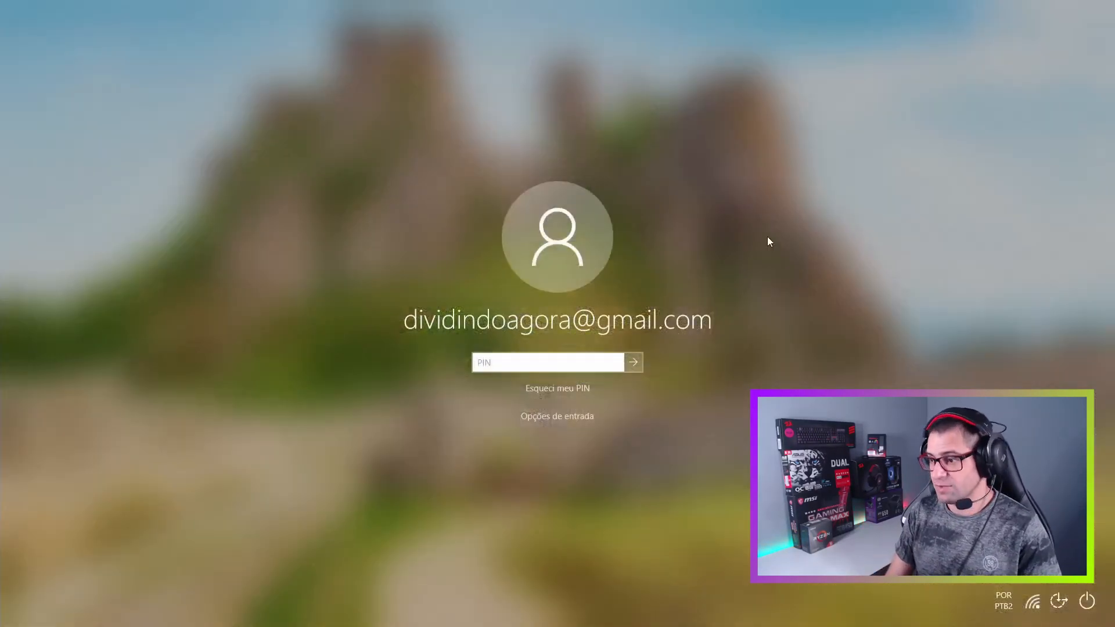
{"action": "type", "text": "•••••••"}
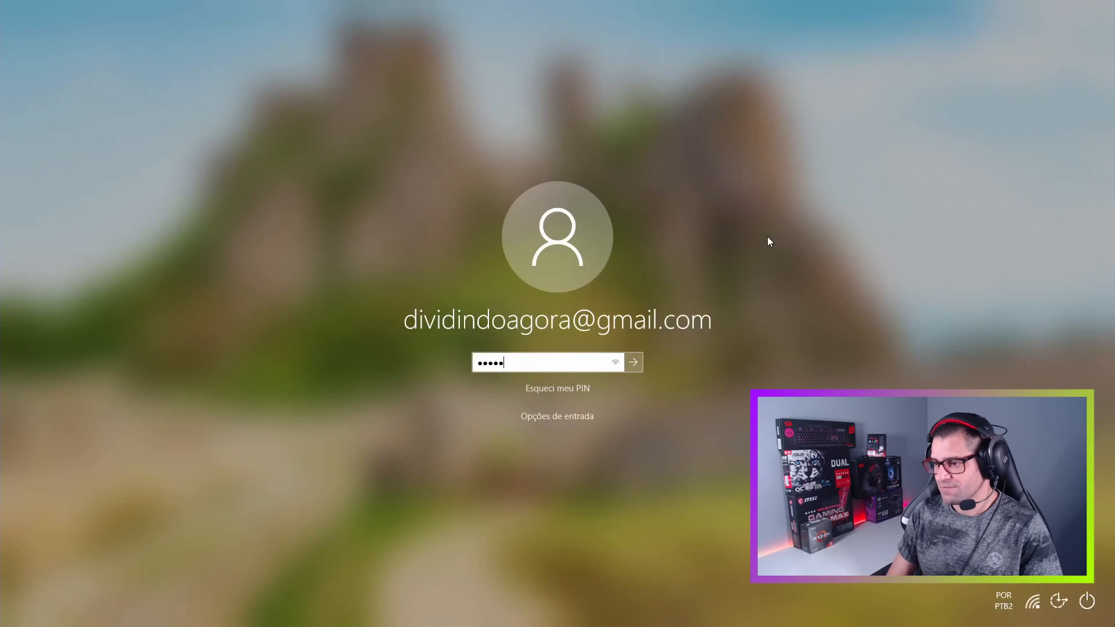
{"action": "key", "text": "Return"}
{"action": "key", "text": "Return"}
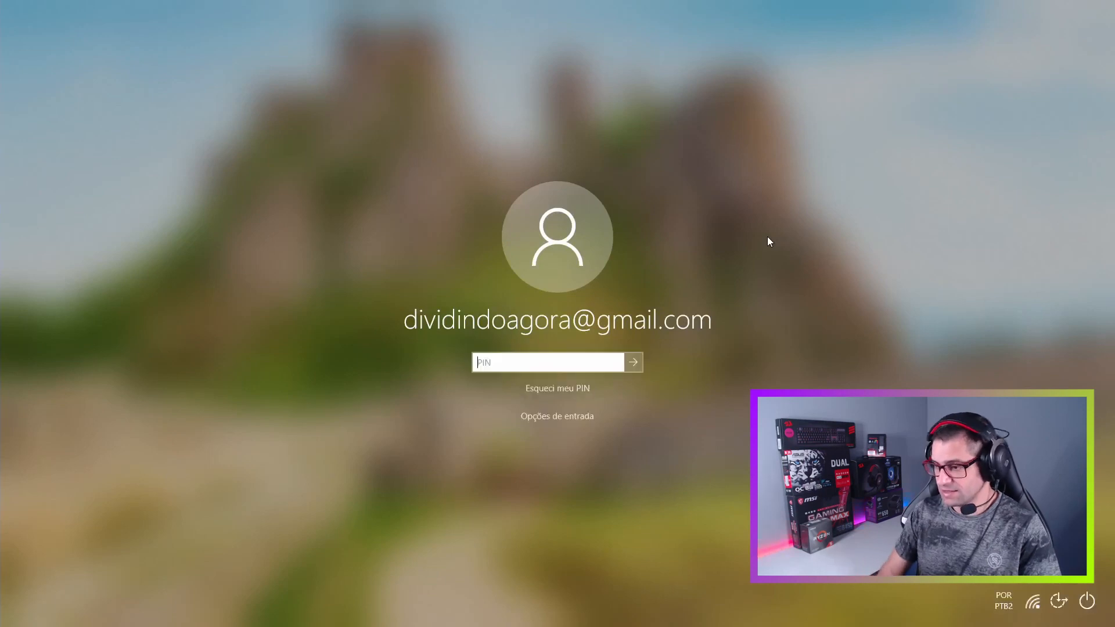
{"action": "type", "text": "••••"}
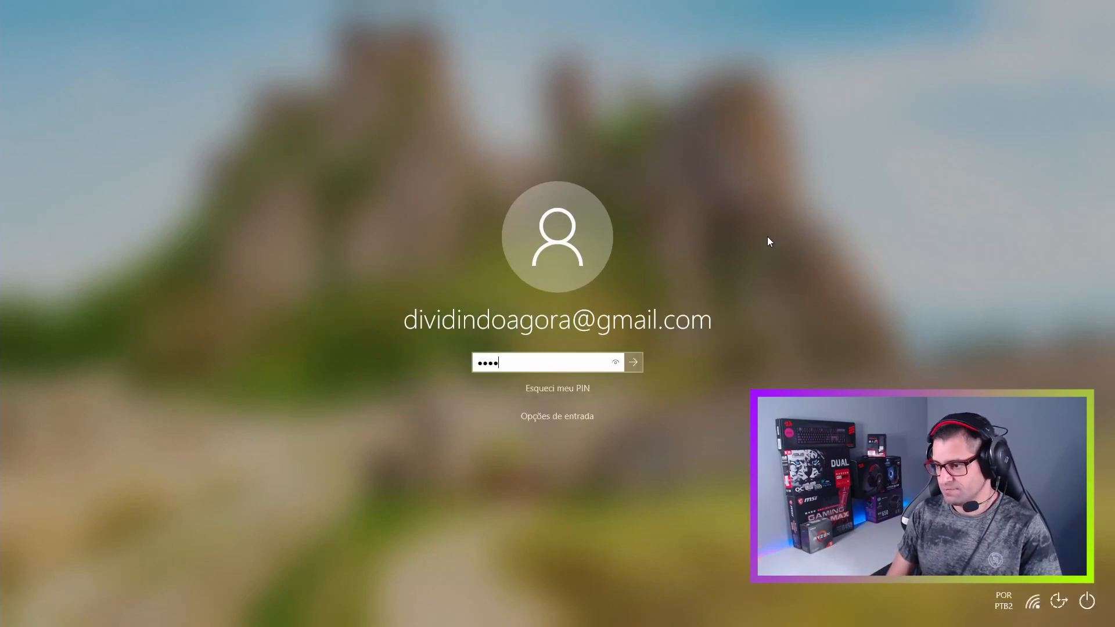
{"action": "type", "text": "•••"}
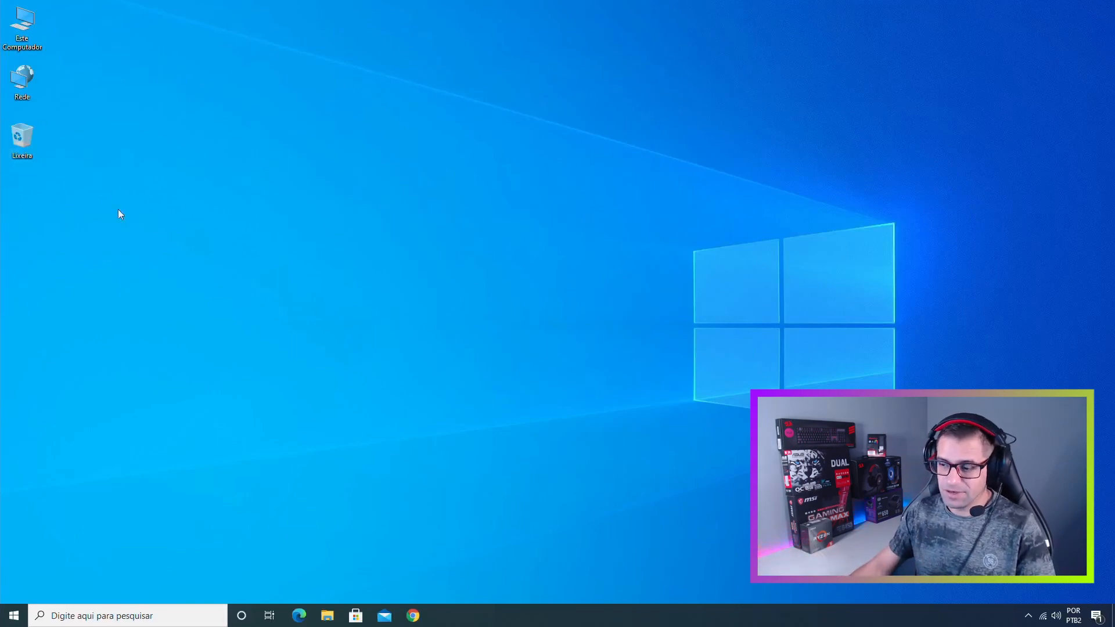
Check the drives in Este Computador and the contents of Novo volume (D:), and close the window
{"action": "double_click", "coordinate": [33, 19]}
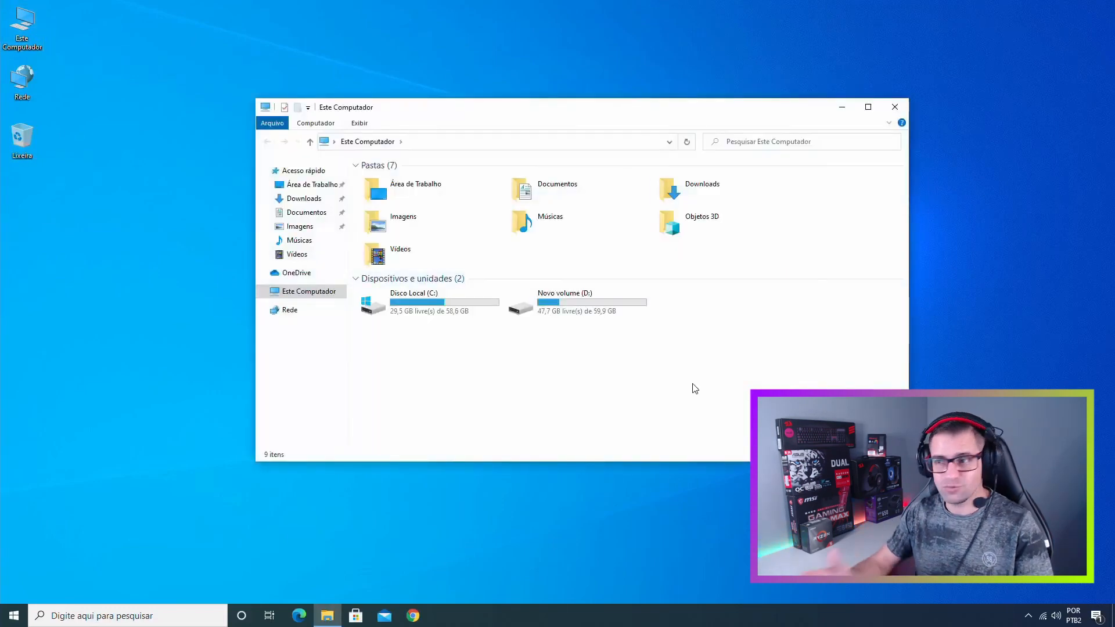
{"action": "double_click", "coordinate": [516, 310]}
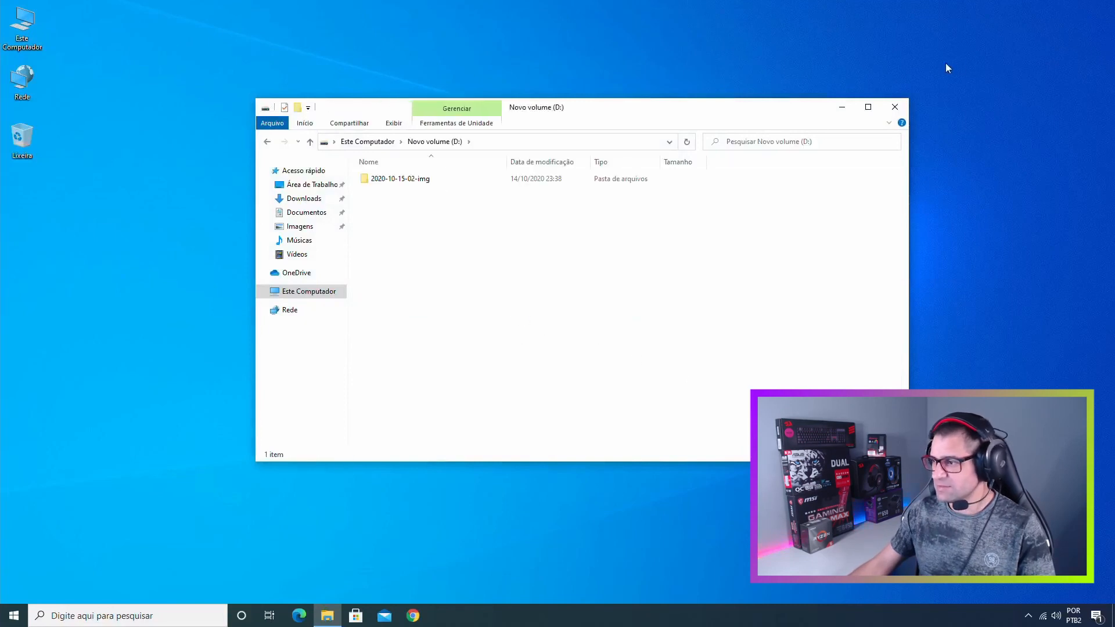
{"action": "left_click", "coordinate": [895, 108]}
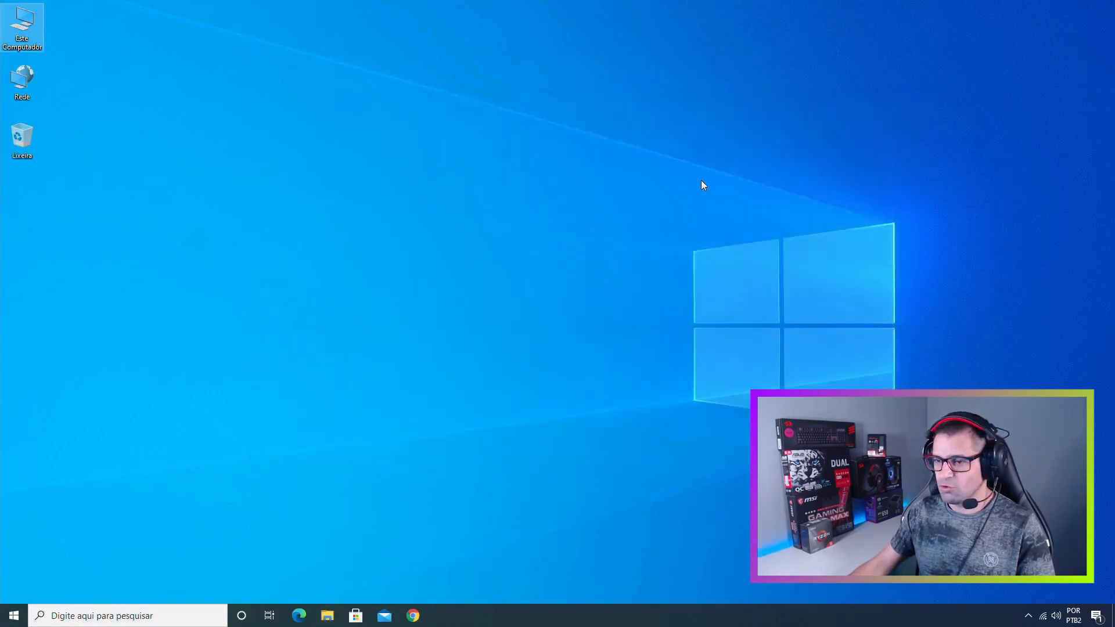